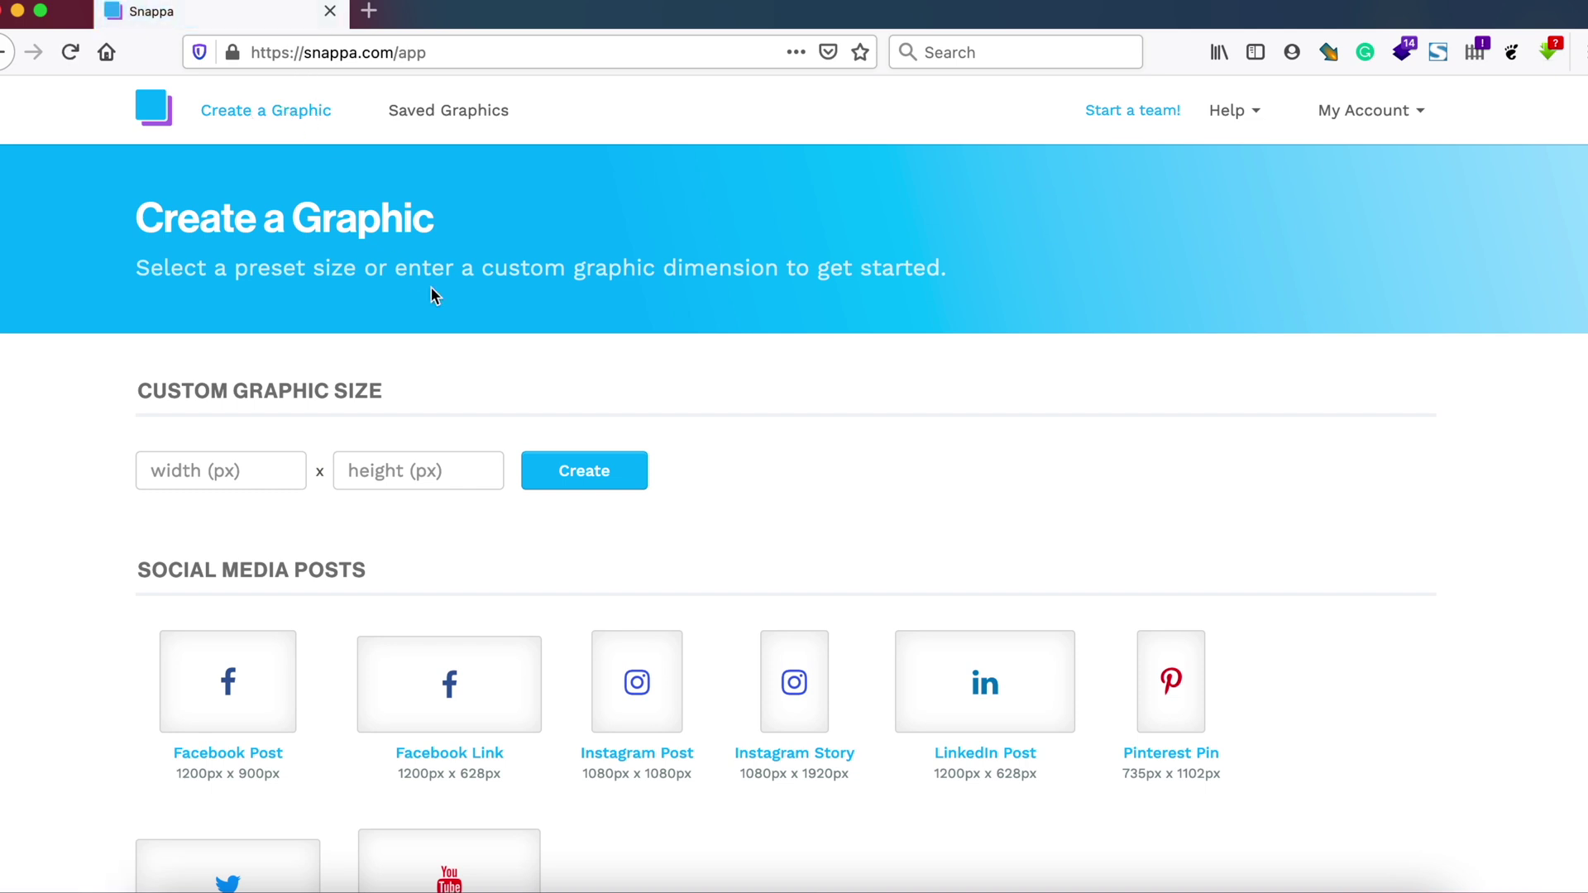
# Step: Open the YouTube Channel Art size (2560 x 1440 px) from Headers, Banners and Profile Pages
pyautogui.scroll(-5, 434, 290)
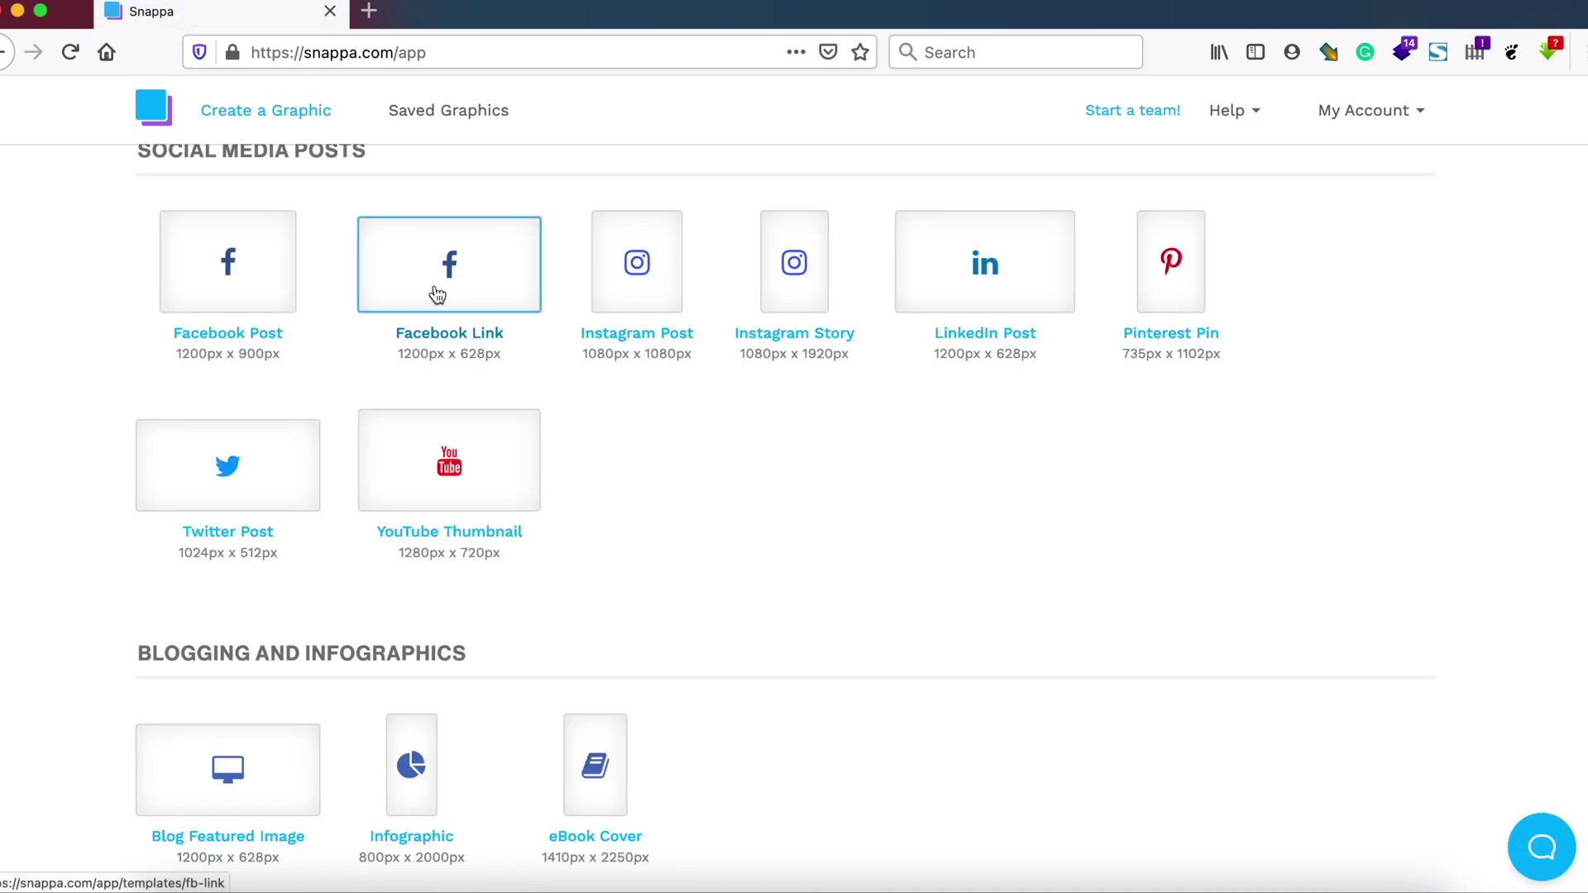
pyautogui.scroll(-7, 437, 295)
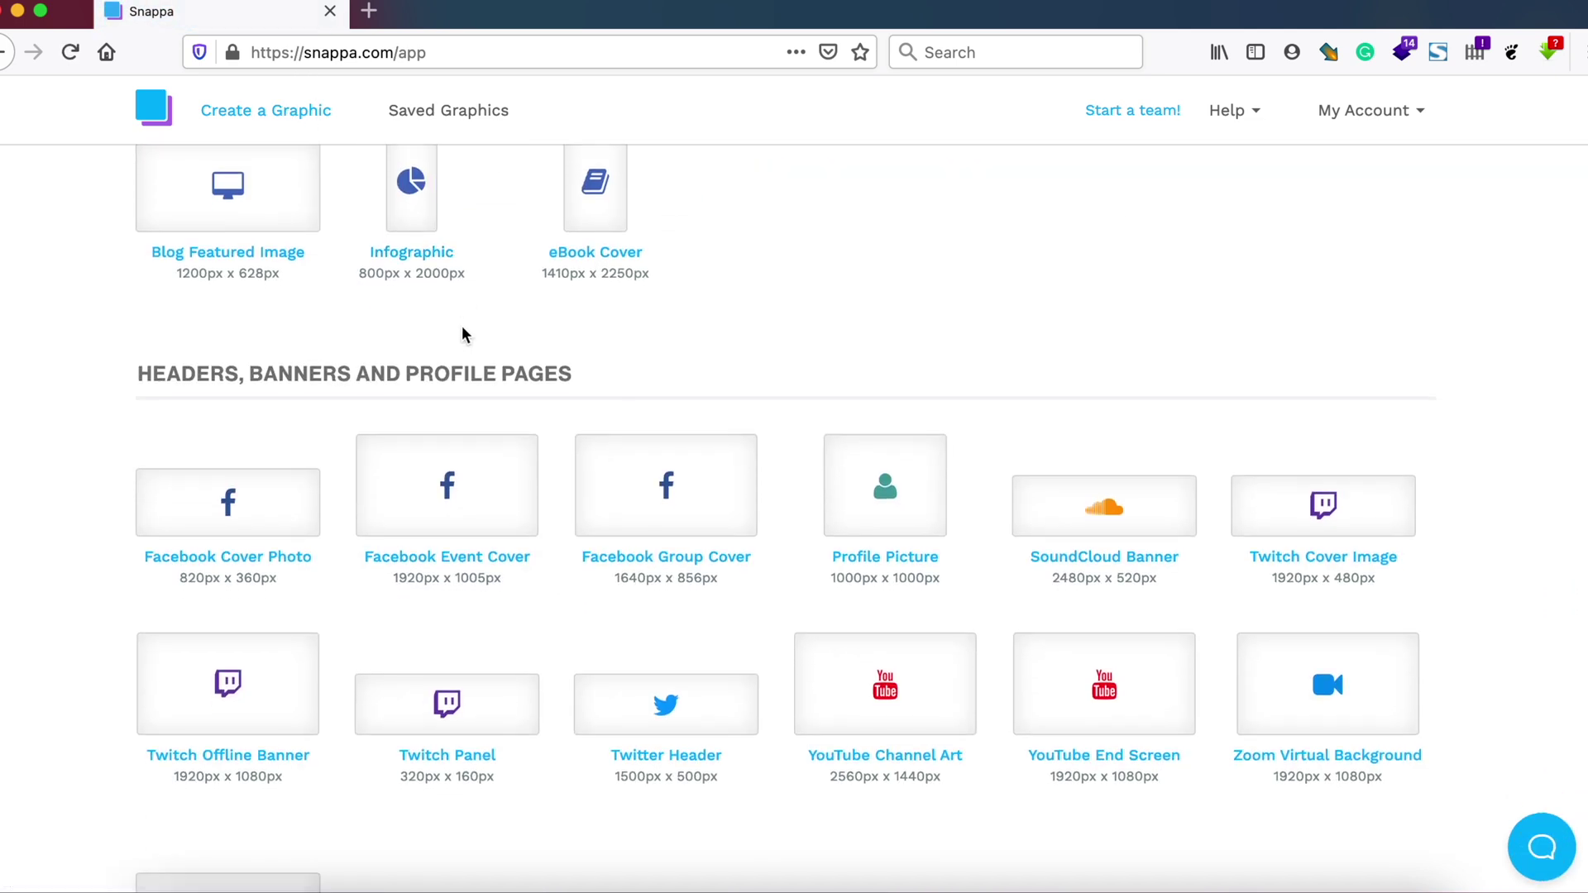
pyautogui.click(930, 679)
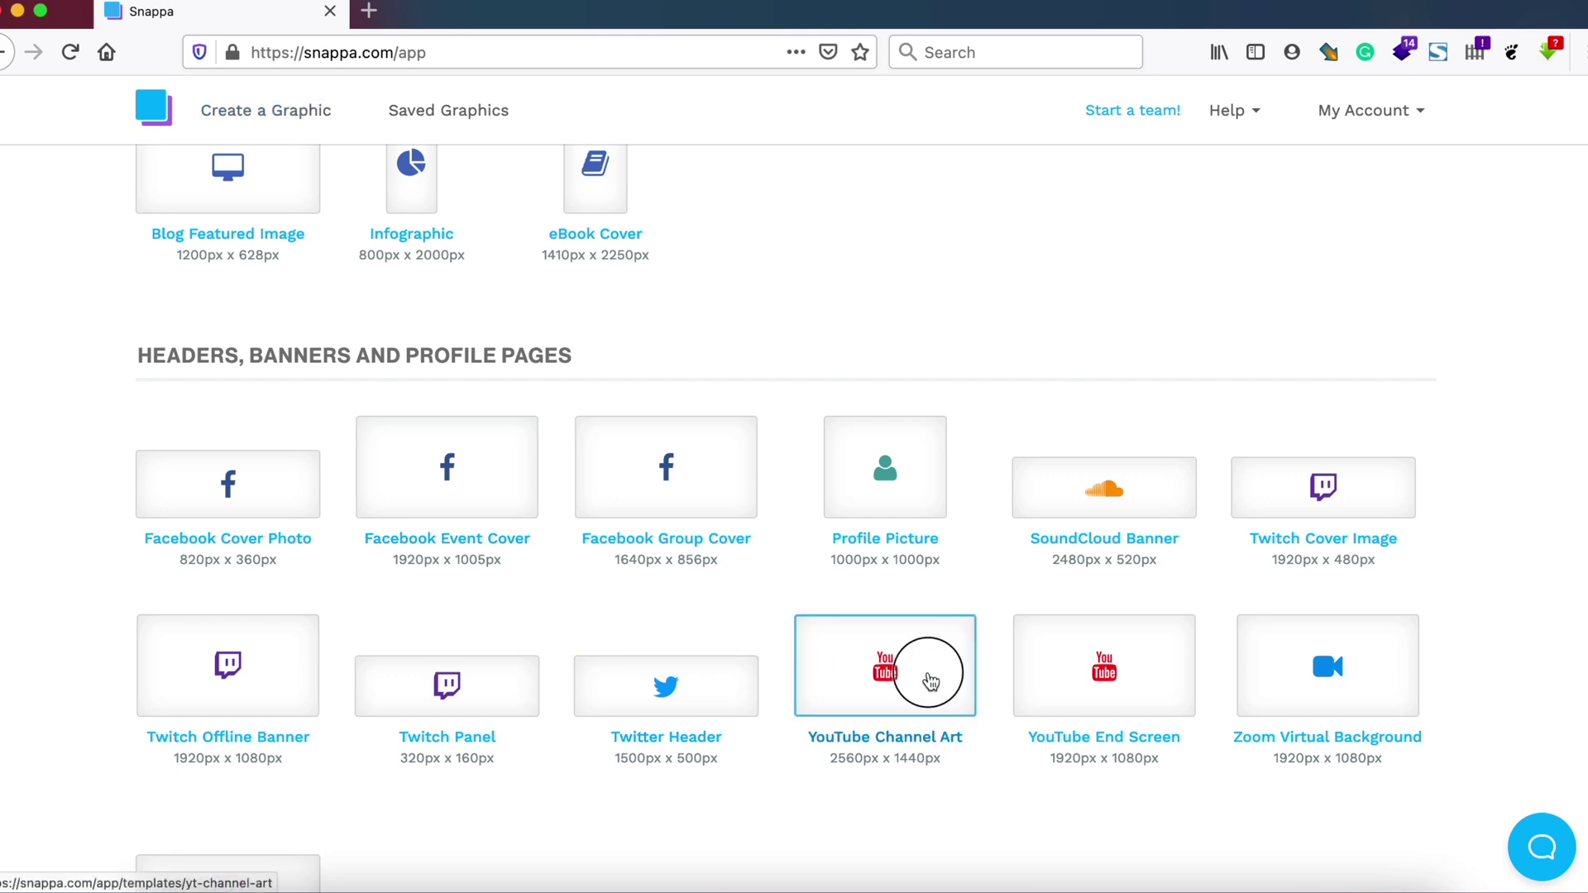
# Step: Browse the channel art templates and start from the orange diagonal 'Design Your Space' template
pyautogui.scroll(-2, 888, 393)
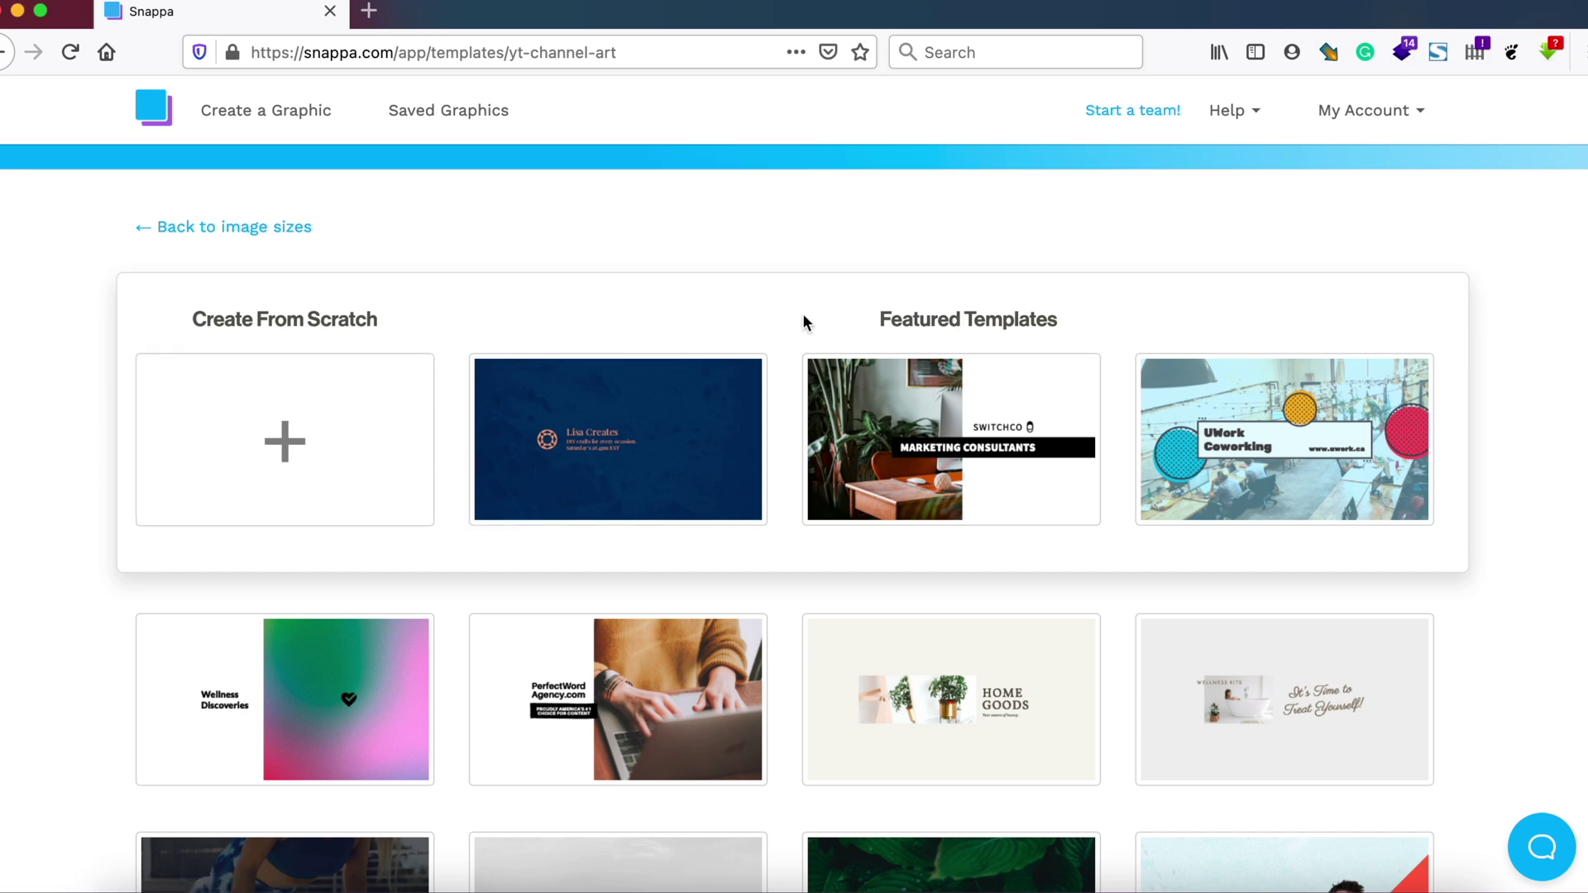
pyautogui.scroll(-7, 771, 311)
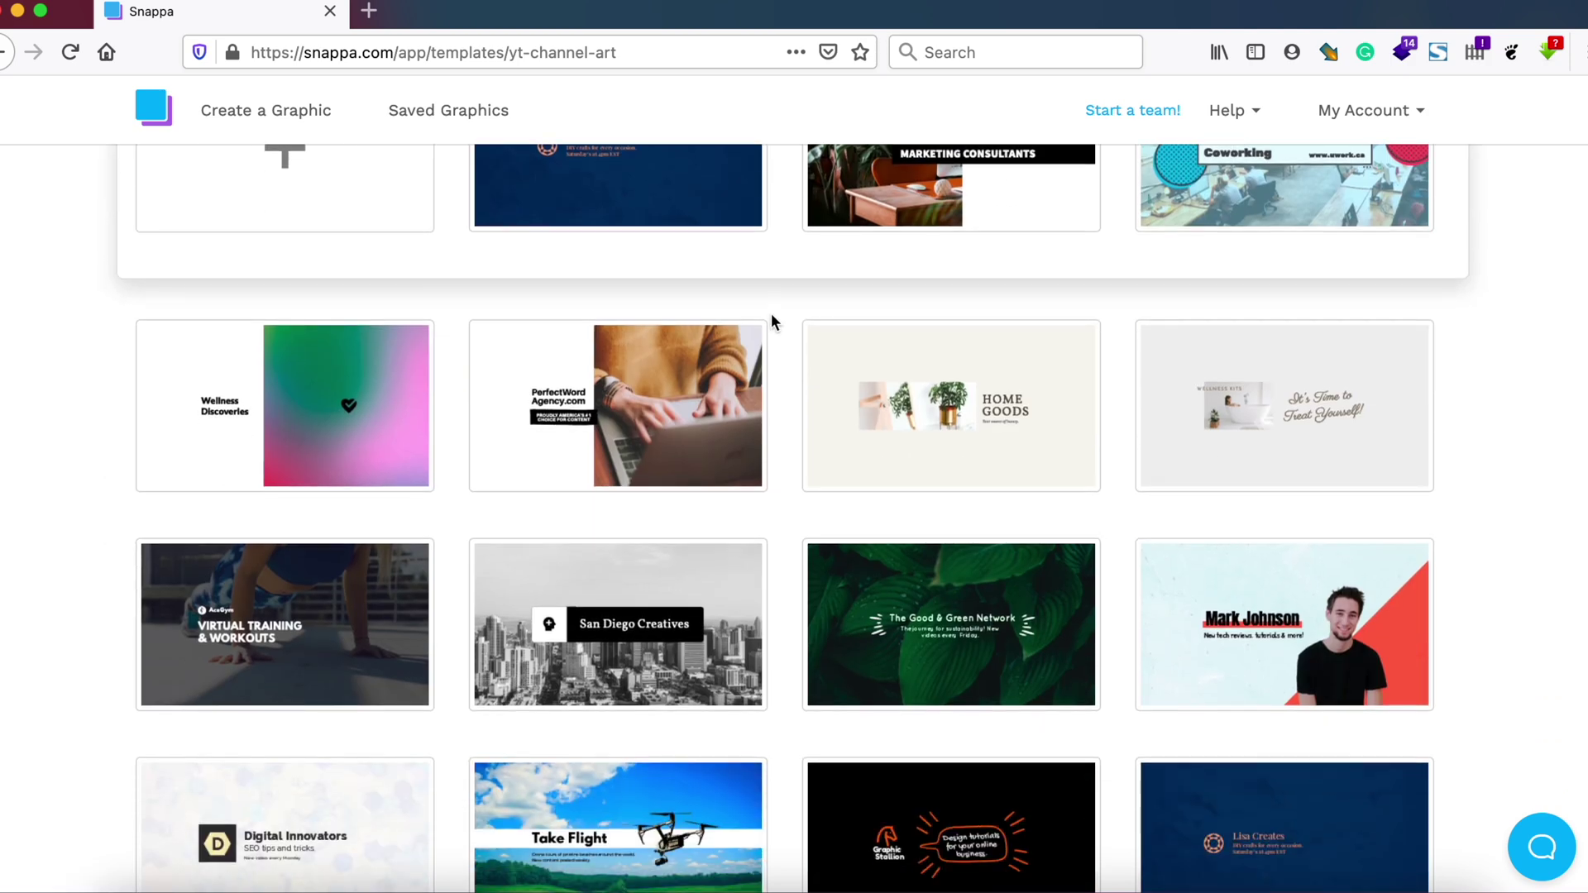
pyautogui.scroll(-10, 773, 321)
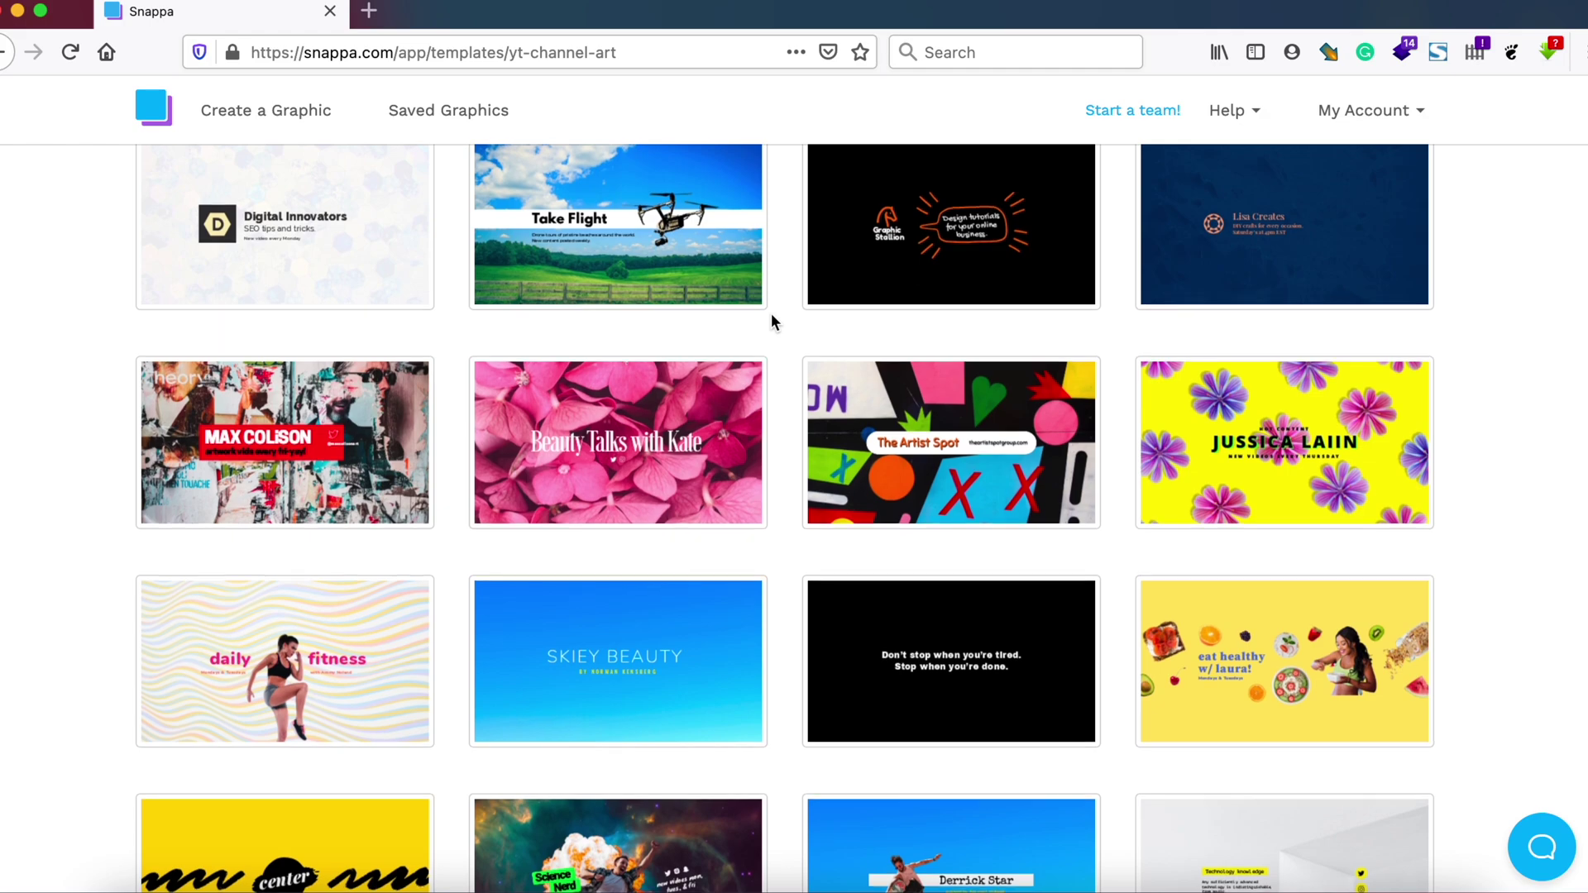
pyautogui.scroll(-15, 770, 322)
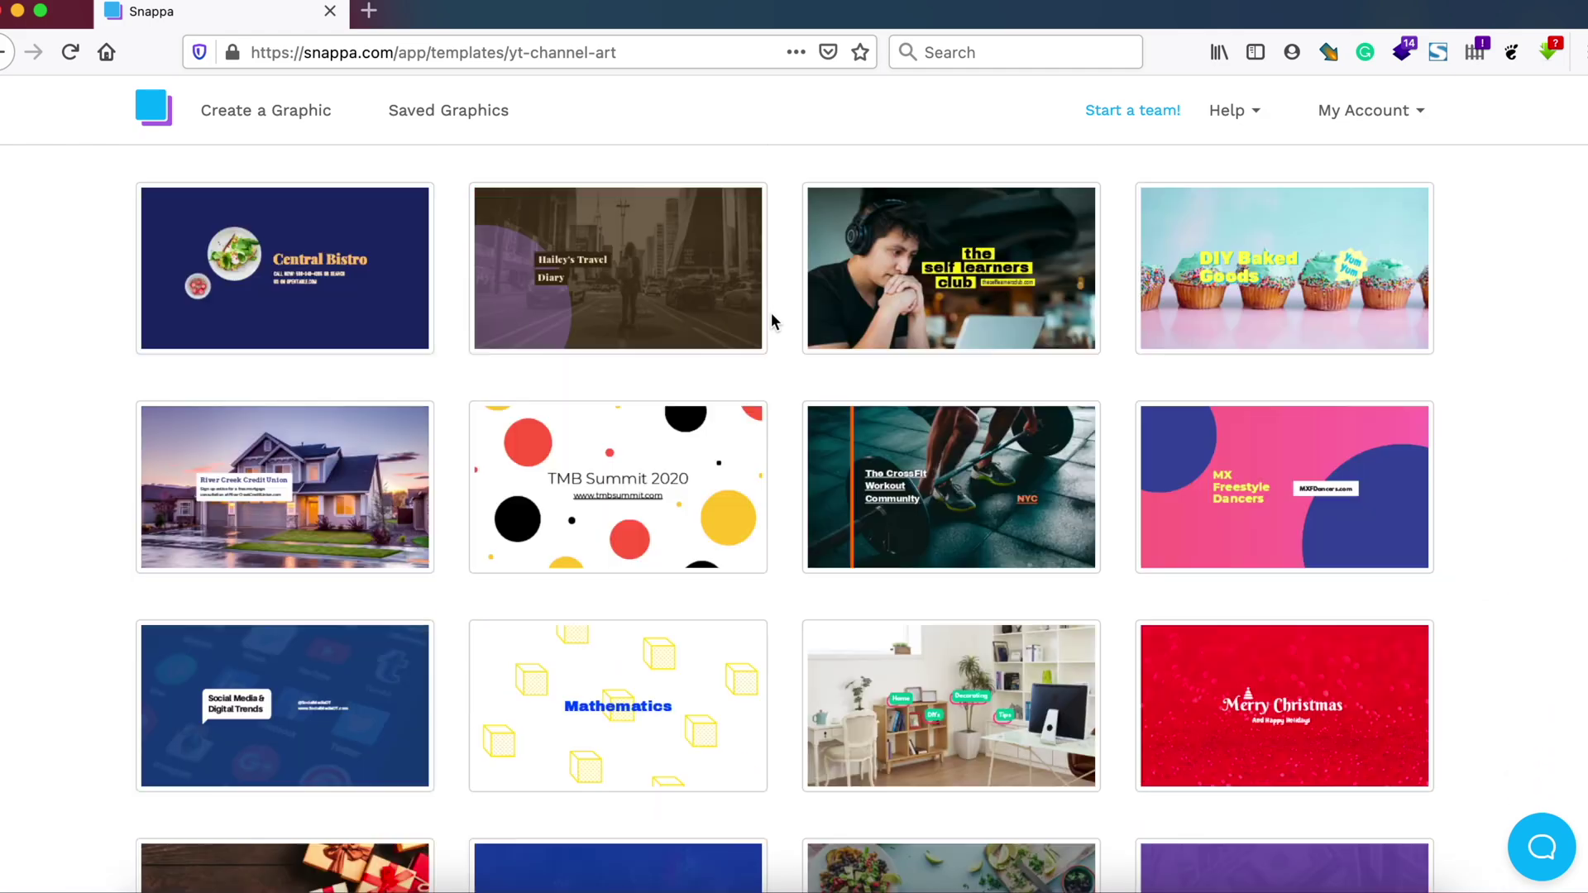
pyautogui.scroll(-15, 767, 322)
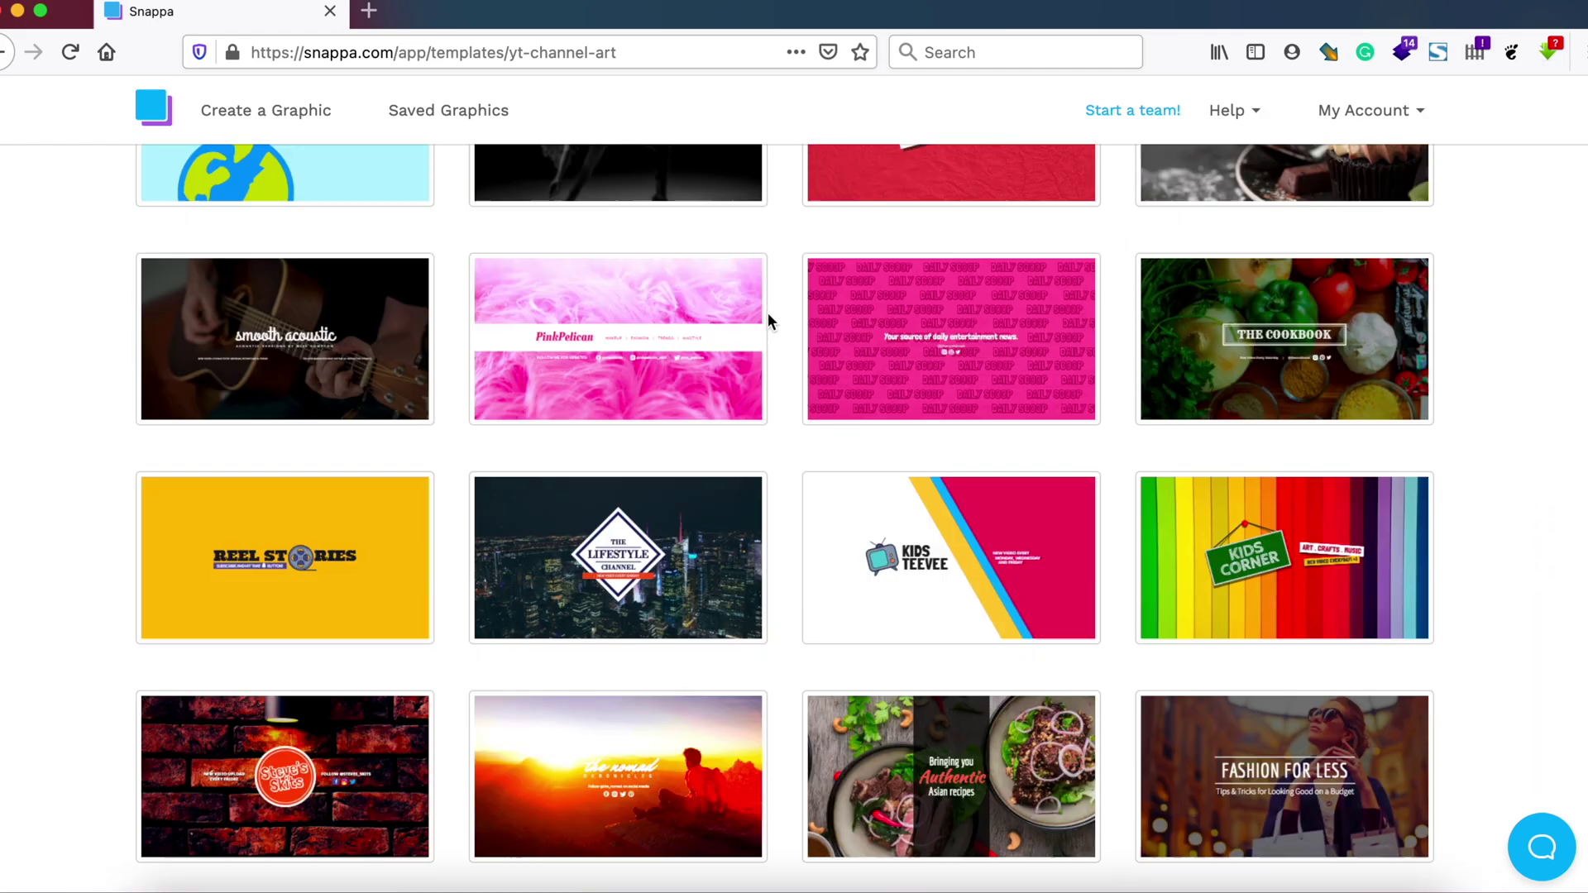
pyautogui.scroll(5, 768, 323)
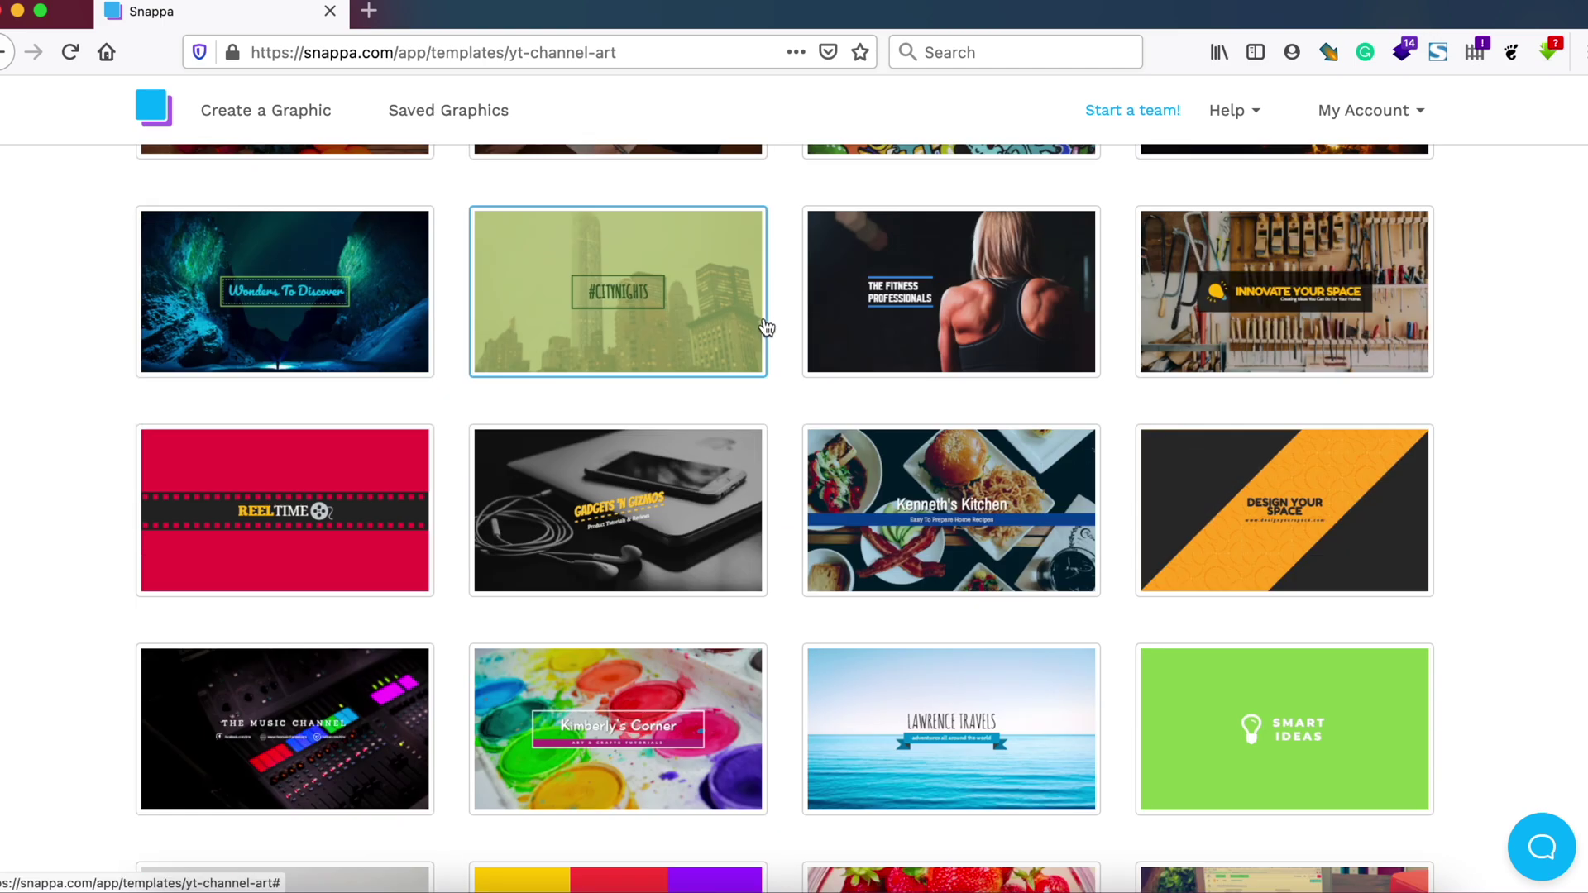
pyautogui.scroll(1, 770, 316)
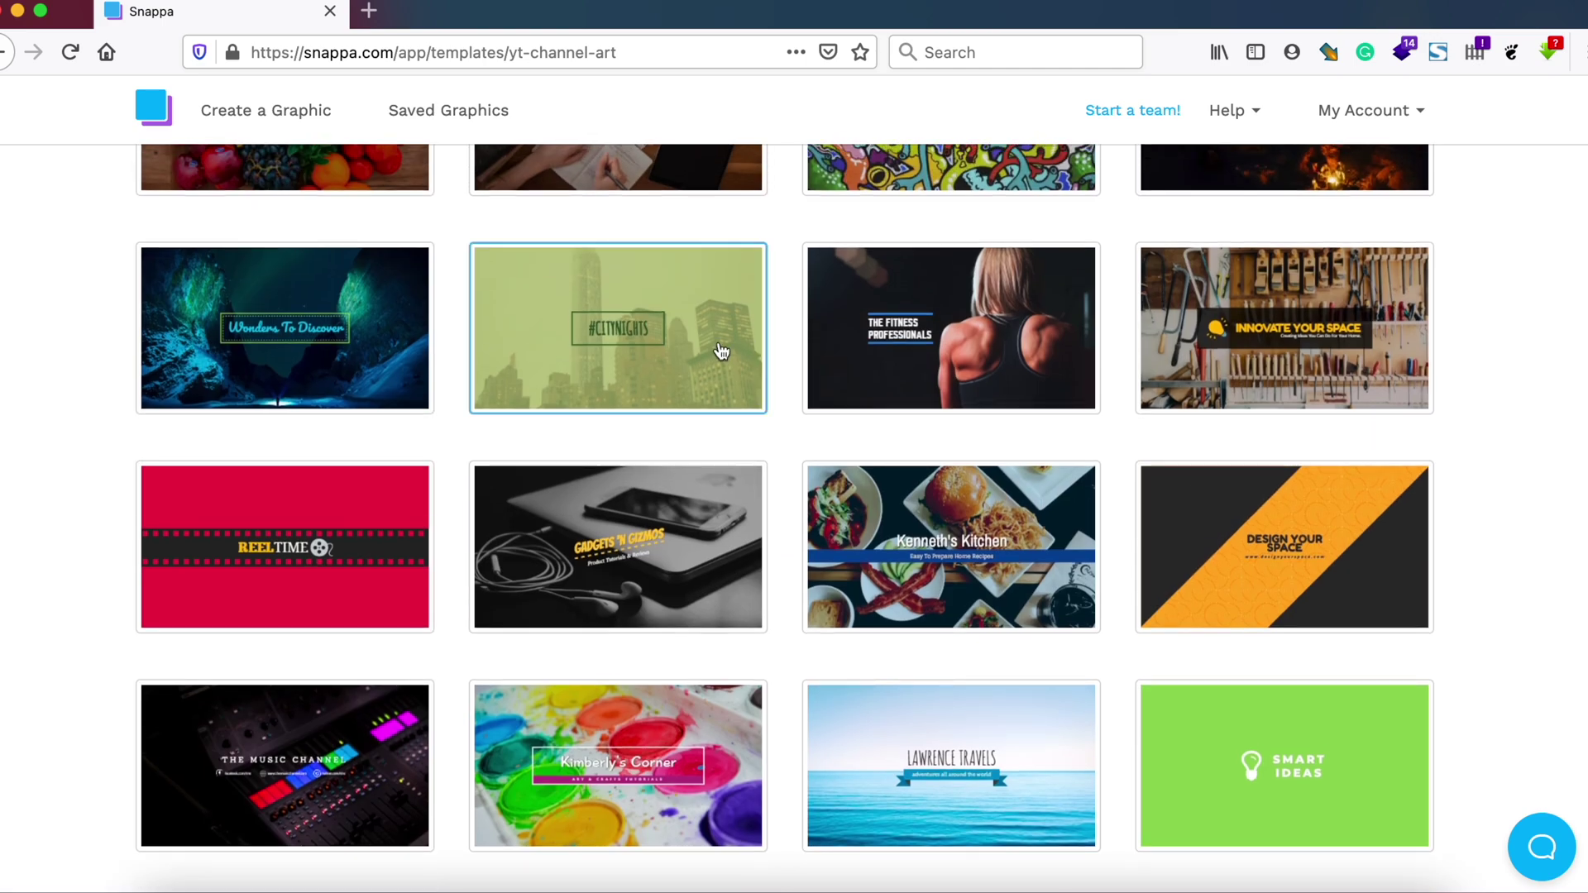
pyautogui.click(1213, 538)
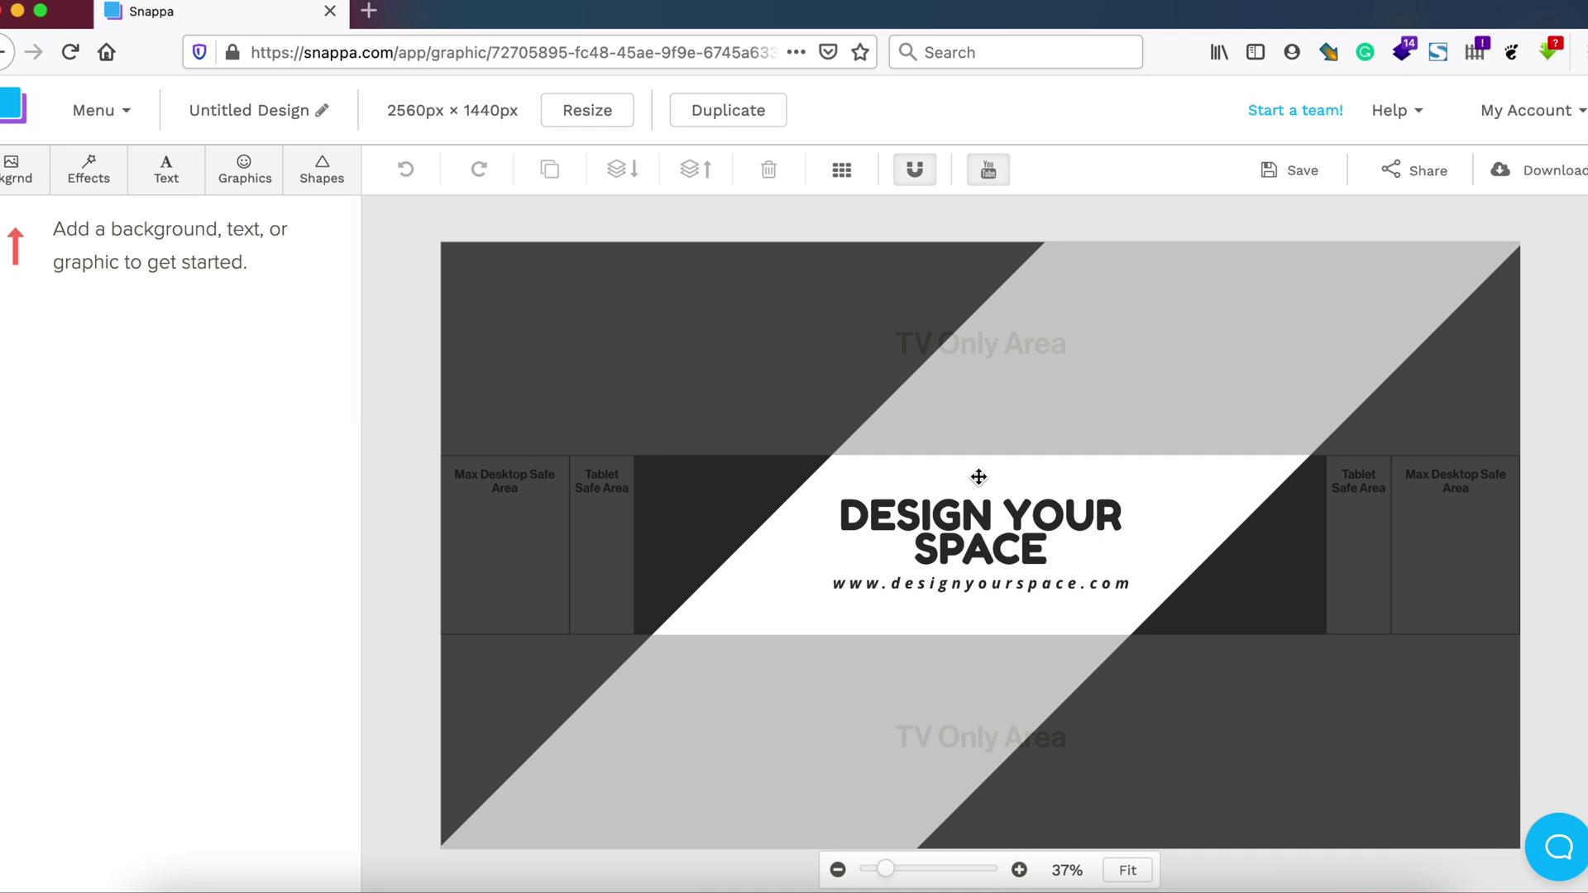
# Step: Replace the 'DESIGN YOUR SPACE' headline with 'Knowledge Server Plus'
pyautogui.click(956, 517)
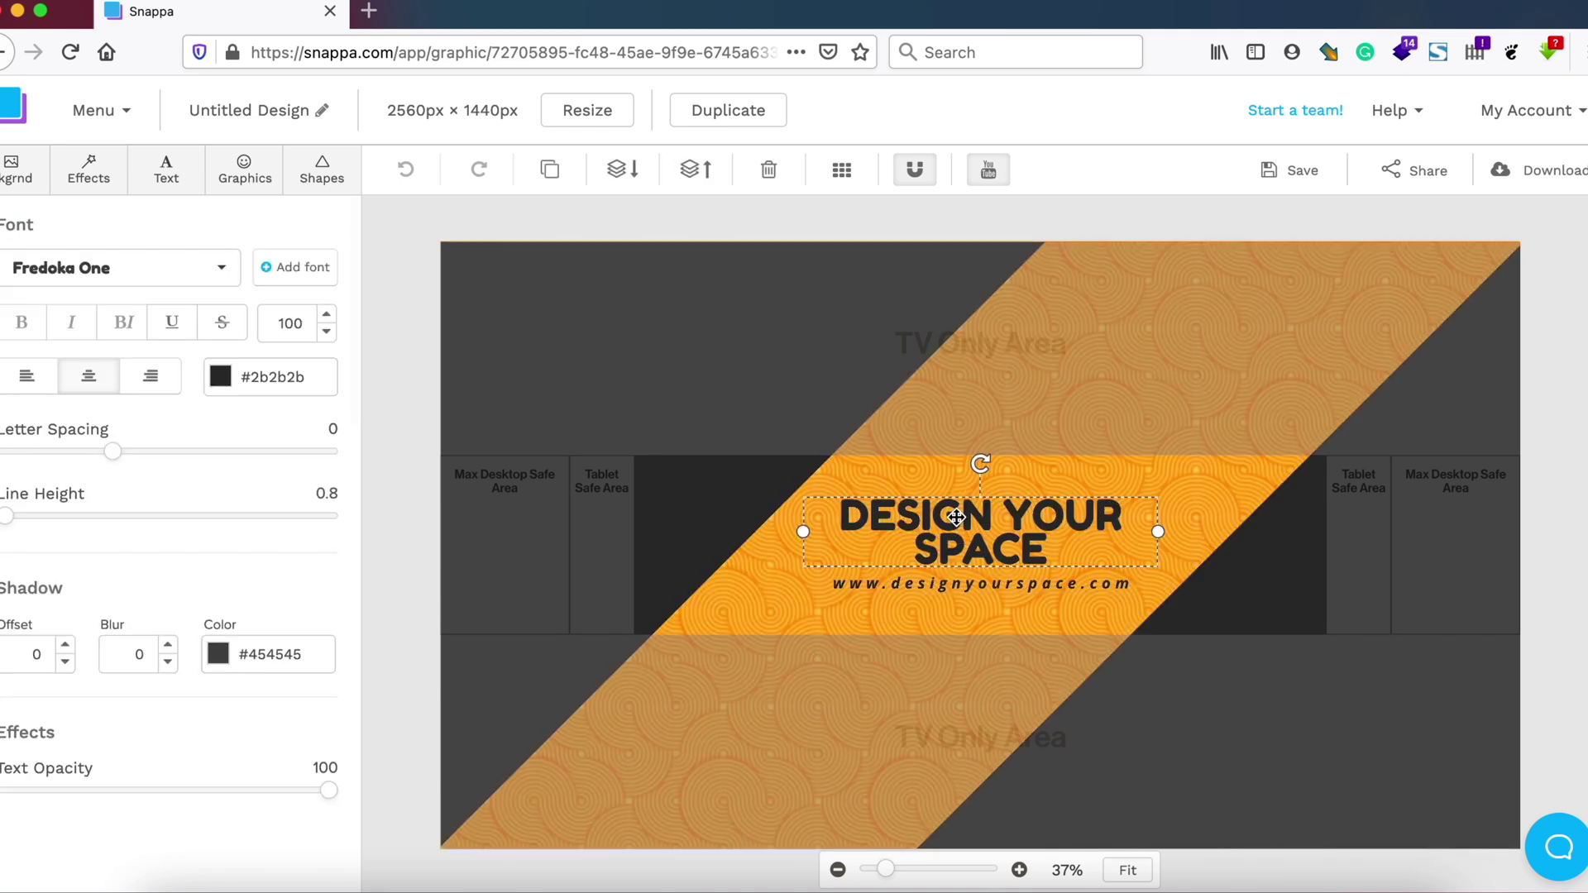
pyautogui.doubleClick(956, 517)
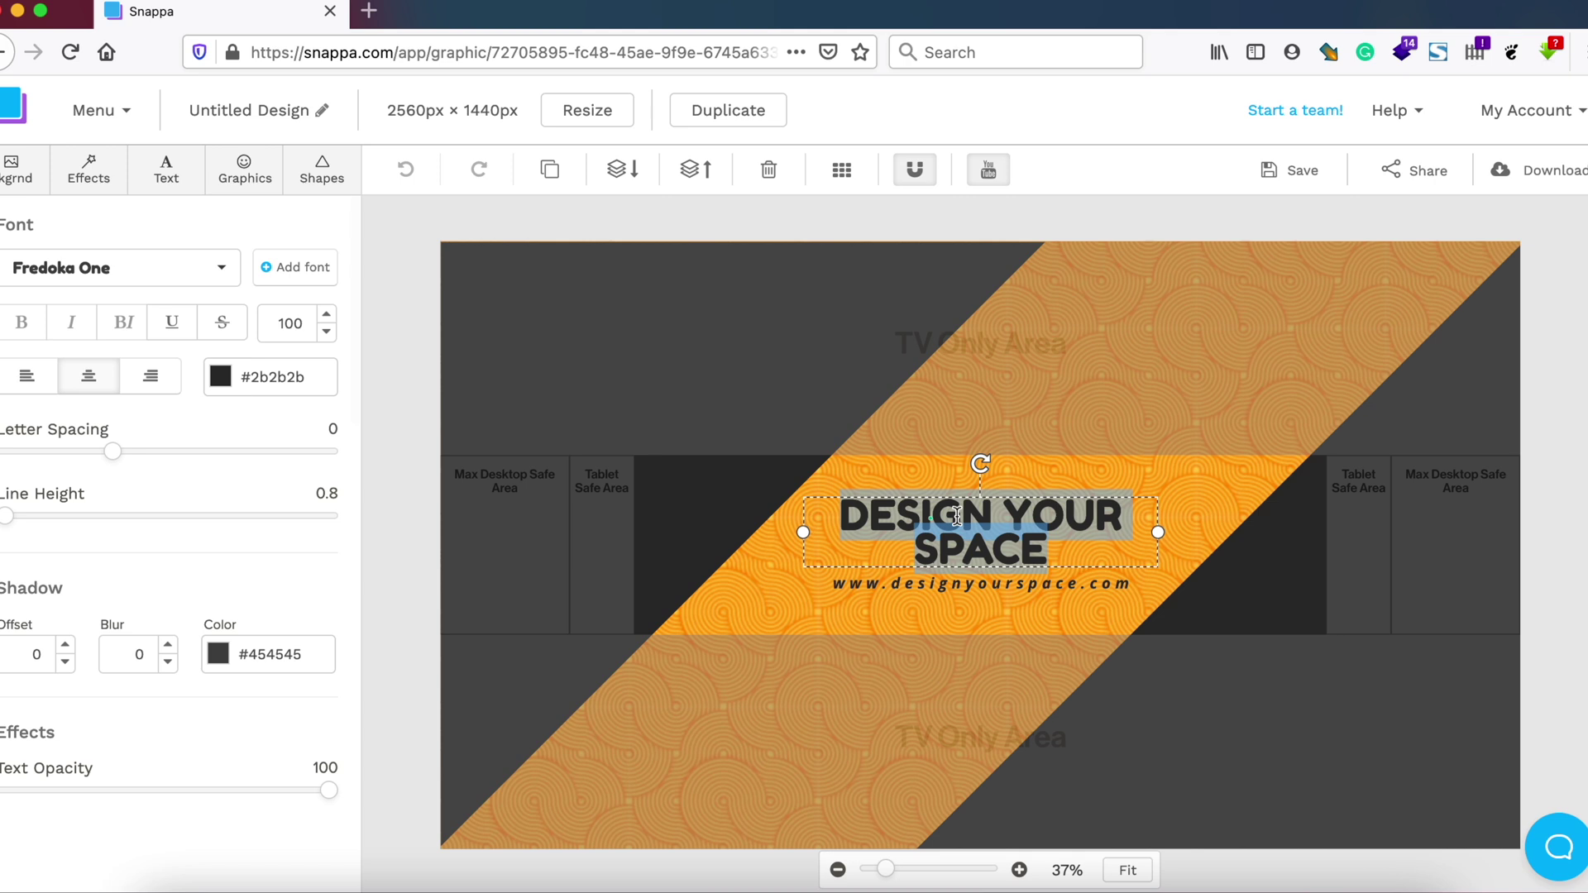
pyautogui.write('KNOWLEDGE')
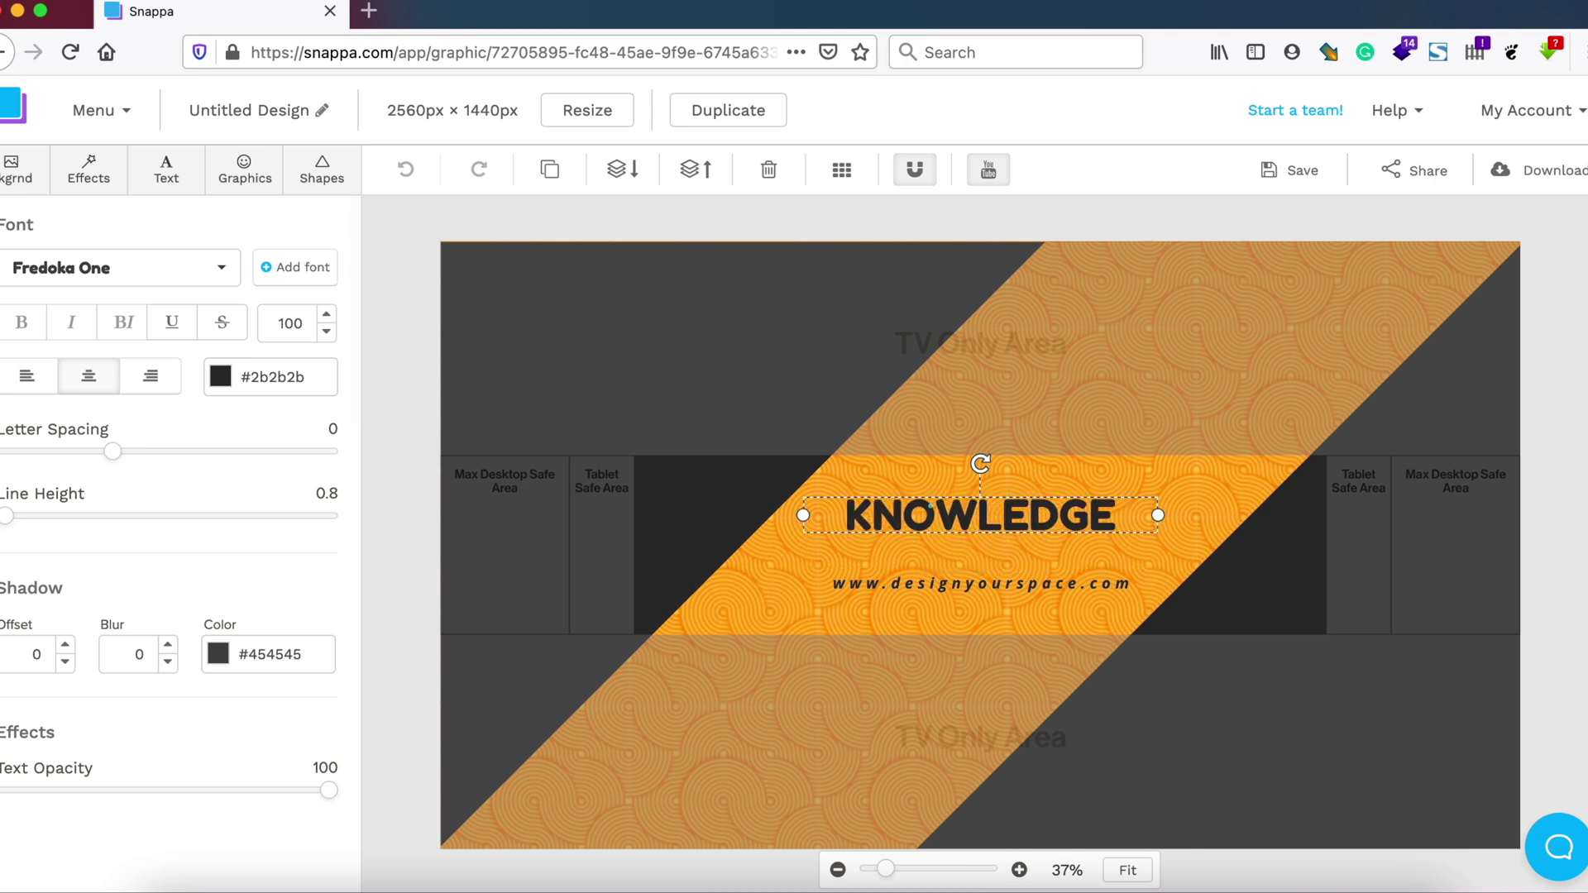
pyautogui.write(' SERVER PLUS')
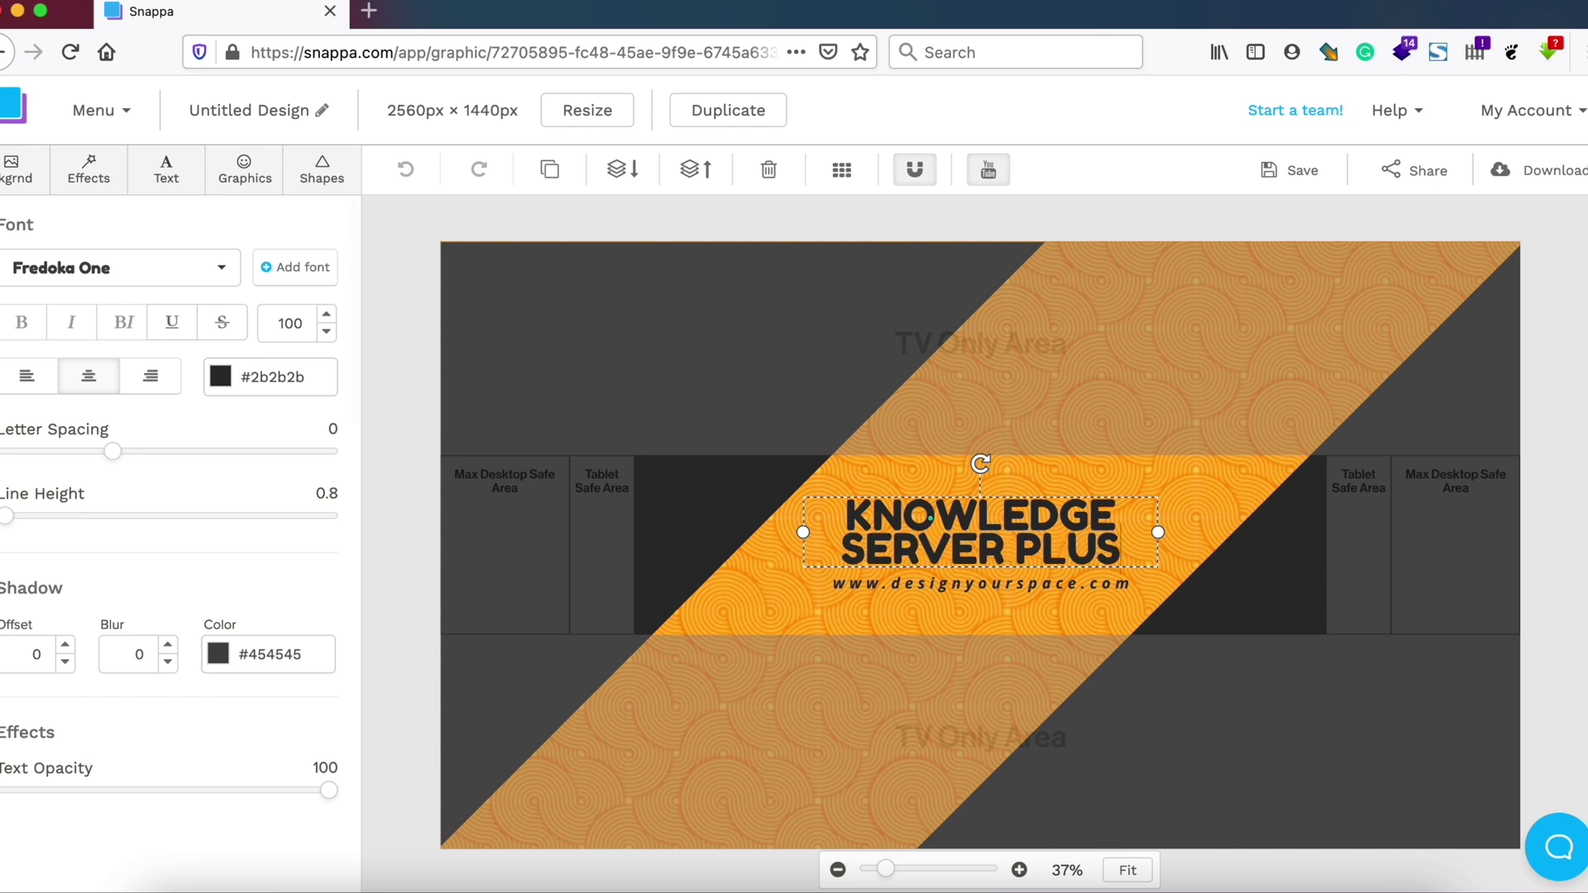
pyautogui.press('super+a')
pyautogui.press('BackSpace')
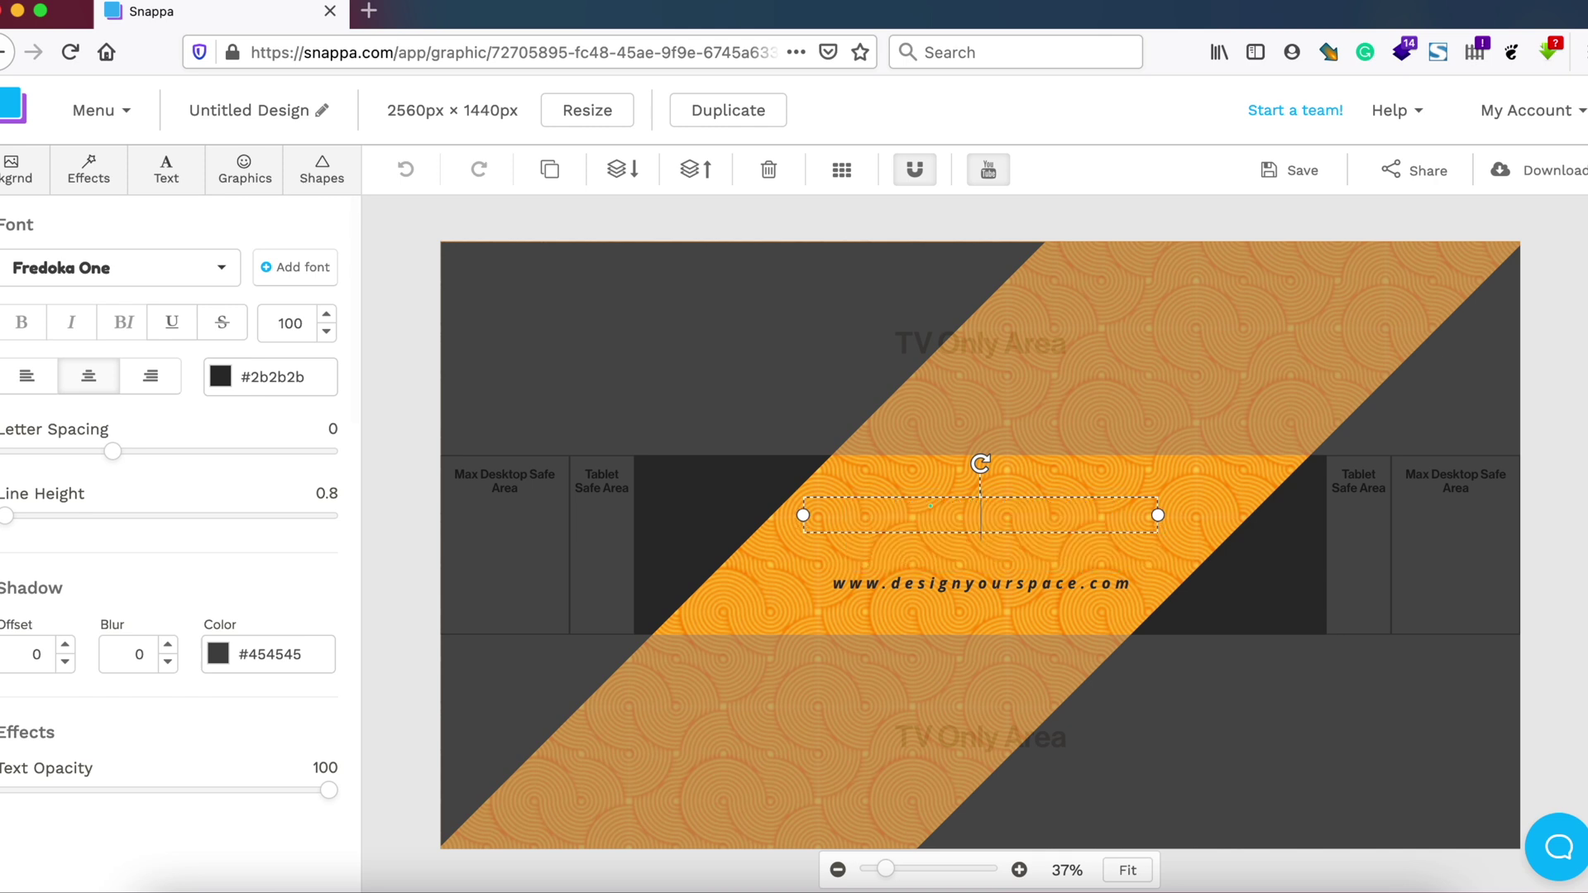
pyautogui.write('Knowledge')
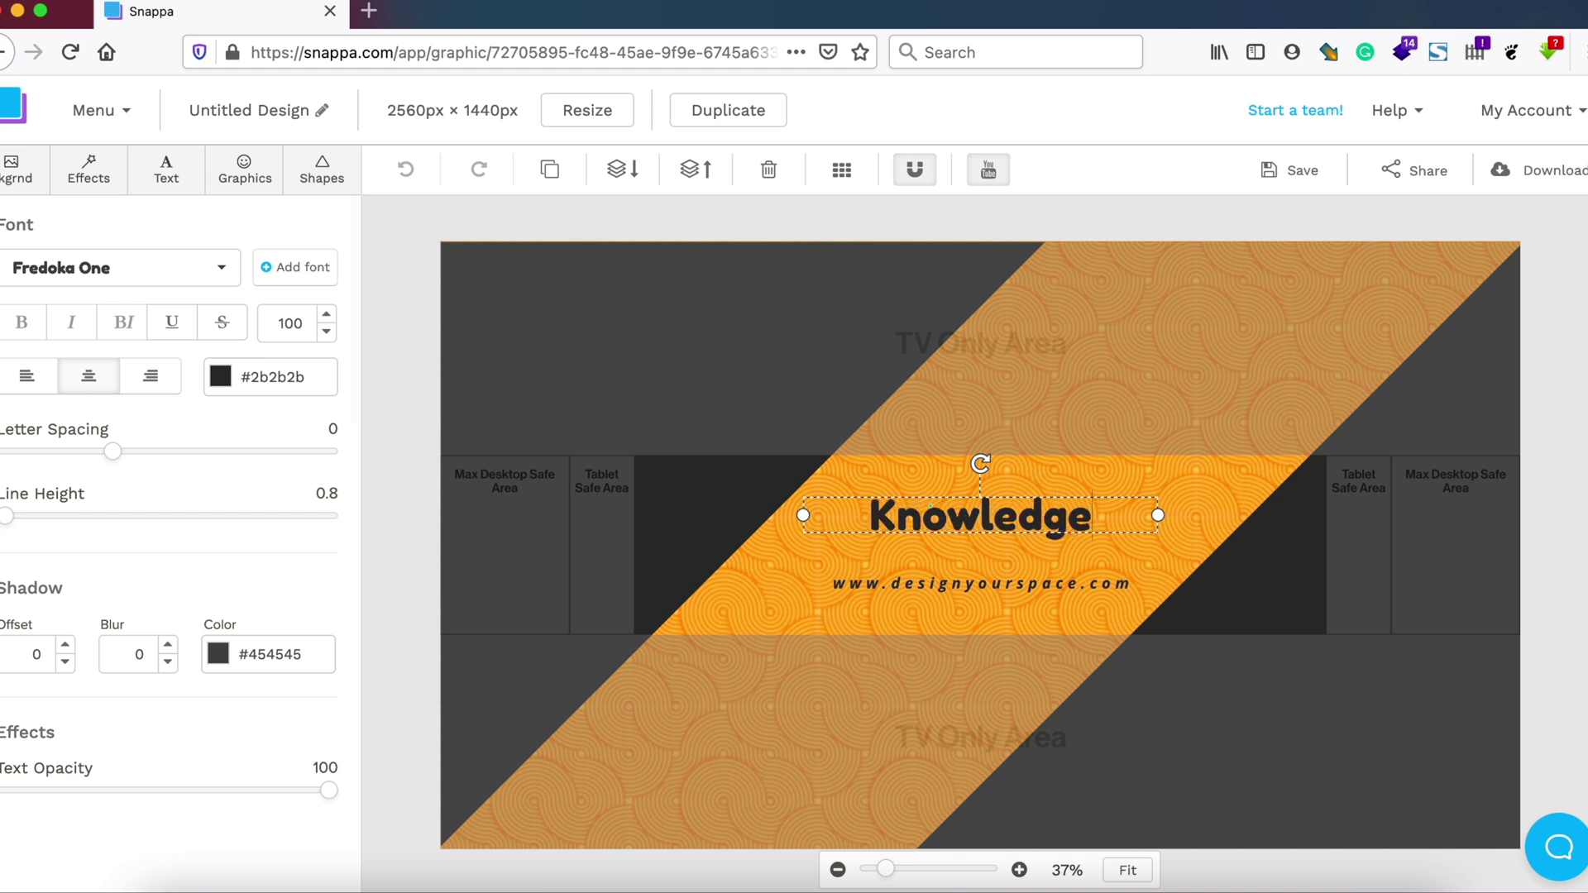
pyautogui.write(' Server P')
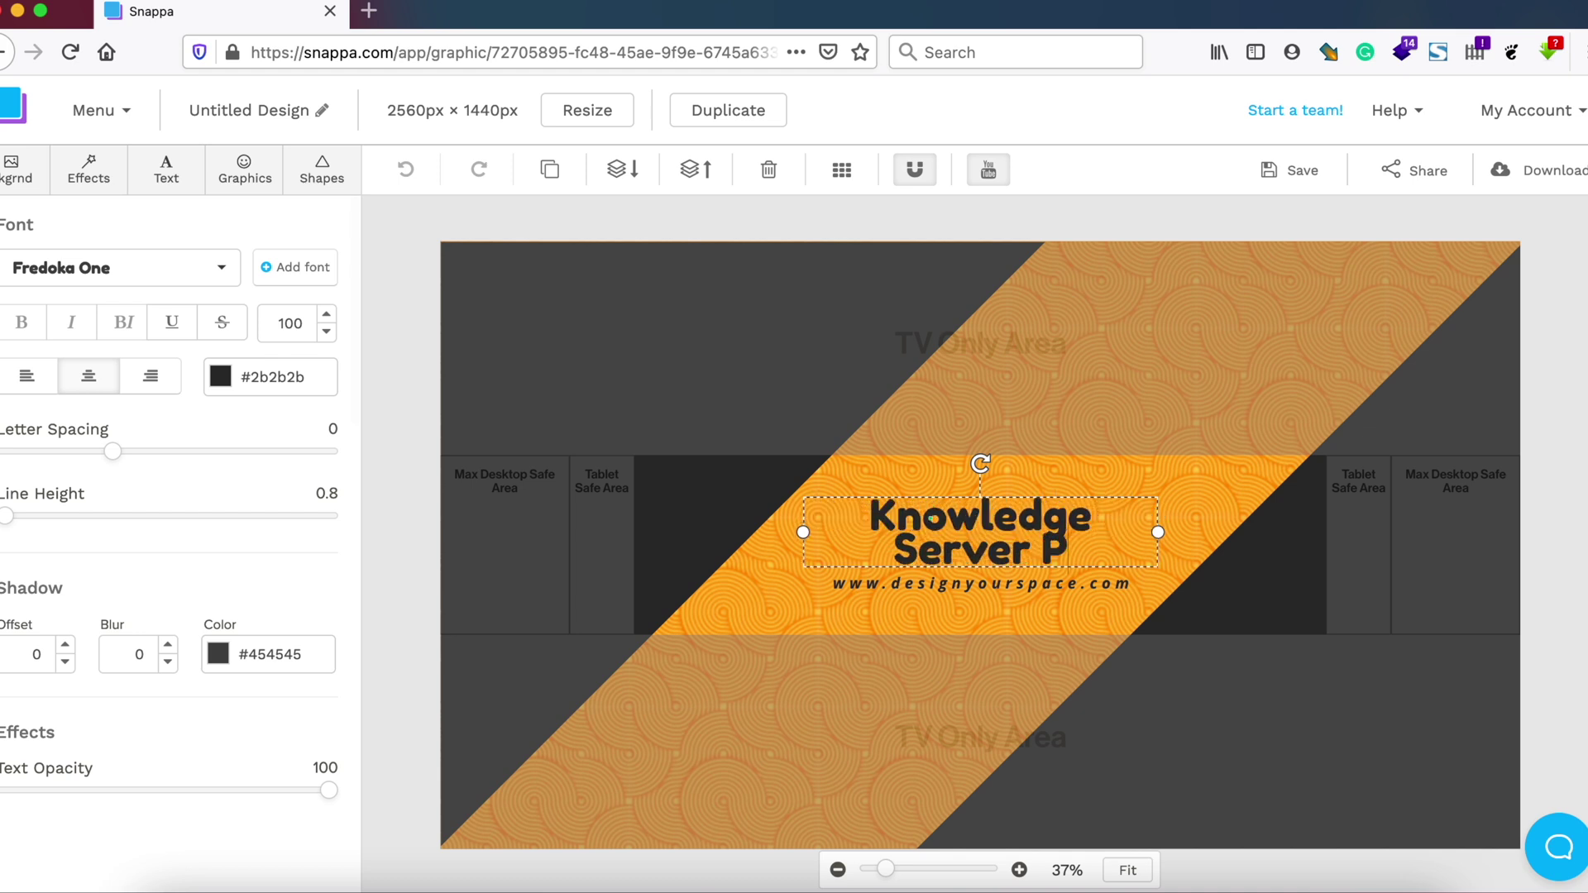
pyautogui.write('lus')
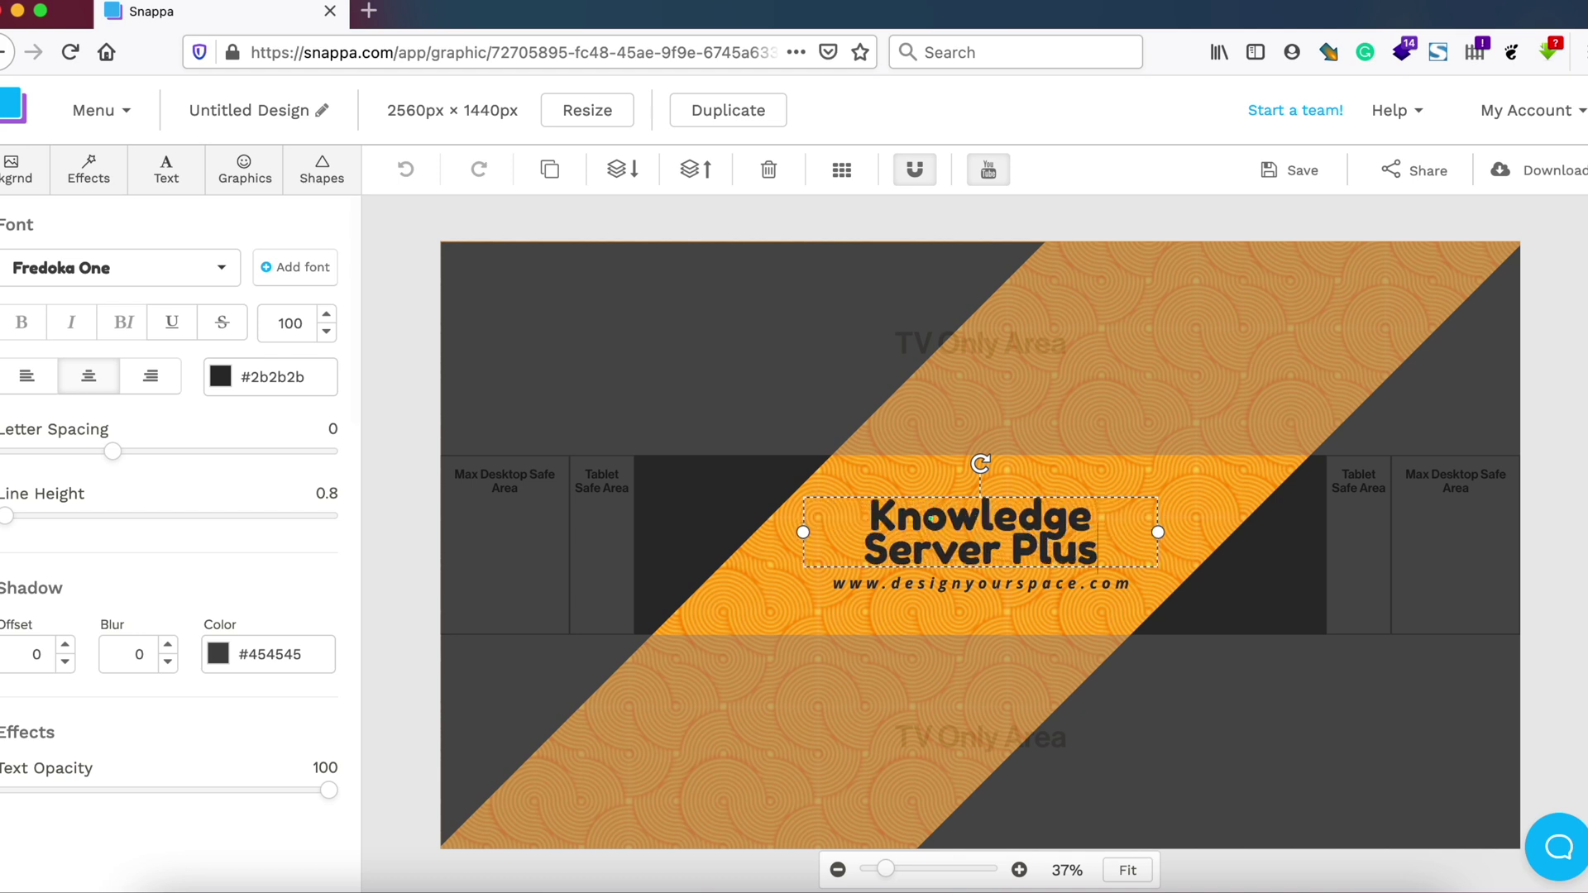
# Step: Set the 'Knowledge Server Plus' headline in bold Ubuntu
pyautogui.click(229, 266)
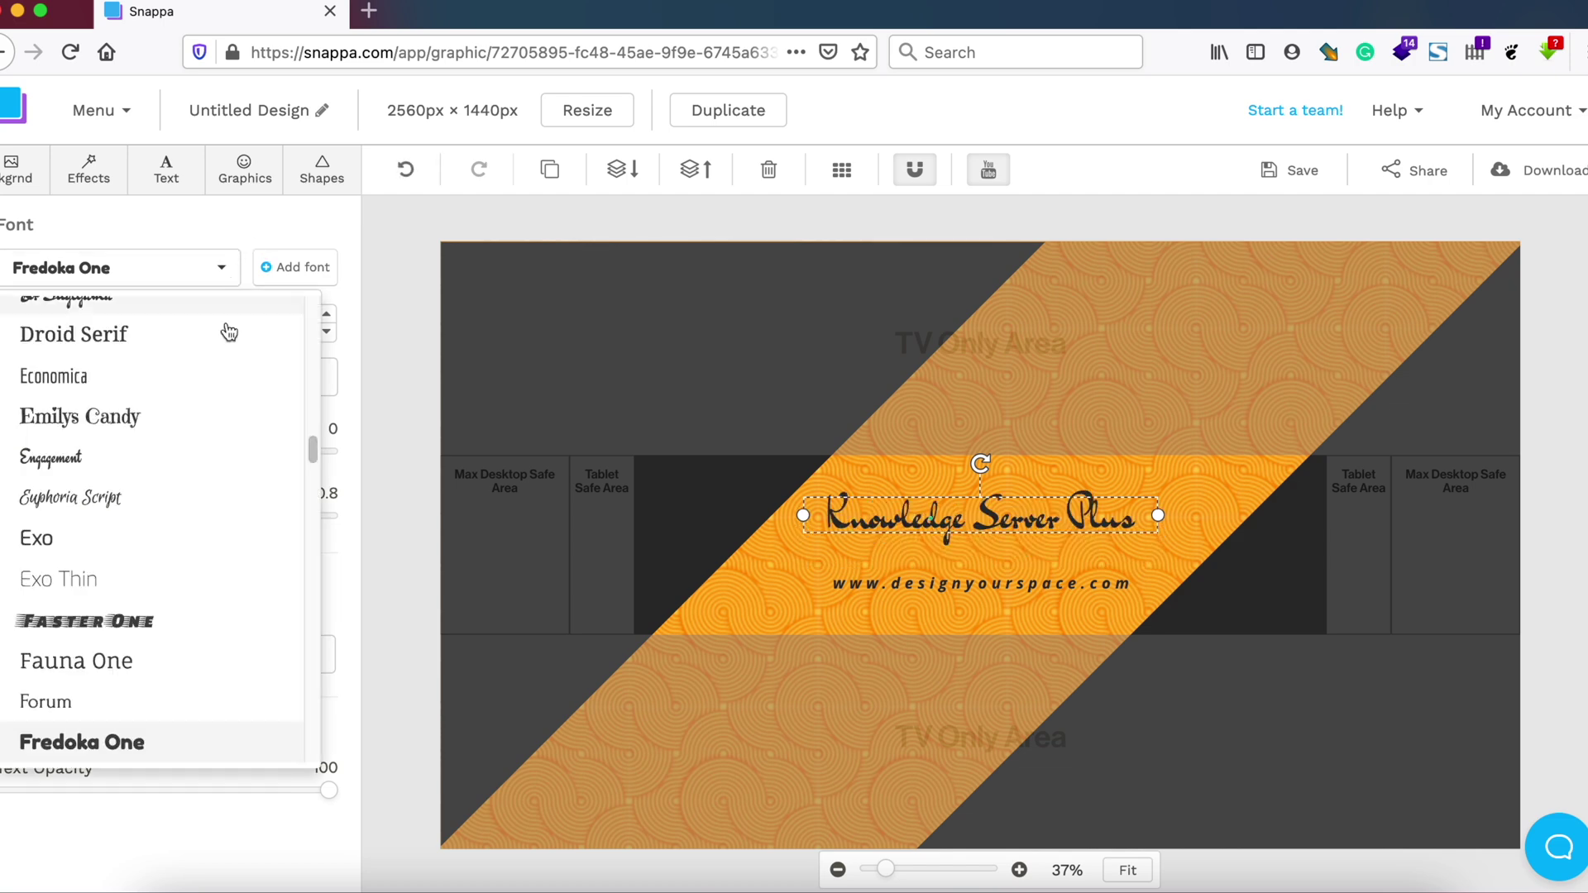
pyautogui.scroll(-20, 223, 528)
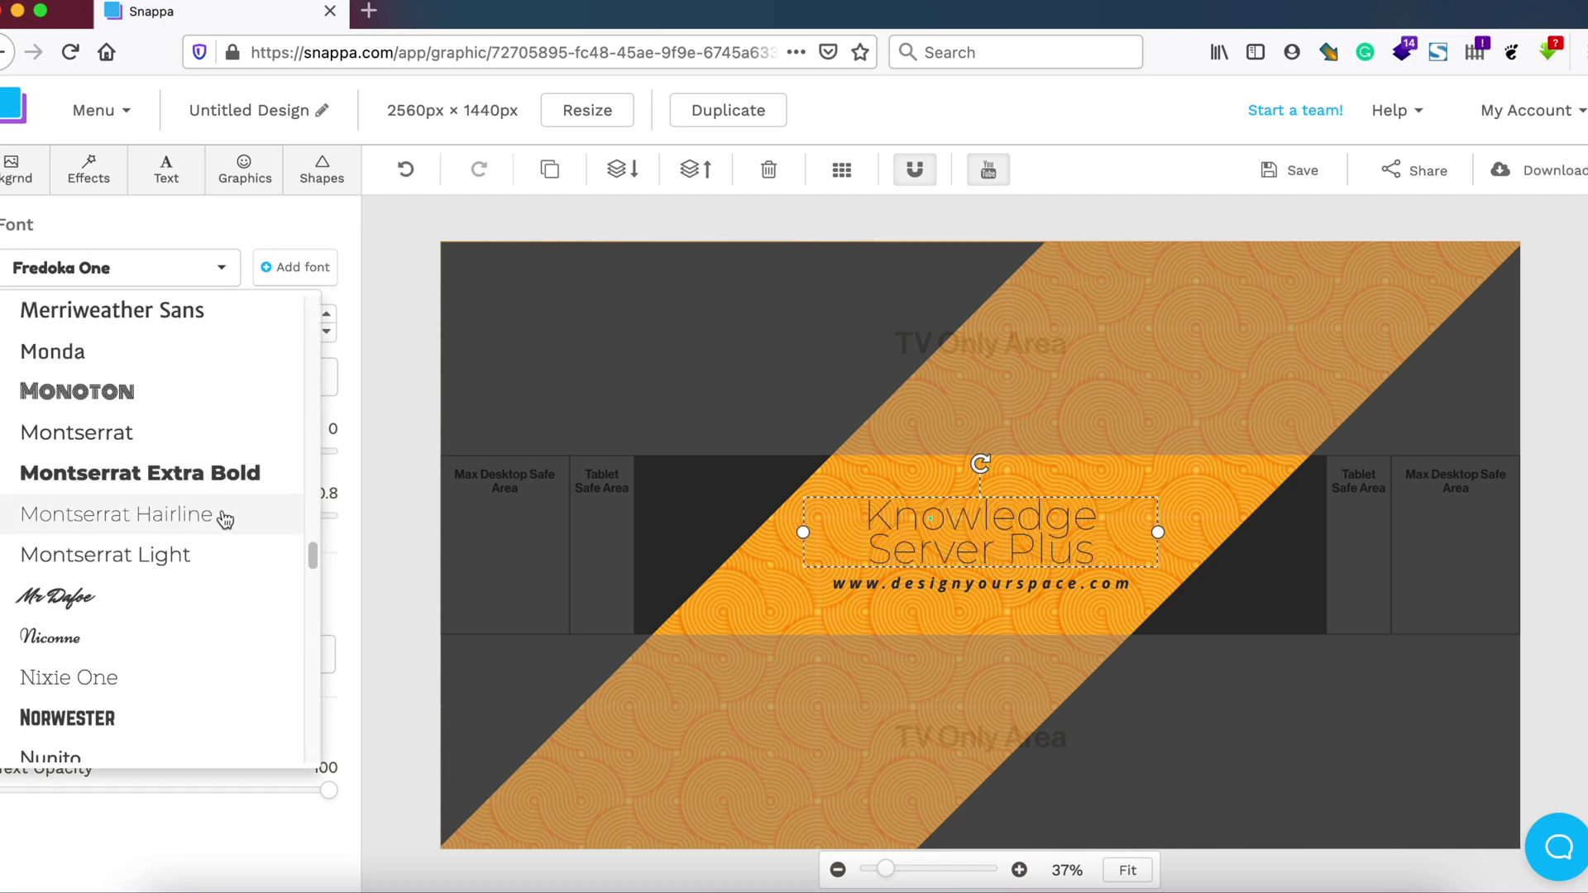
pyautogui.scroll(-15, 224, 522)
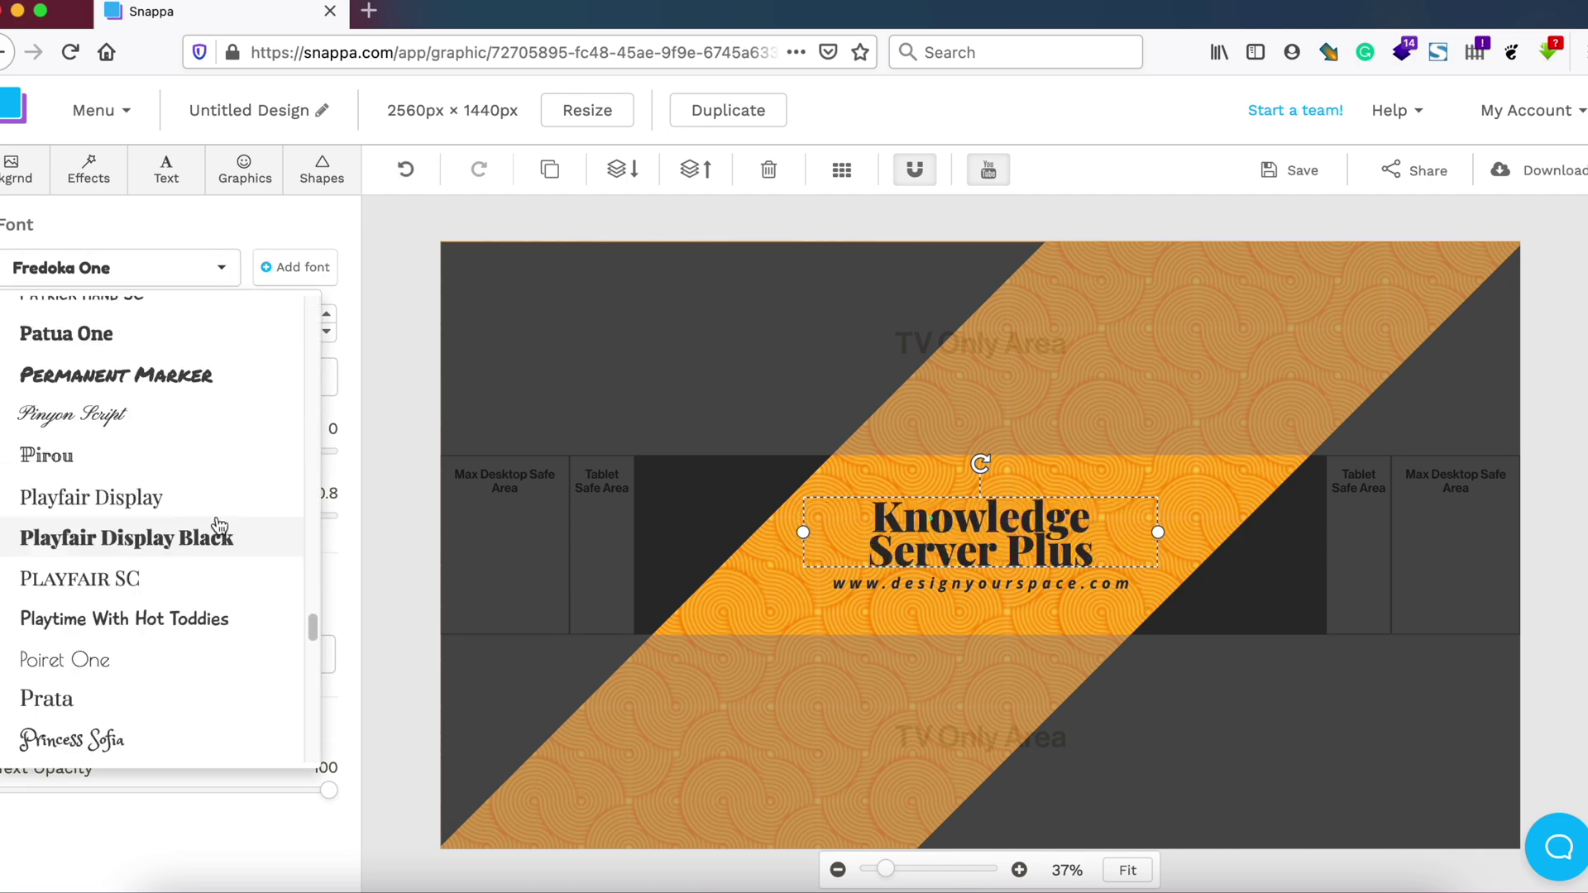
pyautogui.scroll(-15, 219, 522)
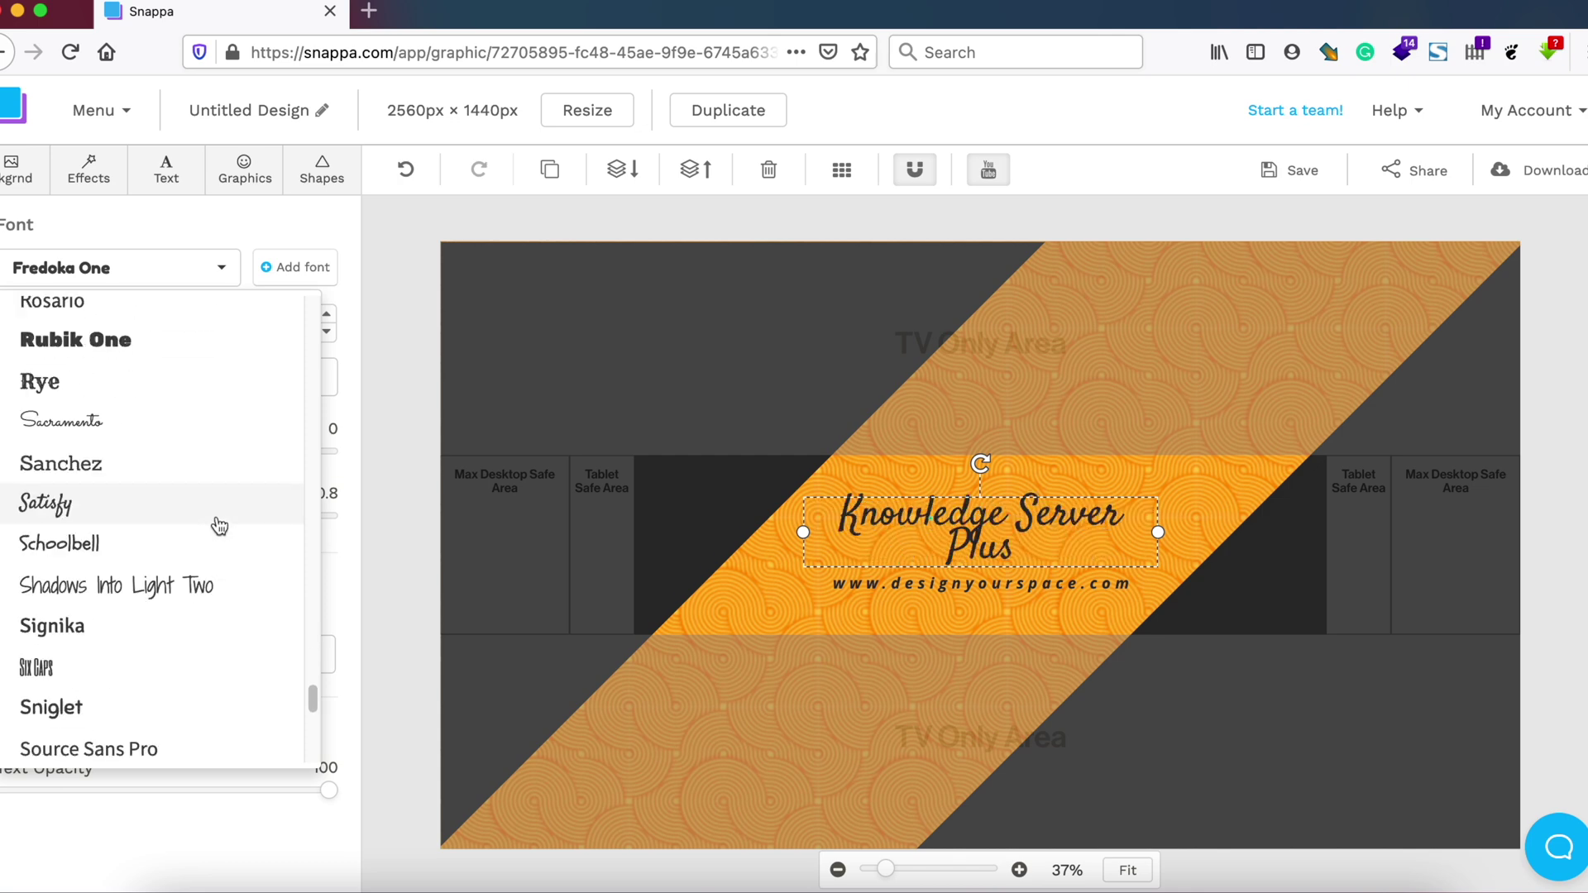
pyautogui.scroll(-5, 217, 525)
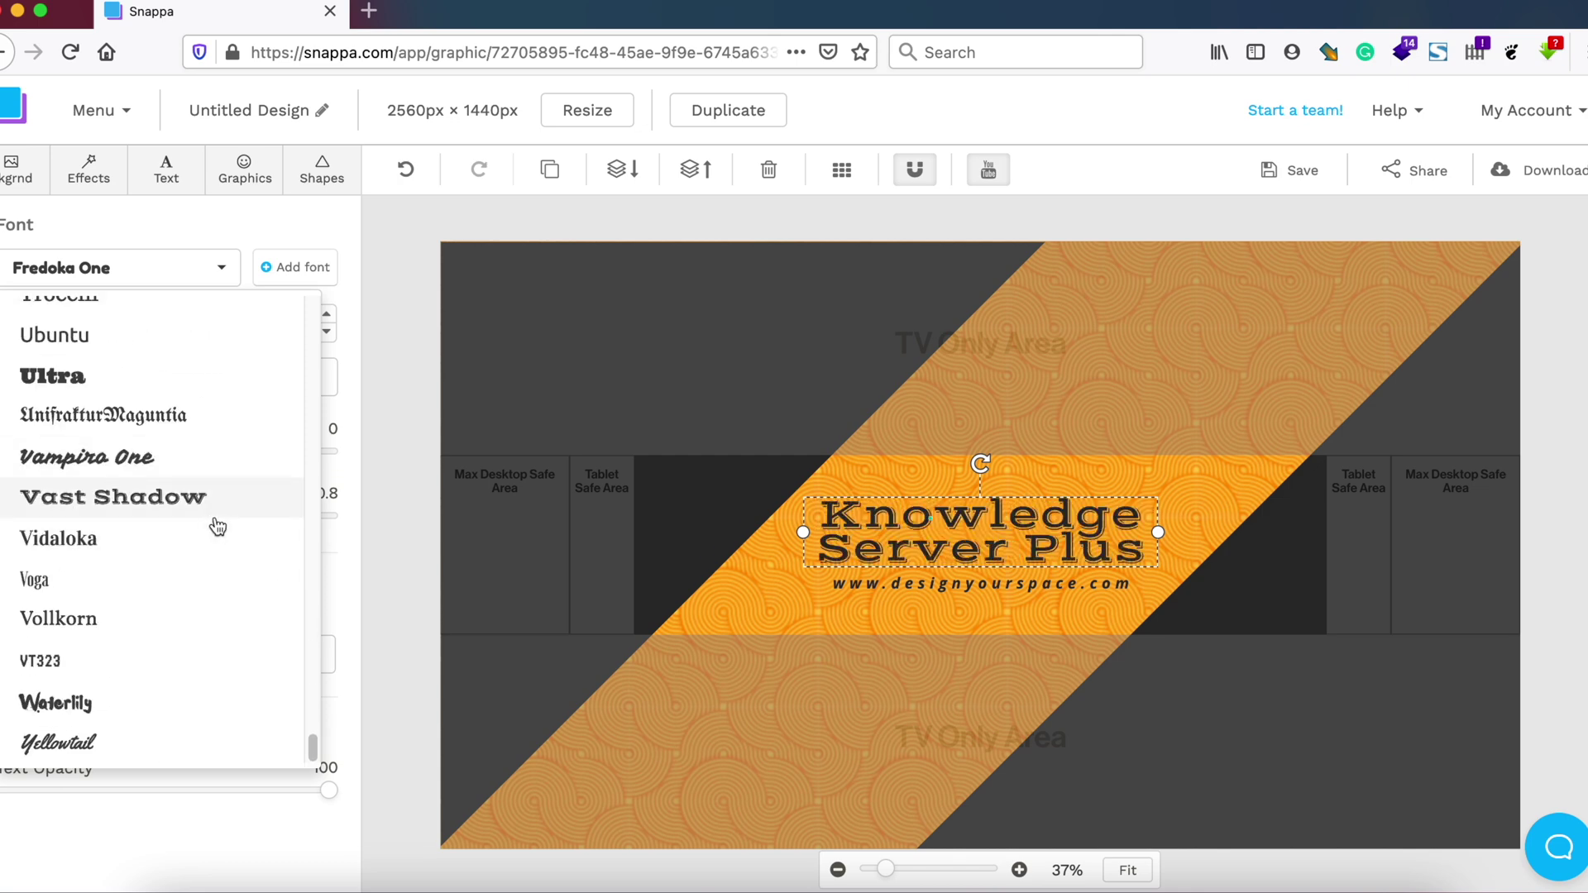
pyautogui.click(159, 352)
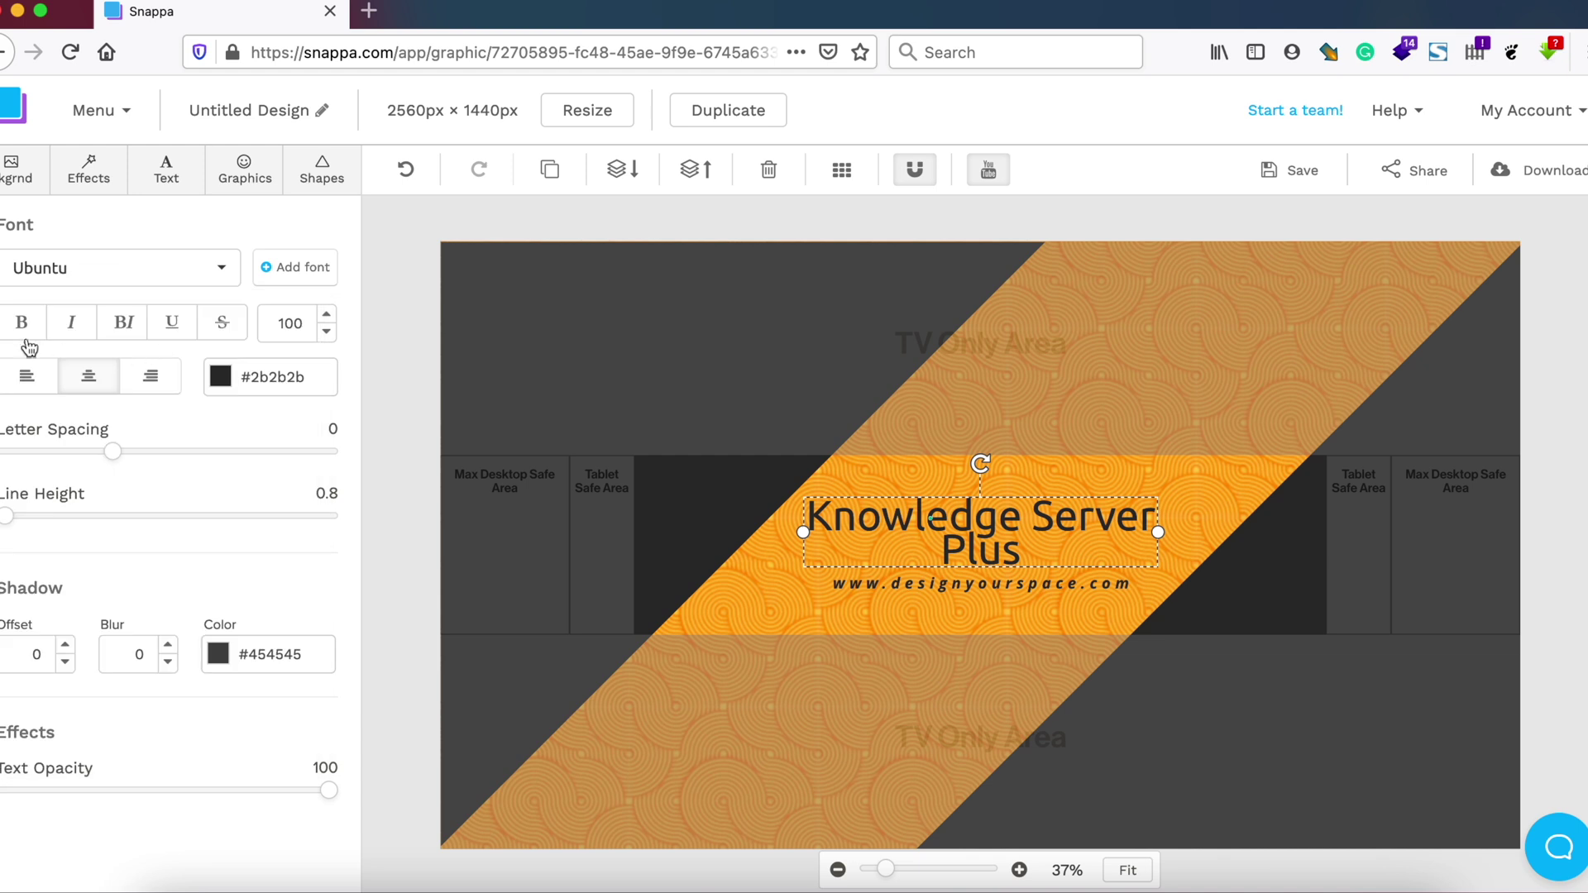
pyautogui.click(36, 331)
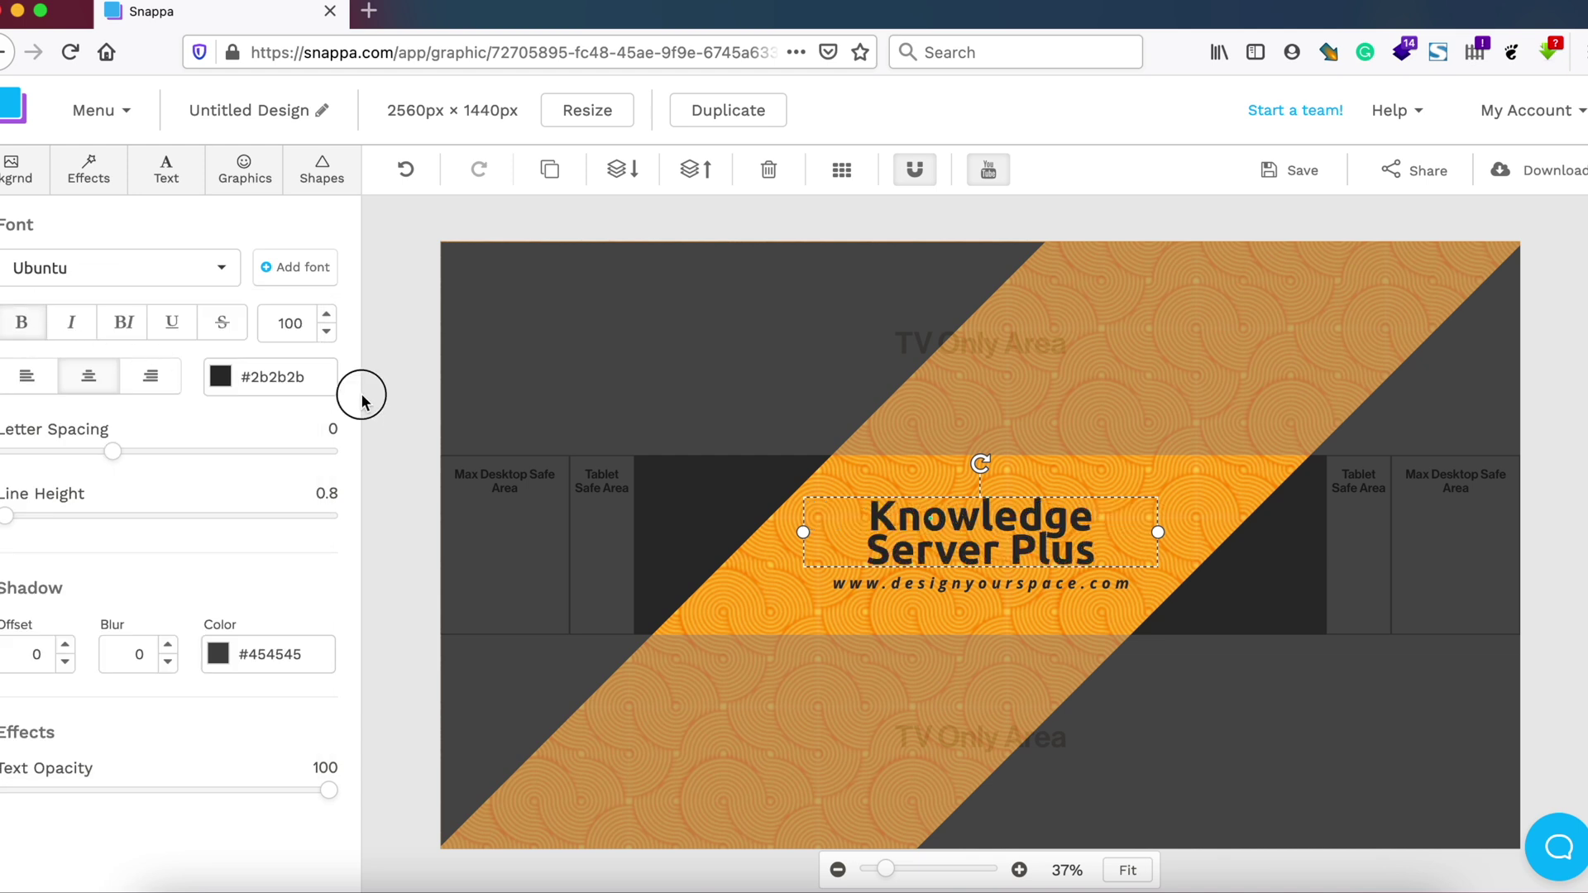
# Step: Change the web address line under the title to 'technology simplified'
pyautogui.click(893, 587)
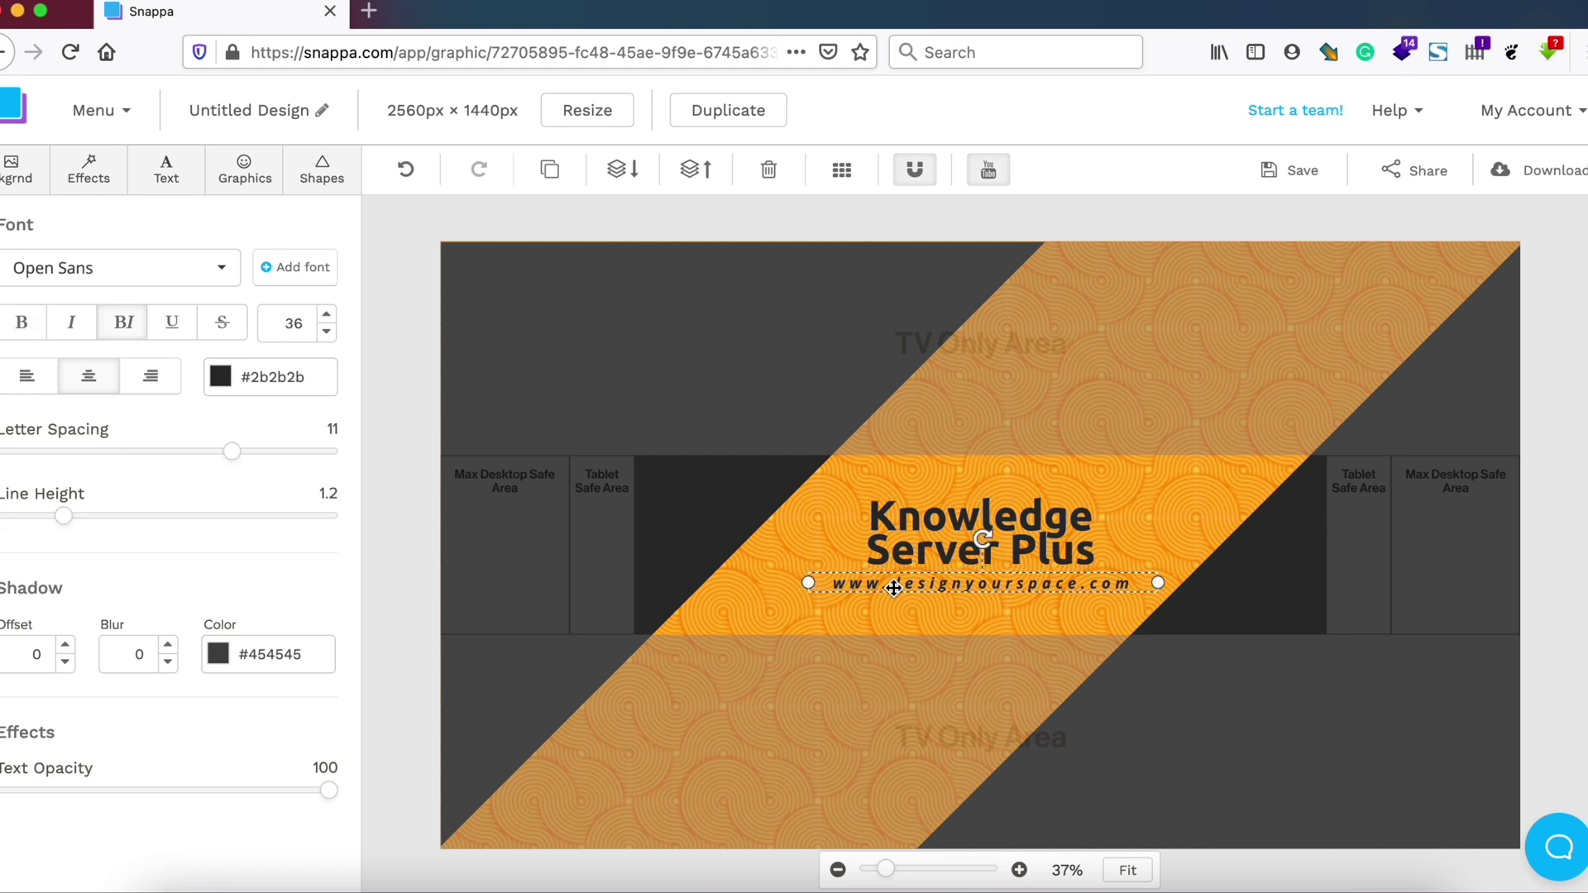
pyautogui.click(894, 587)
pyautogui.write('technologyu')
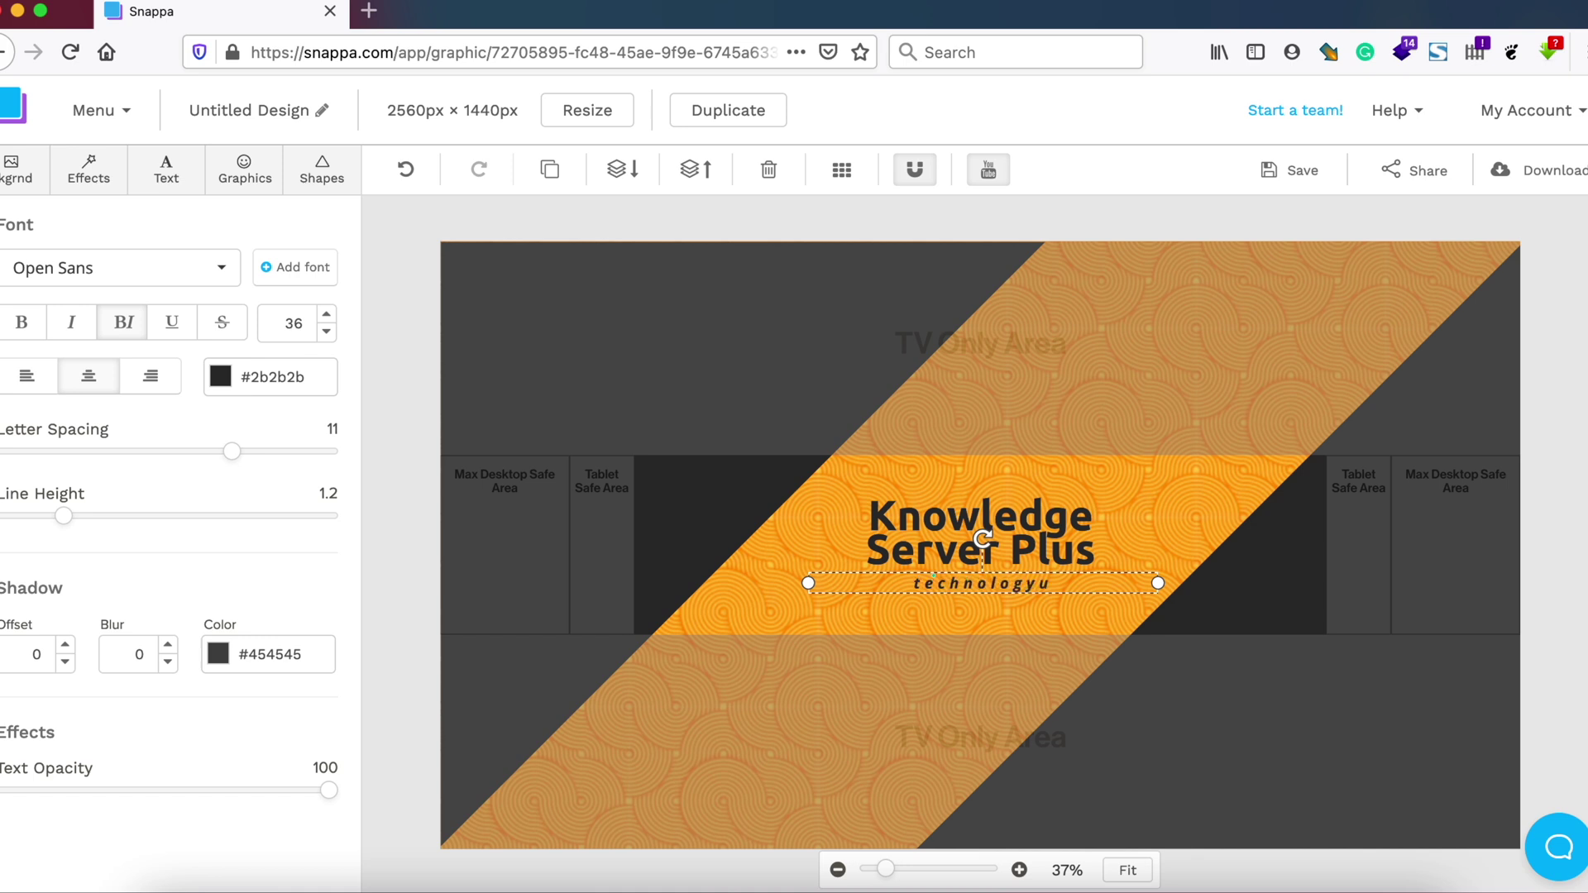
pyautogui.press('BackSpace')
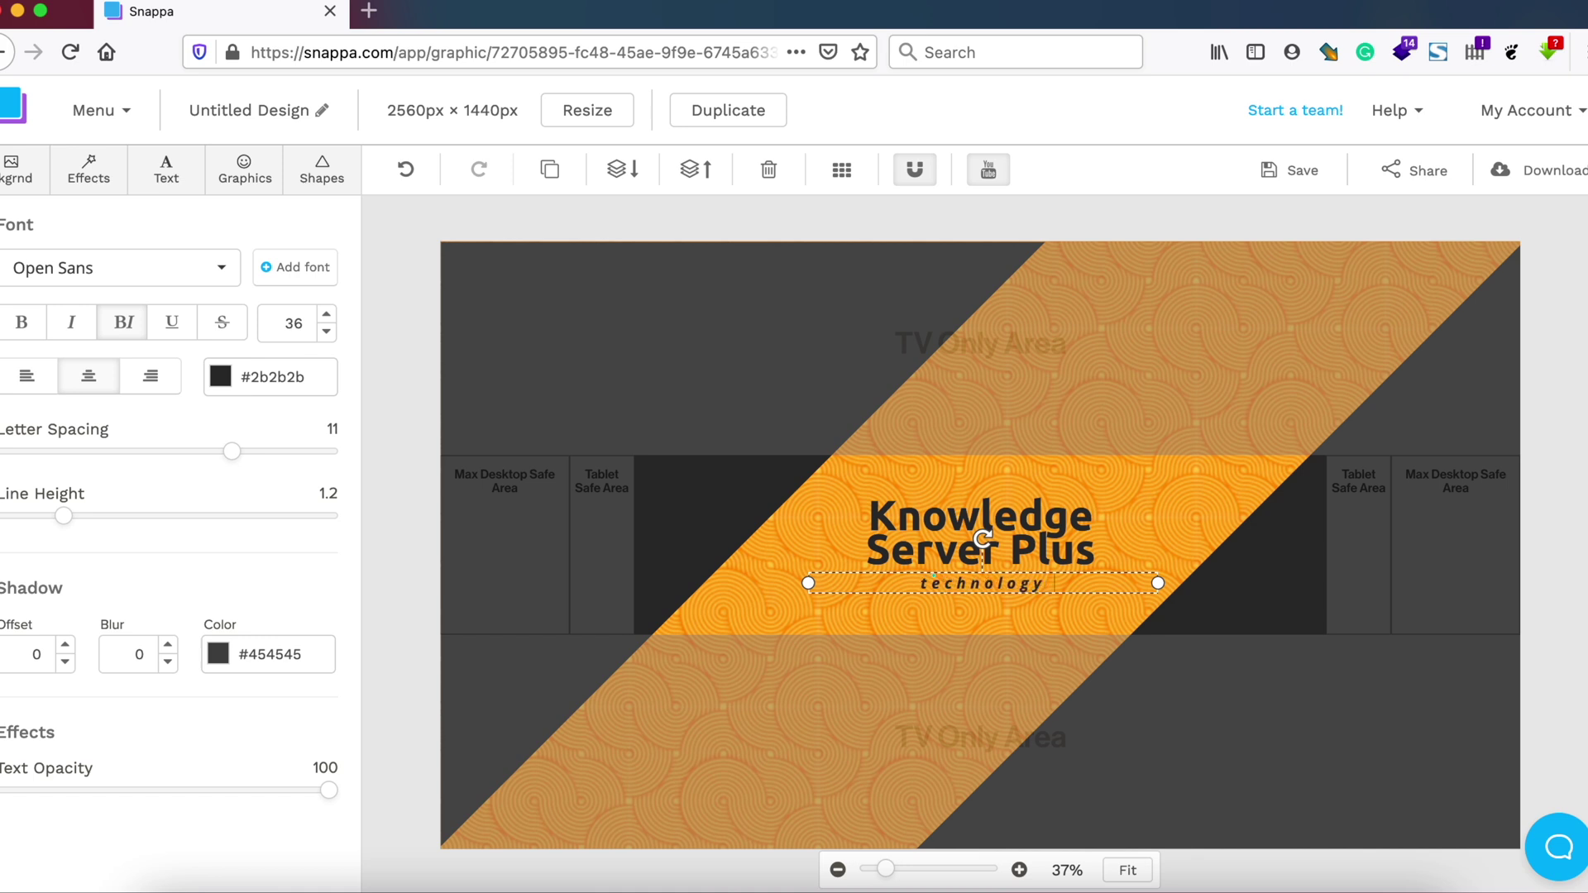
pyautogui.write('simplified')
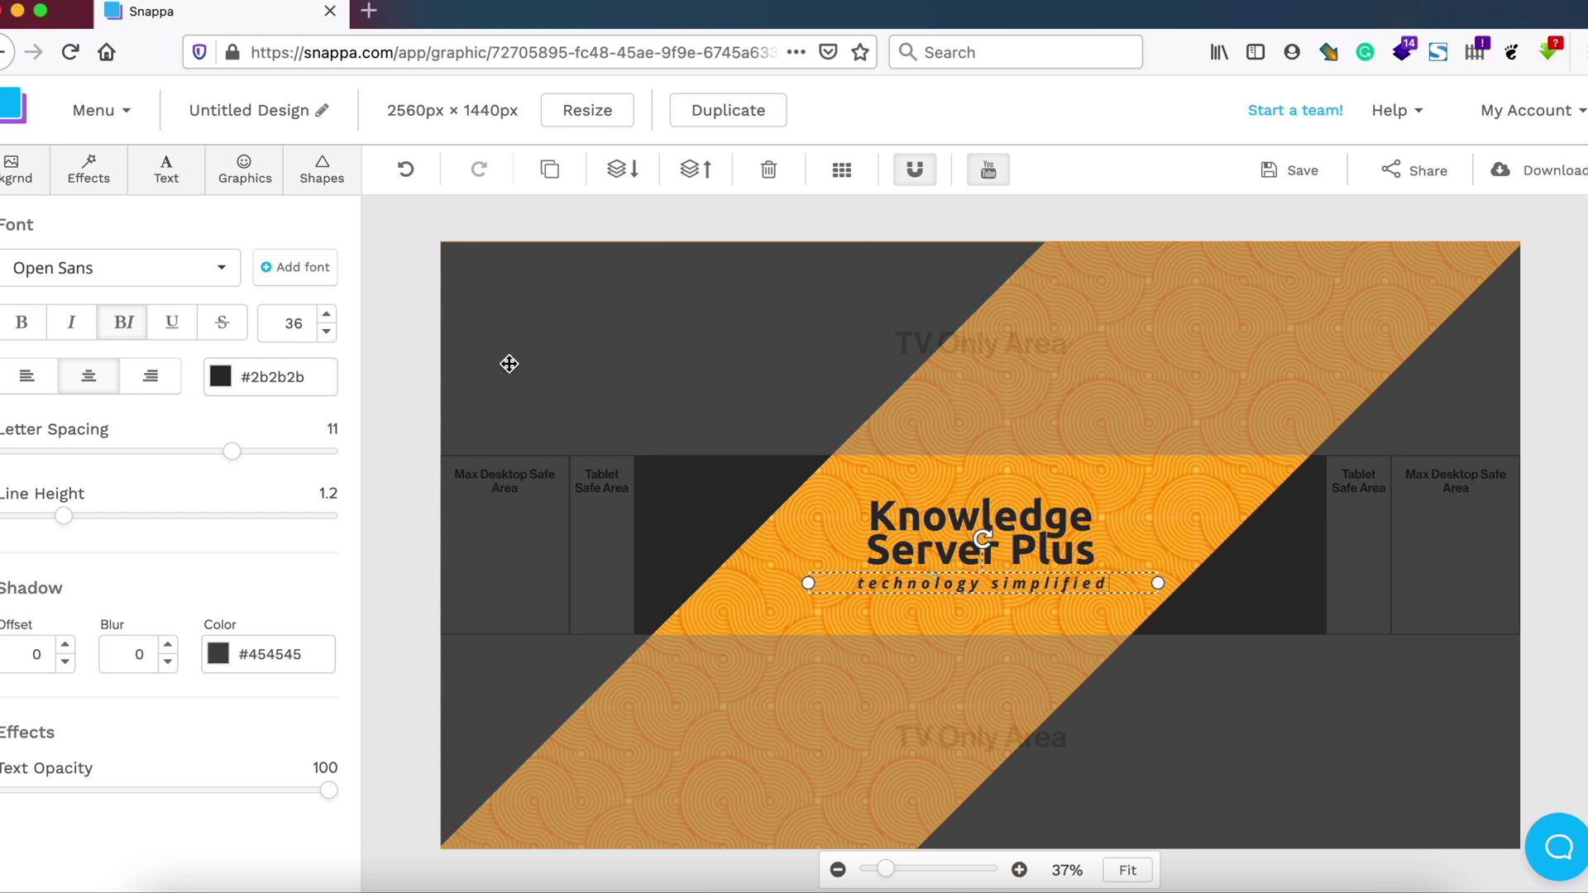
# Step: Make the tagline regular weight, neither italic nor bold
pyautogui.click(73, 333)
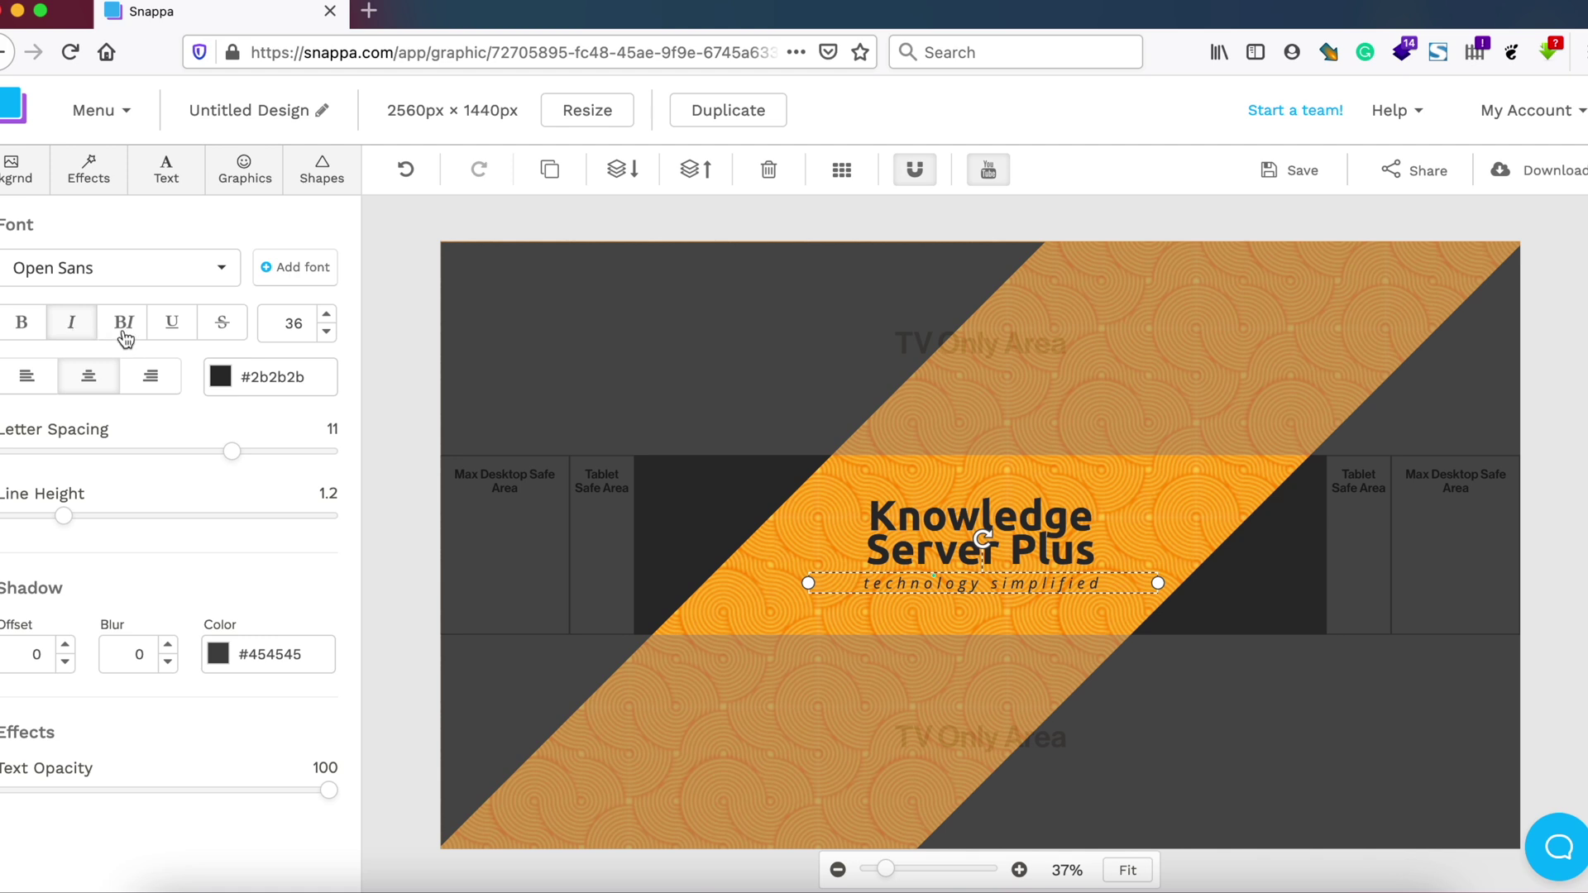
pyautogui.click(22, 335)
pyautogui.click(23, 333)
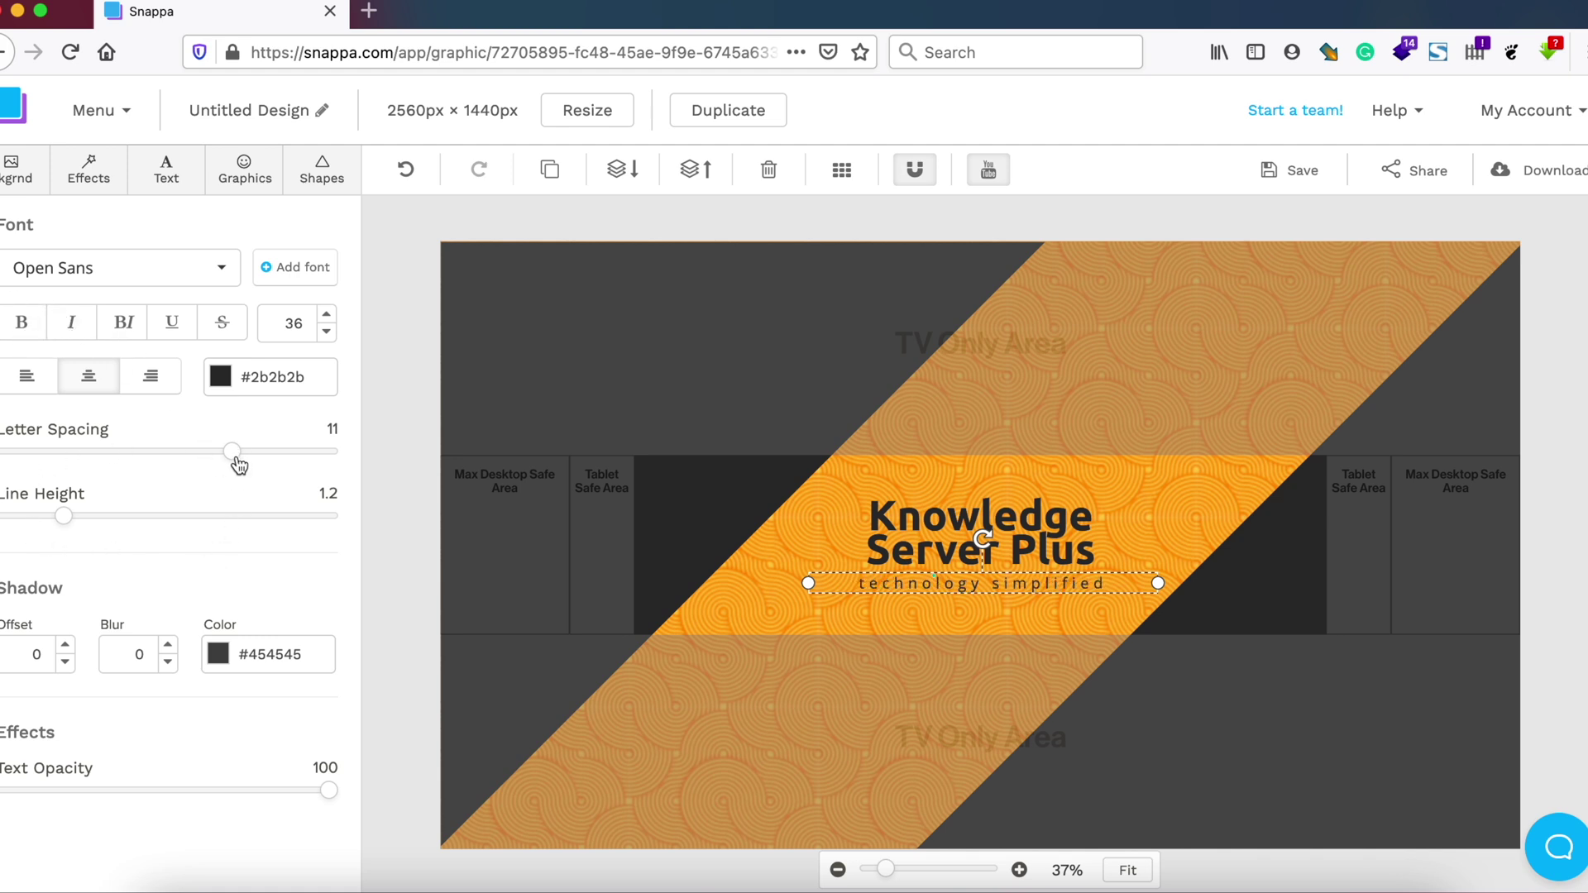
# Step: Reduce the tagline's letter spacing from 11 to 2
pyautogui.moveTo(232, 454); pyautogui.dragTo(223, 460)
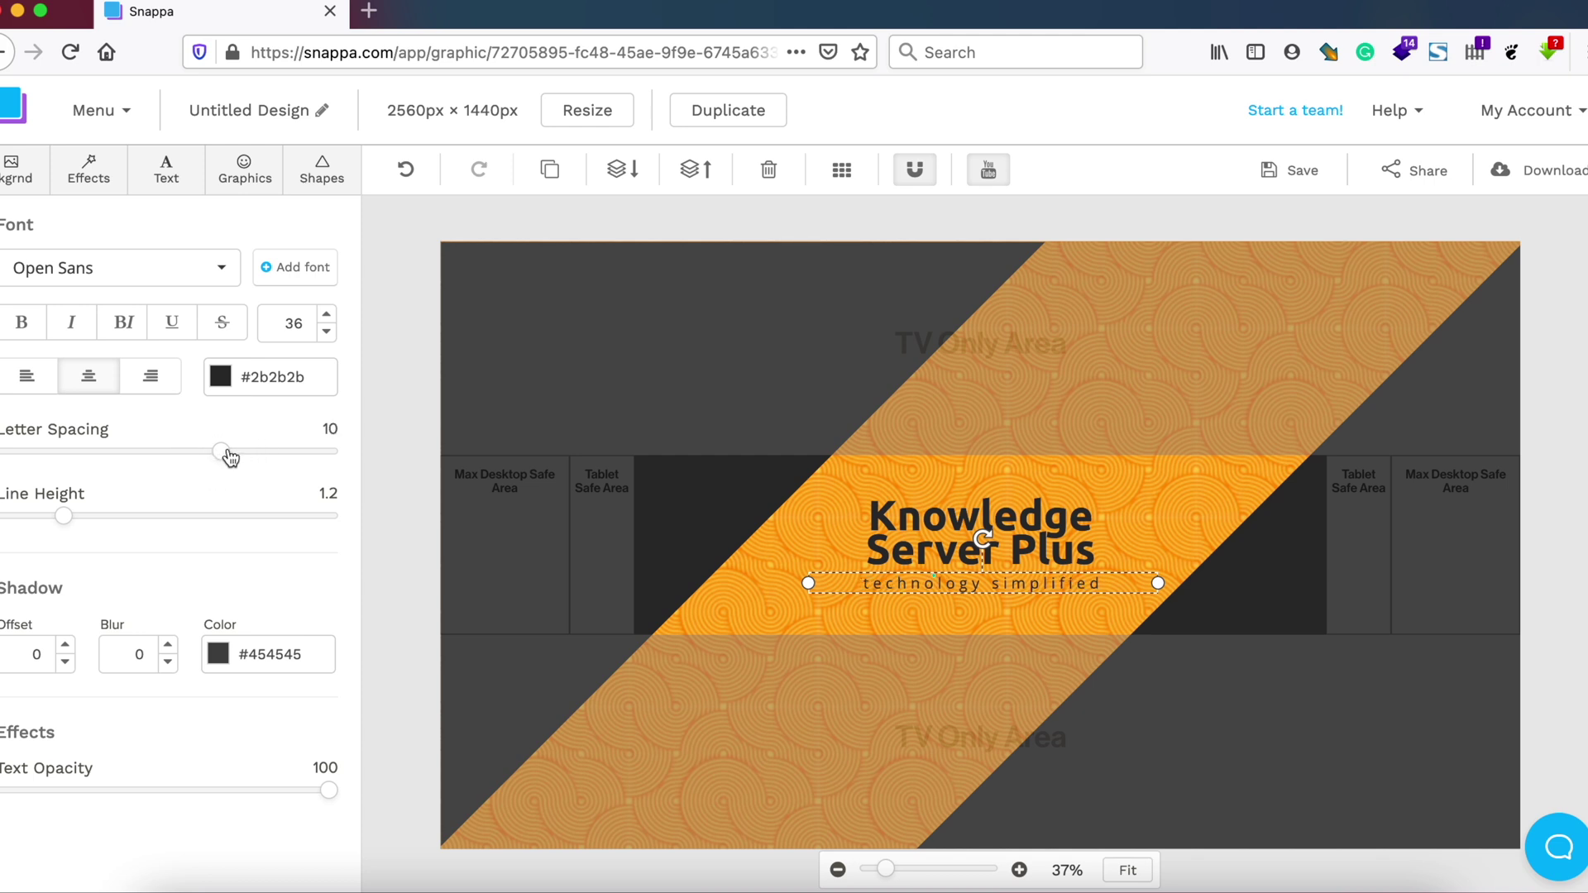
pyautogui.moveTo(231, 457); pyautogui.dragTo(132, 455)
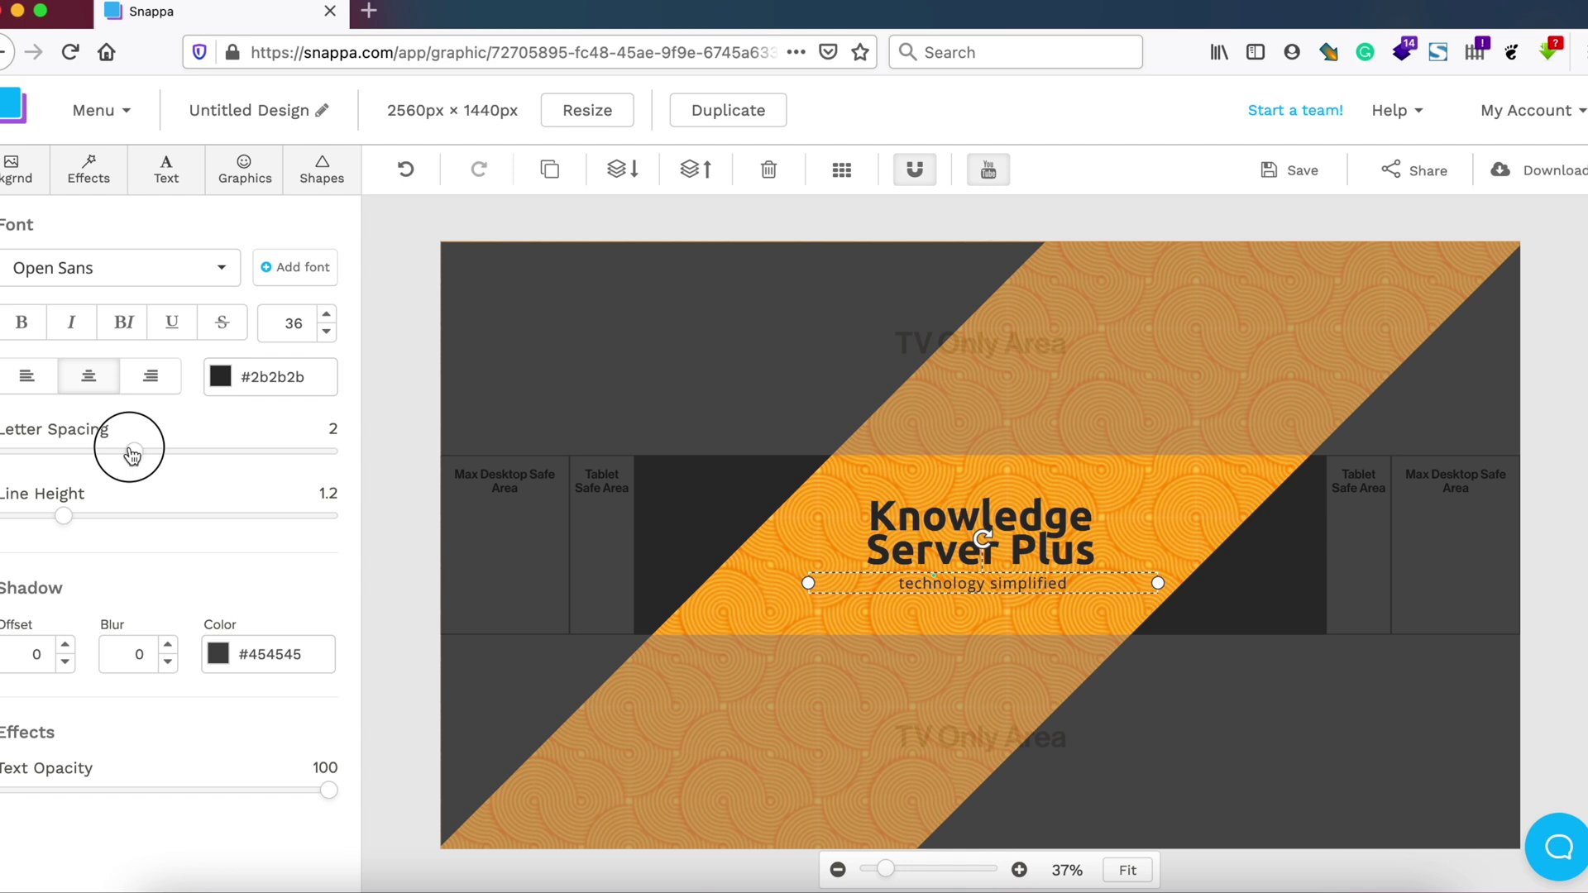
pyautogui.moveTo(133, 454); pyautogui.dragTo(134, 454)
pyautogui.click(386, 429)
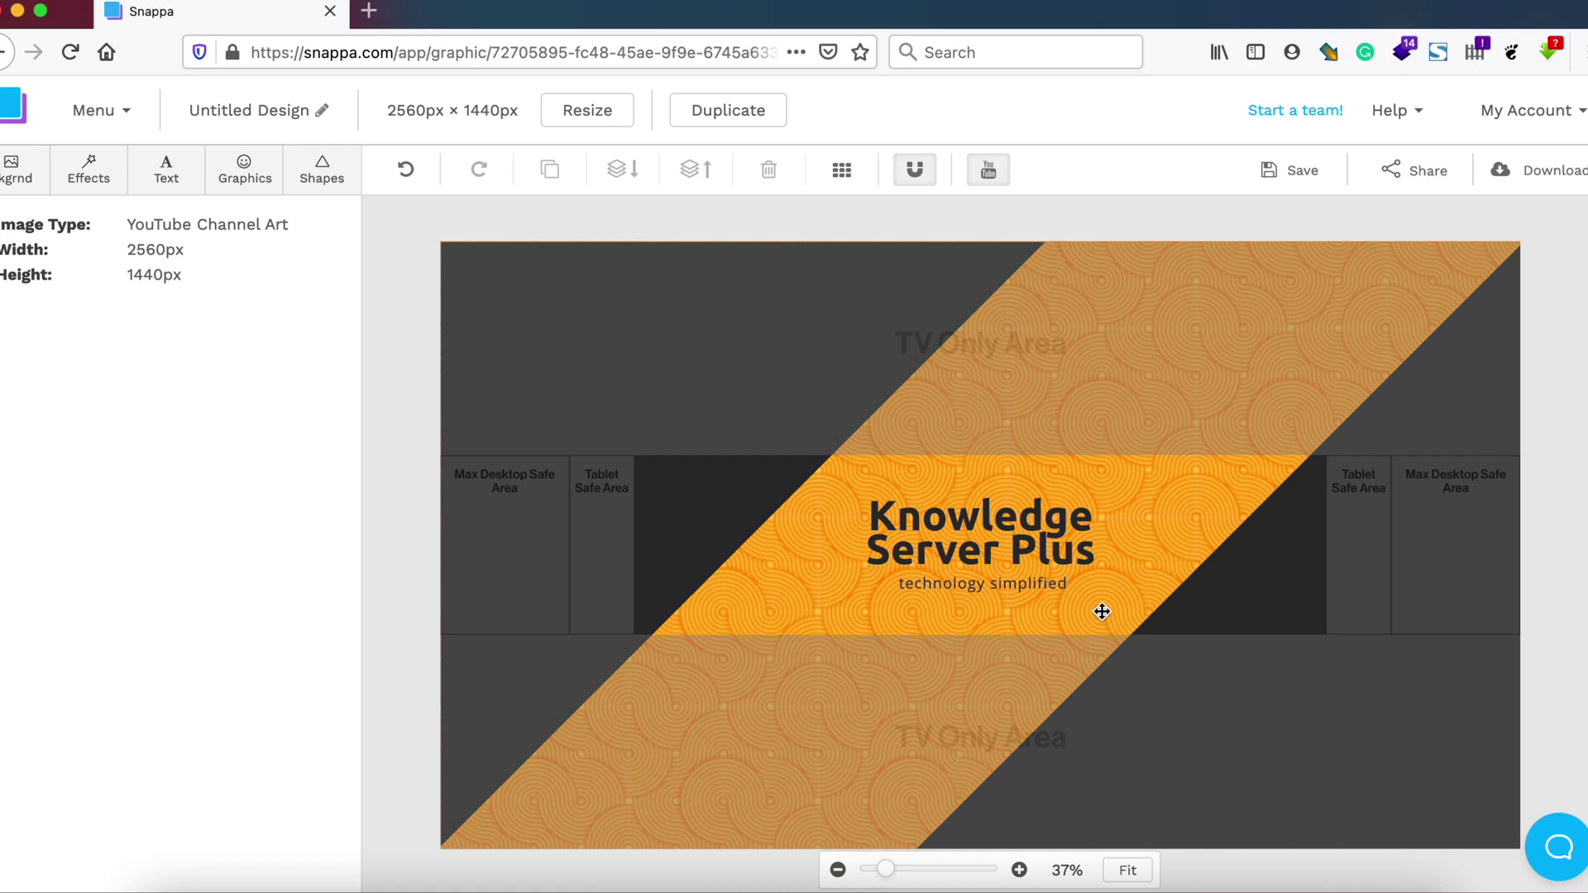
# Step: Move the tagline right so it ends beneath 'Plus', then check the title and triangles
pyautogui.click(979, 581)
pyautogui.moveTo(980, 581); pyautogui.dragTo(1005, 583)
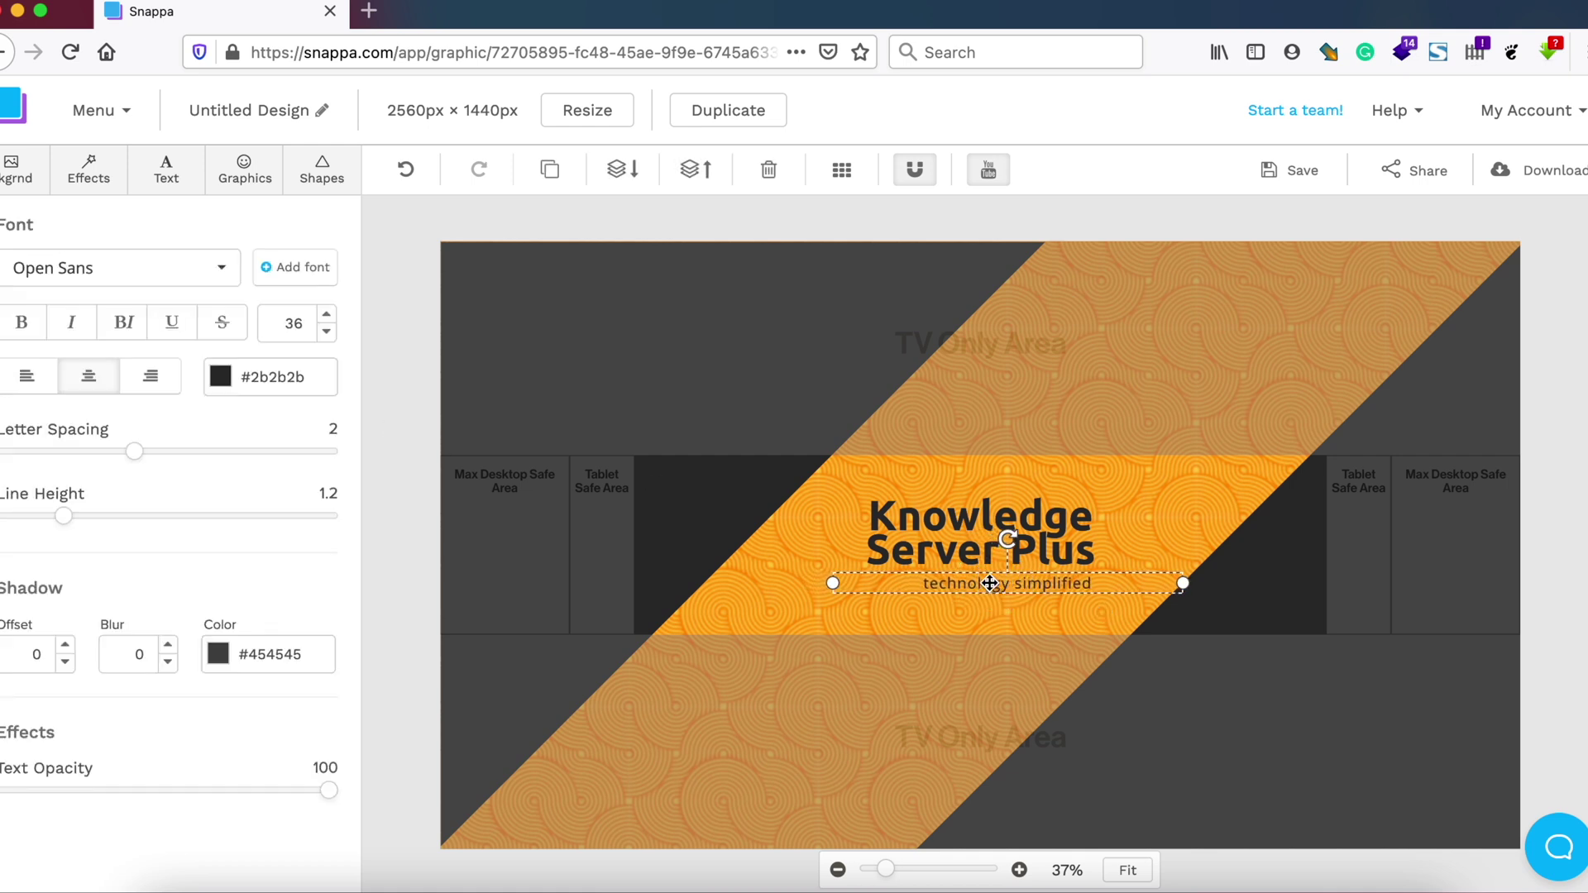
pyautogui.click(787, 581)
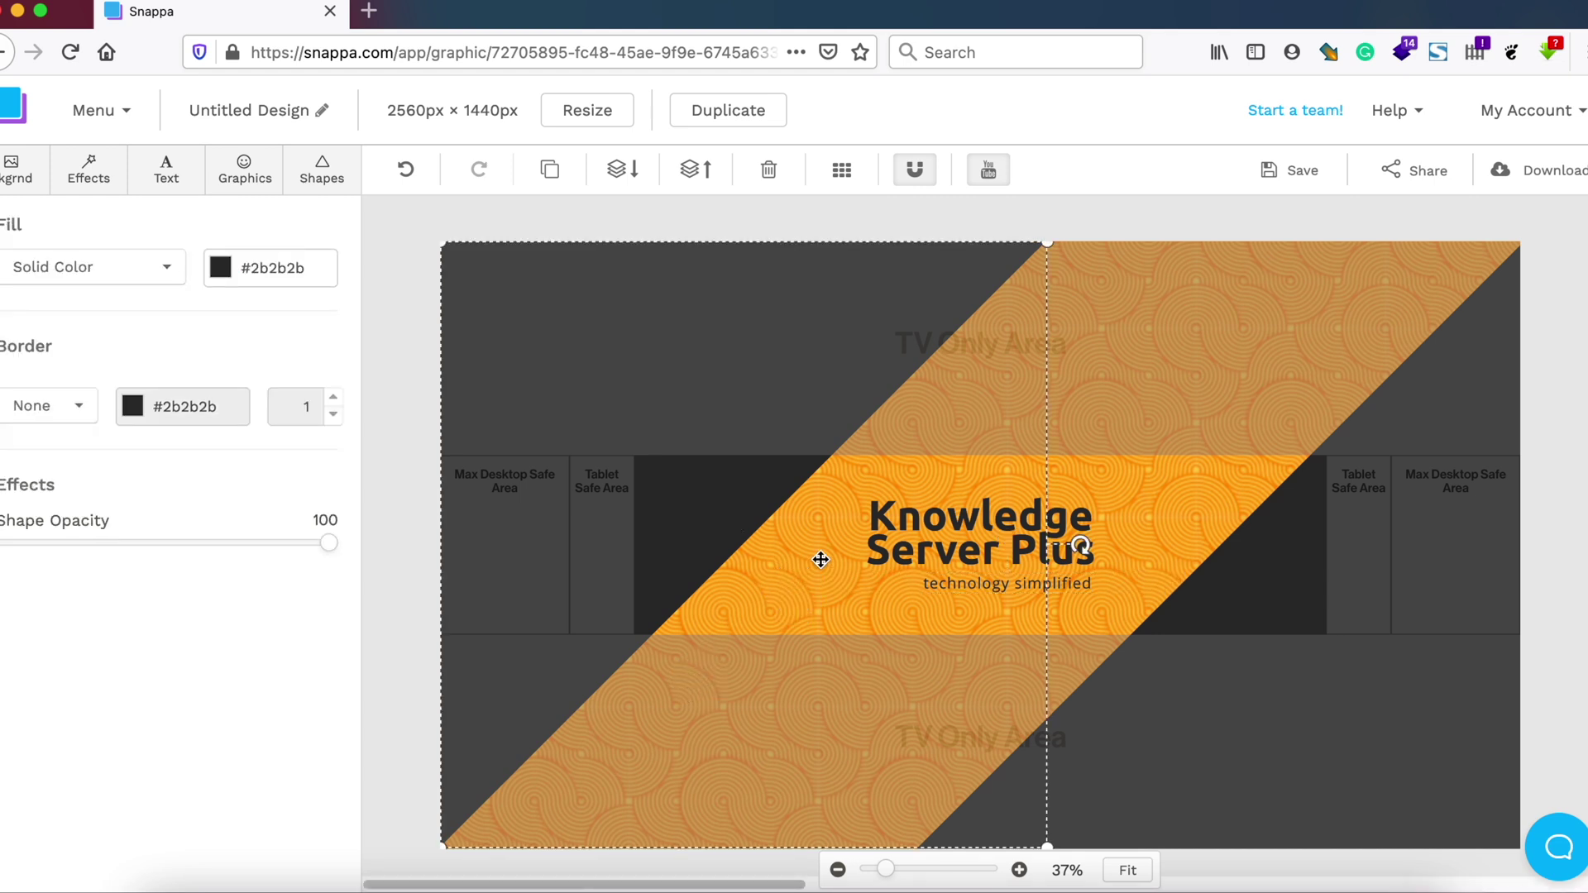
pyautogui.click(868, 496)
pyautogui.click(974, 388)
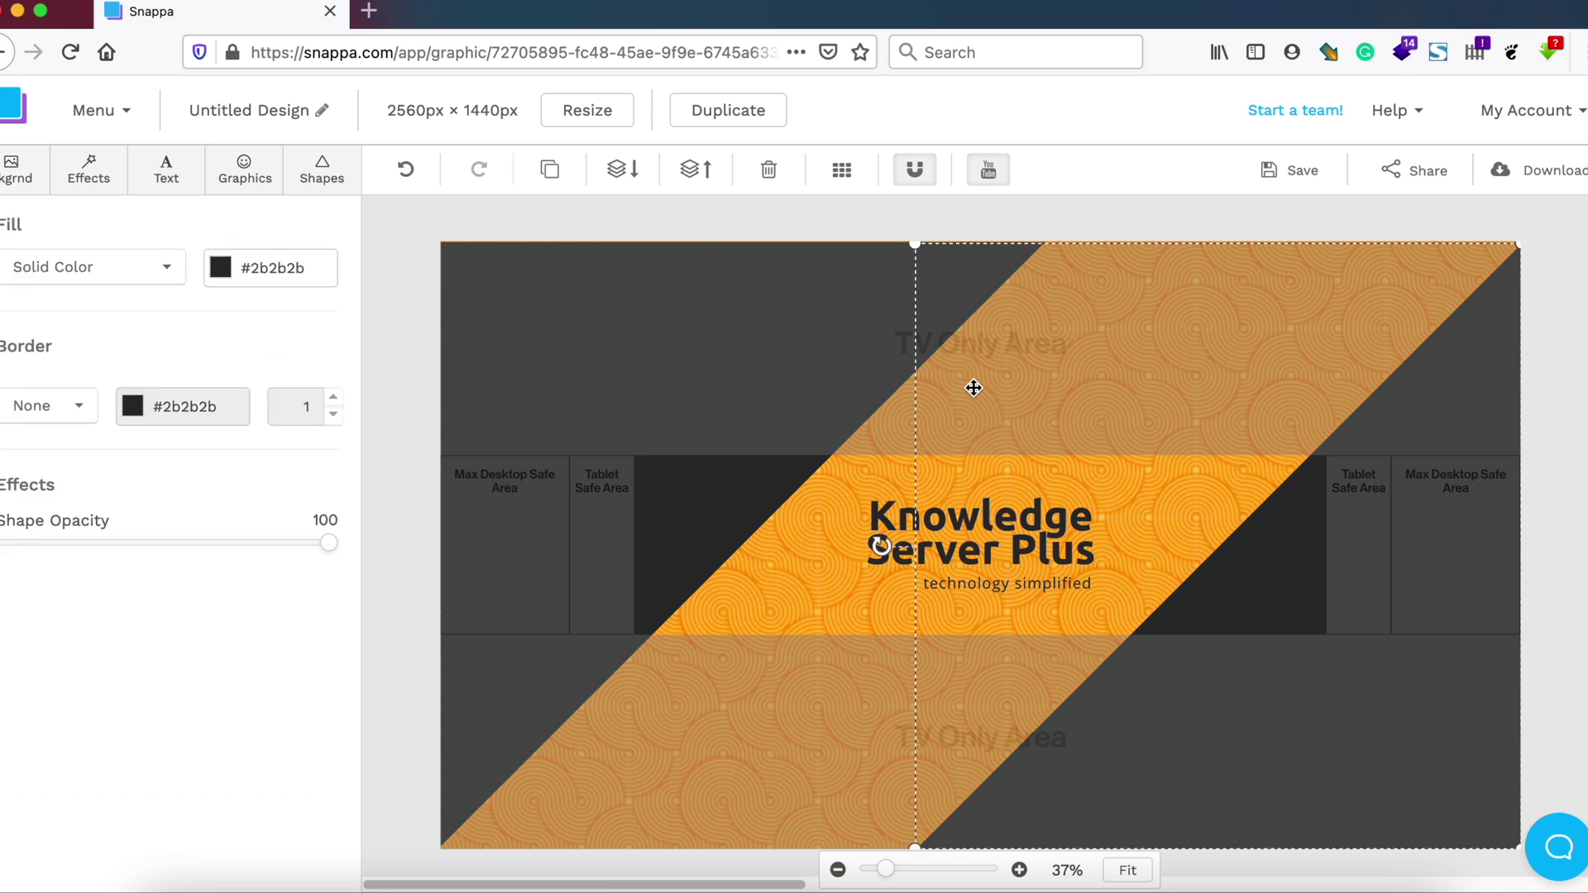
pyautogui.click(851, 476)
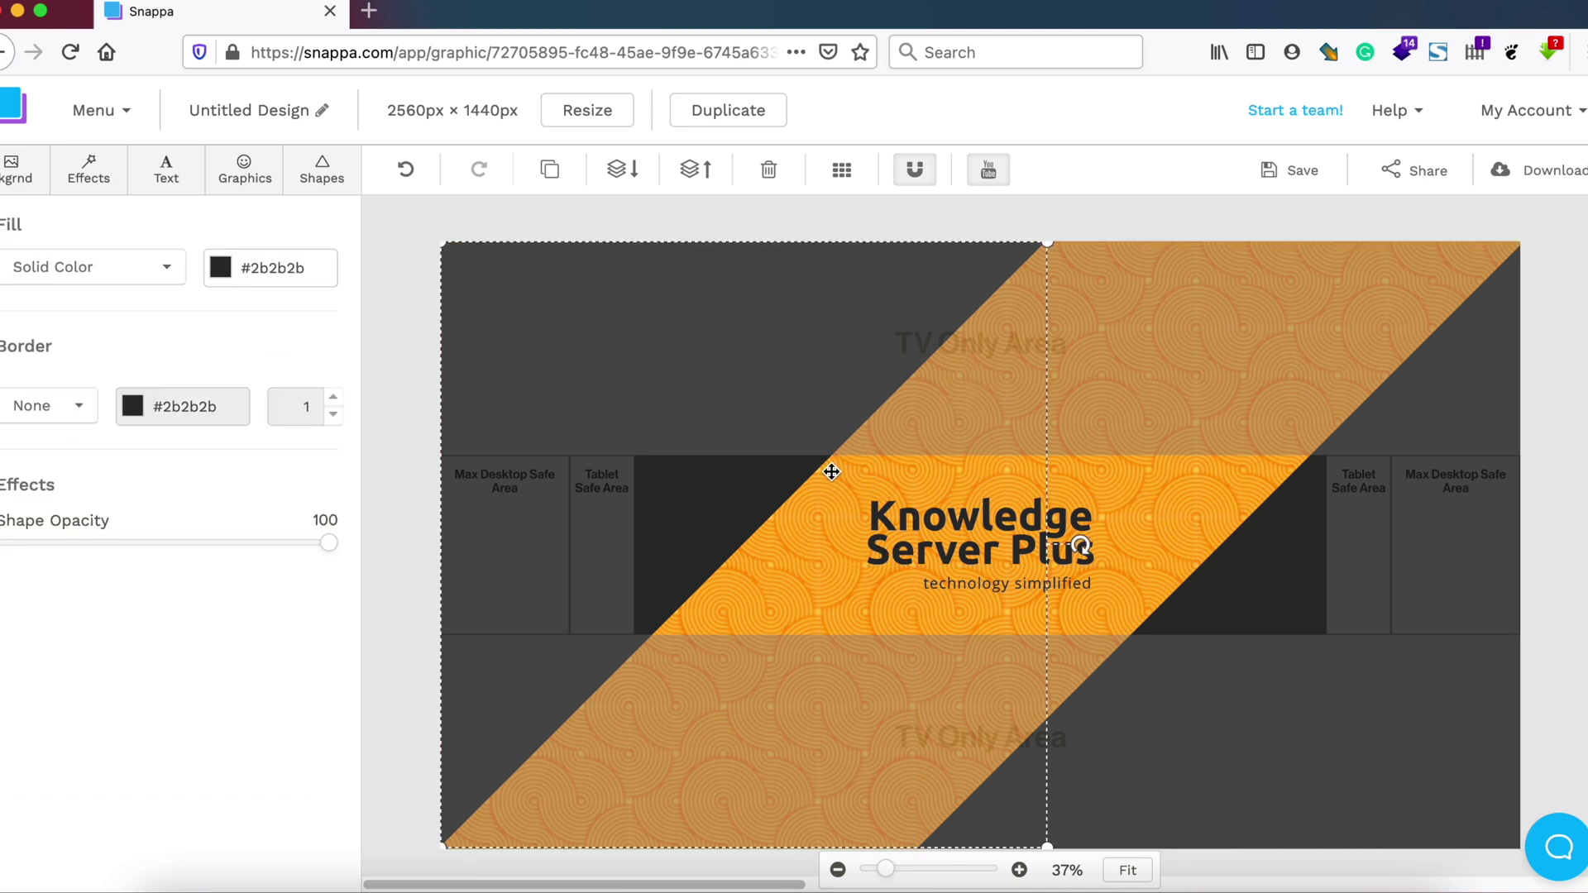
# Step: Make the background plain #f6bb42 orange and remove the swirl pattern
pyautogui.click(25, 183)
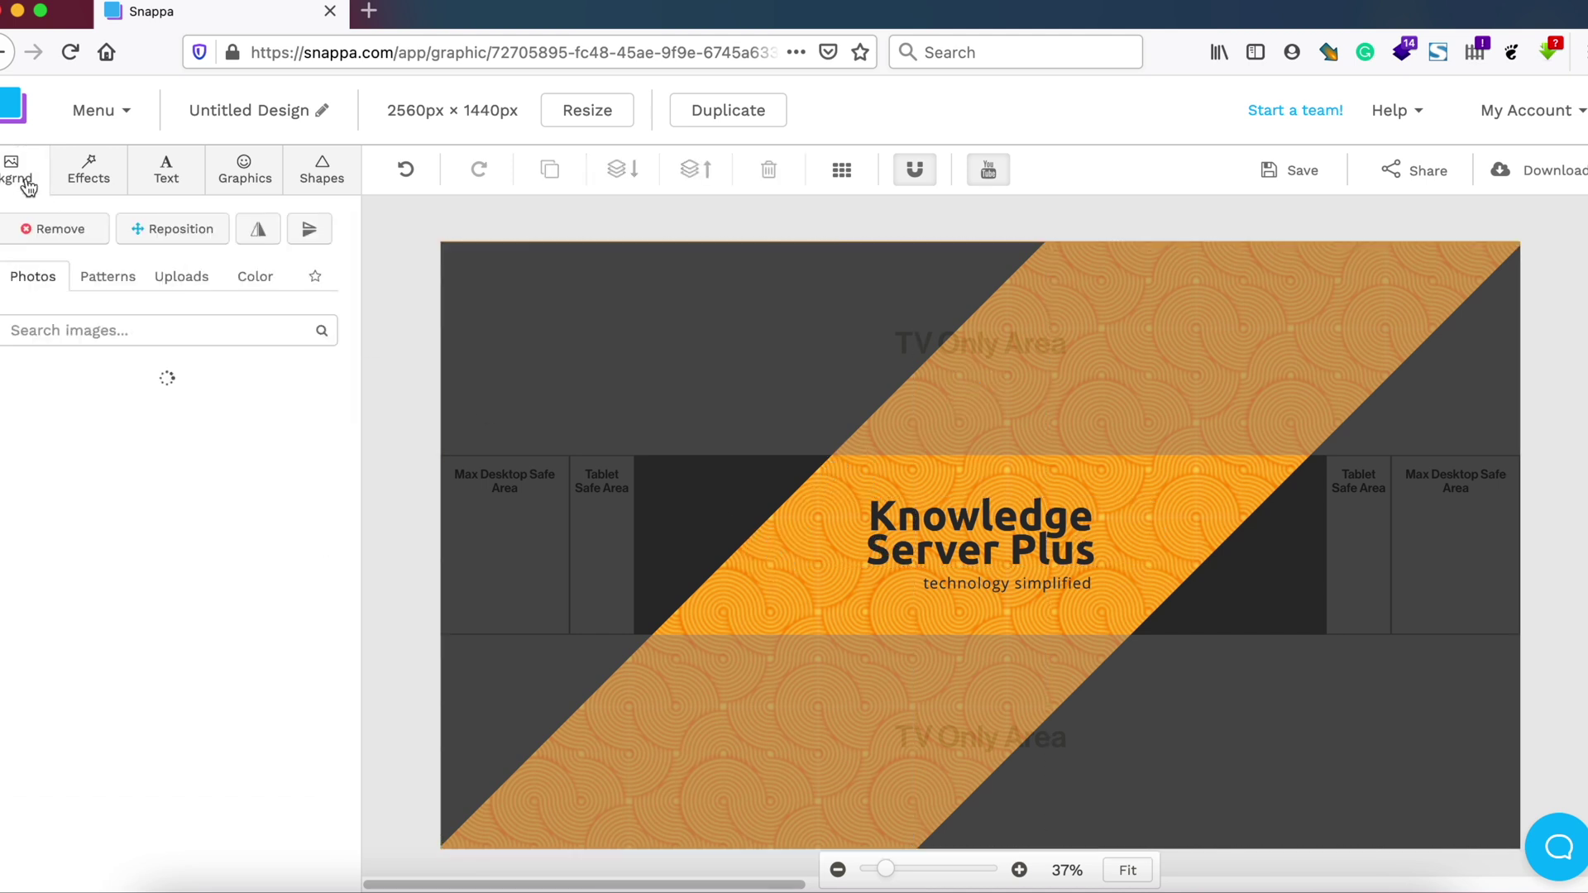
pyautogui.click(113, 283)
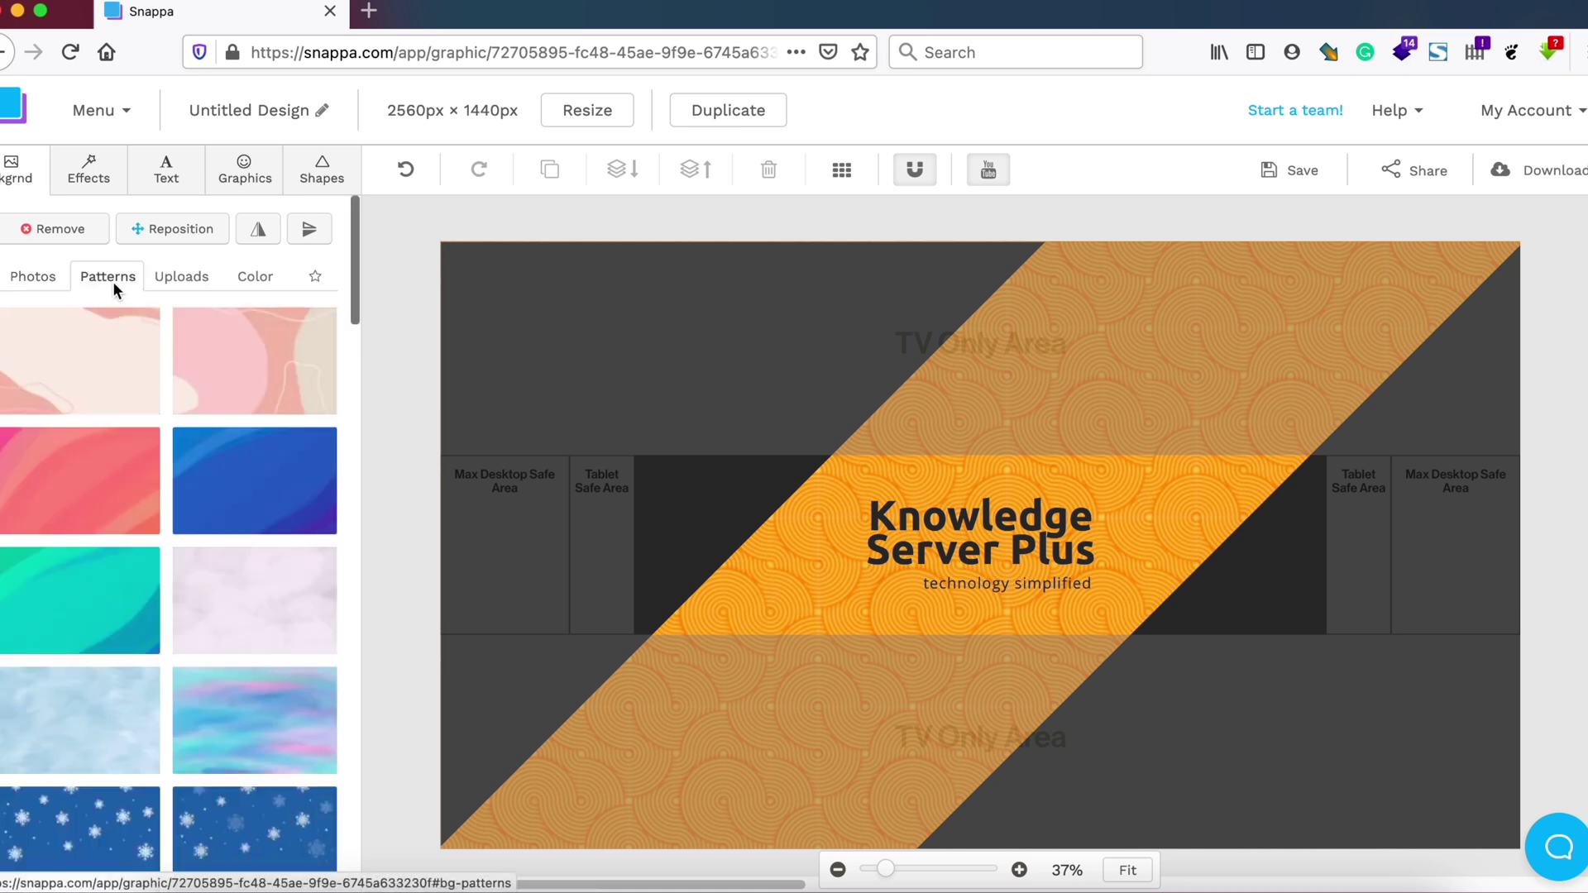
pyautogui.click(186, 279)
pyautogui.click(241, 281)
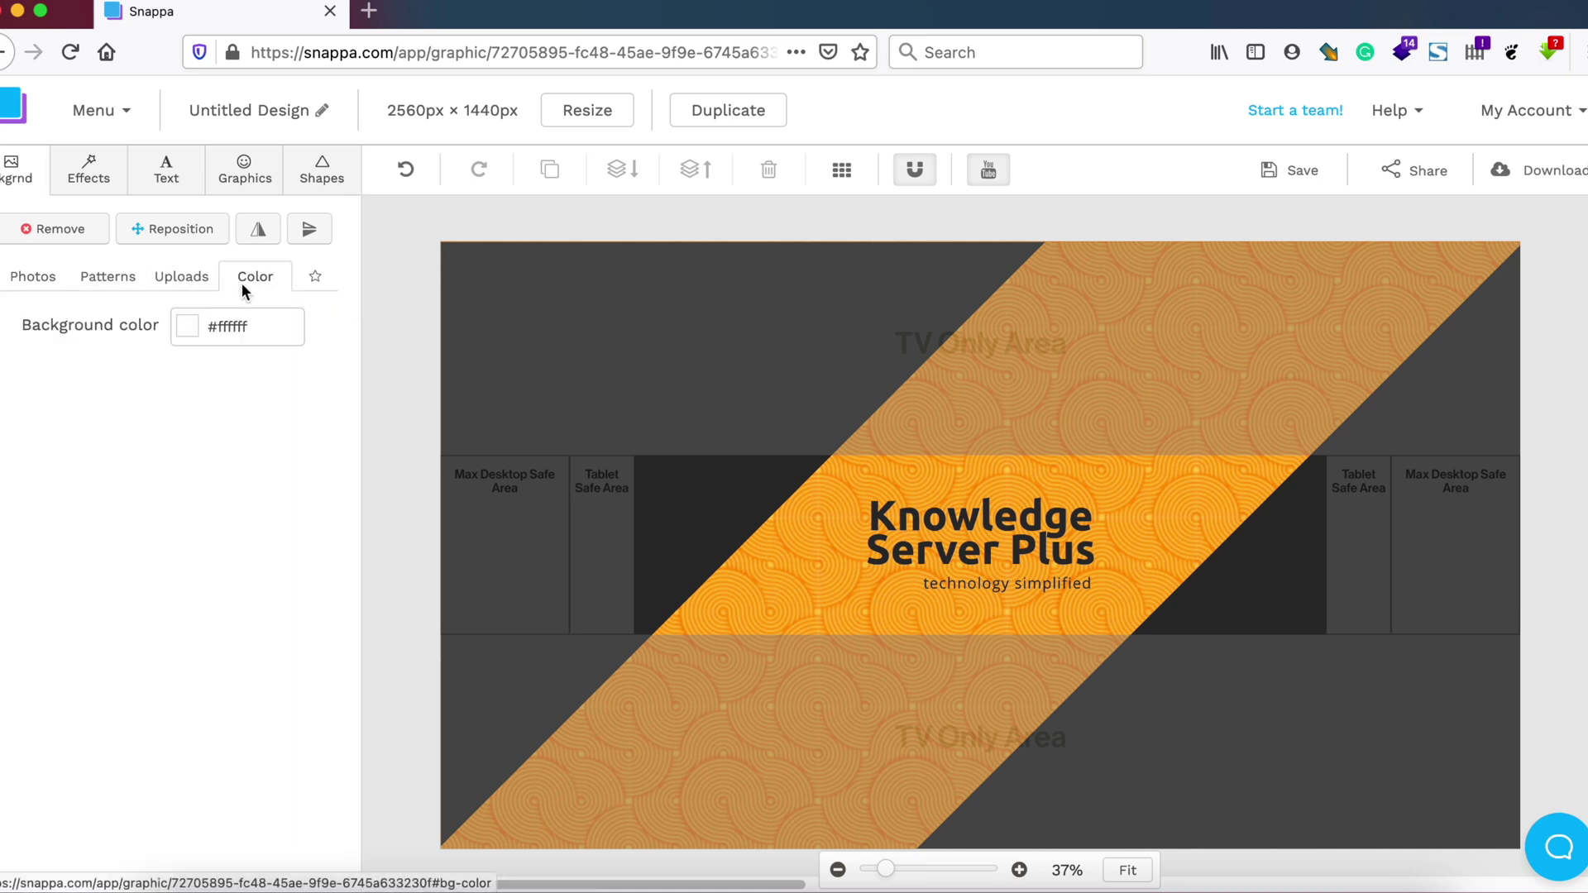
pyautogui.click(103, 281)
pyautogui.click(253, 278)
pyautogui.click(190, 330)
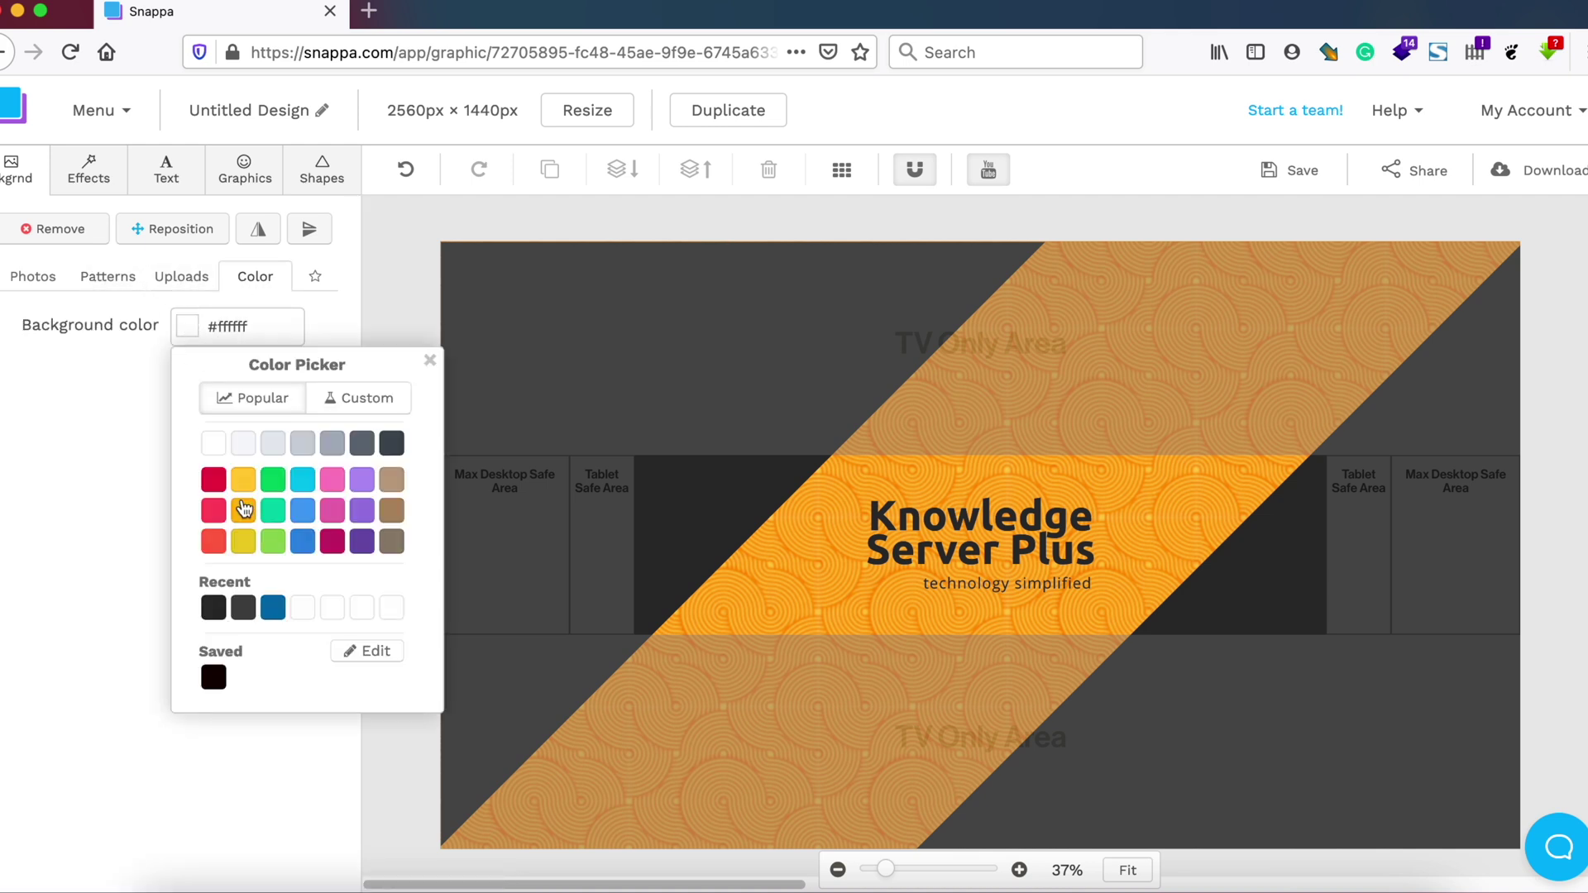
pyautogui.click(243, 509)
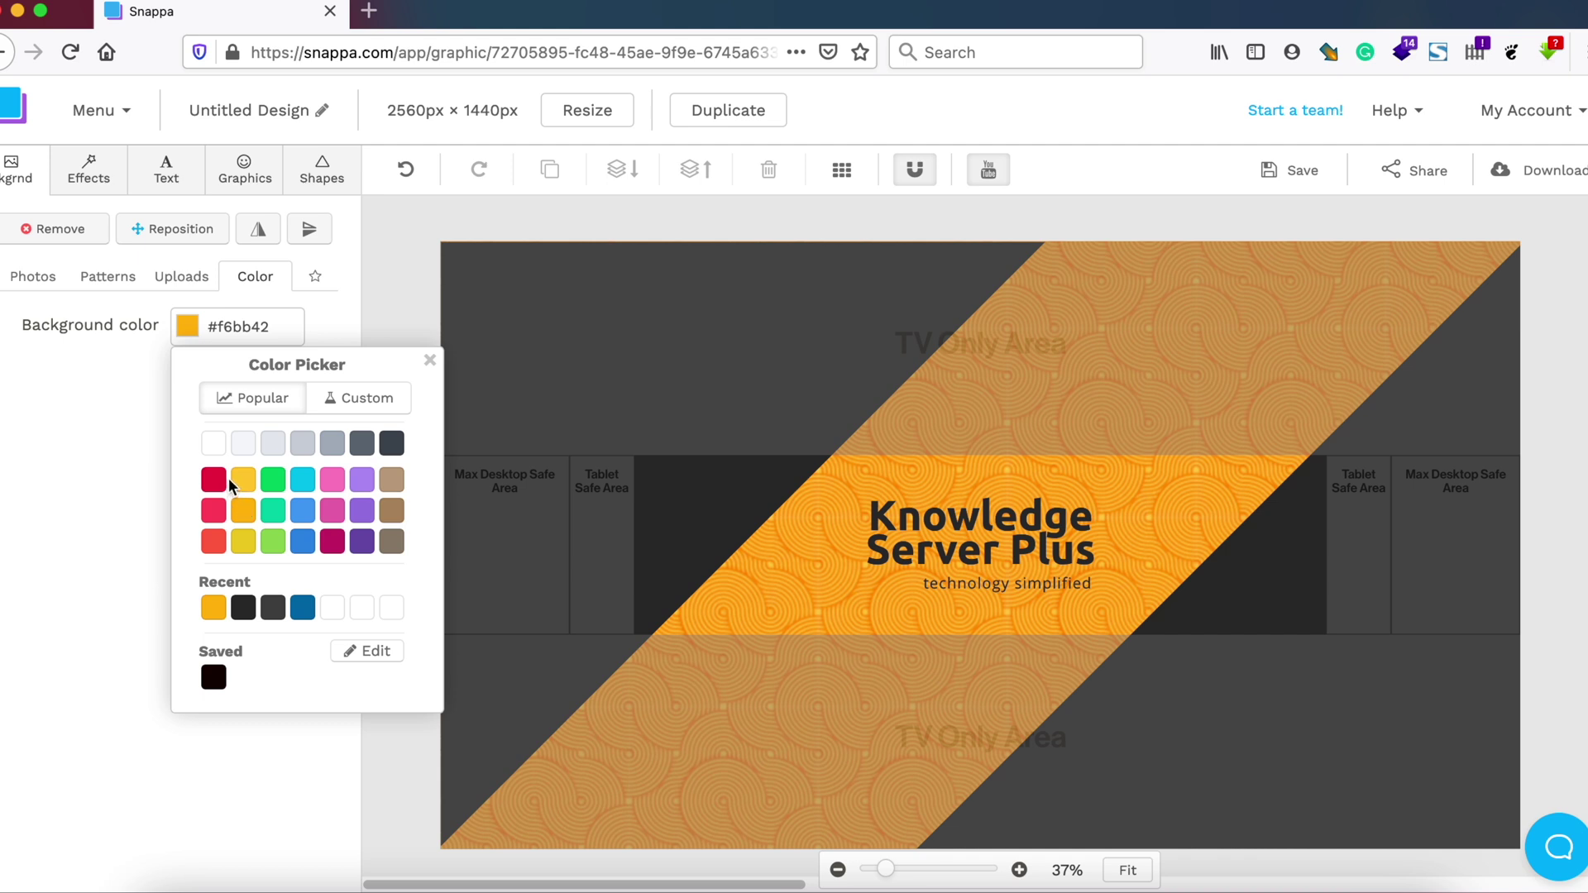
pyautogui.click(58, 229)
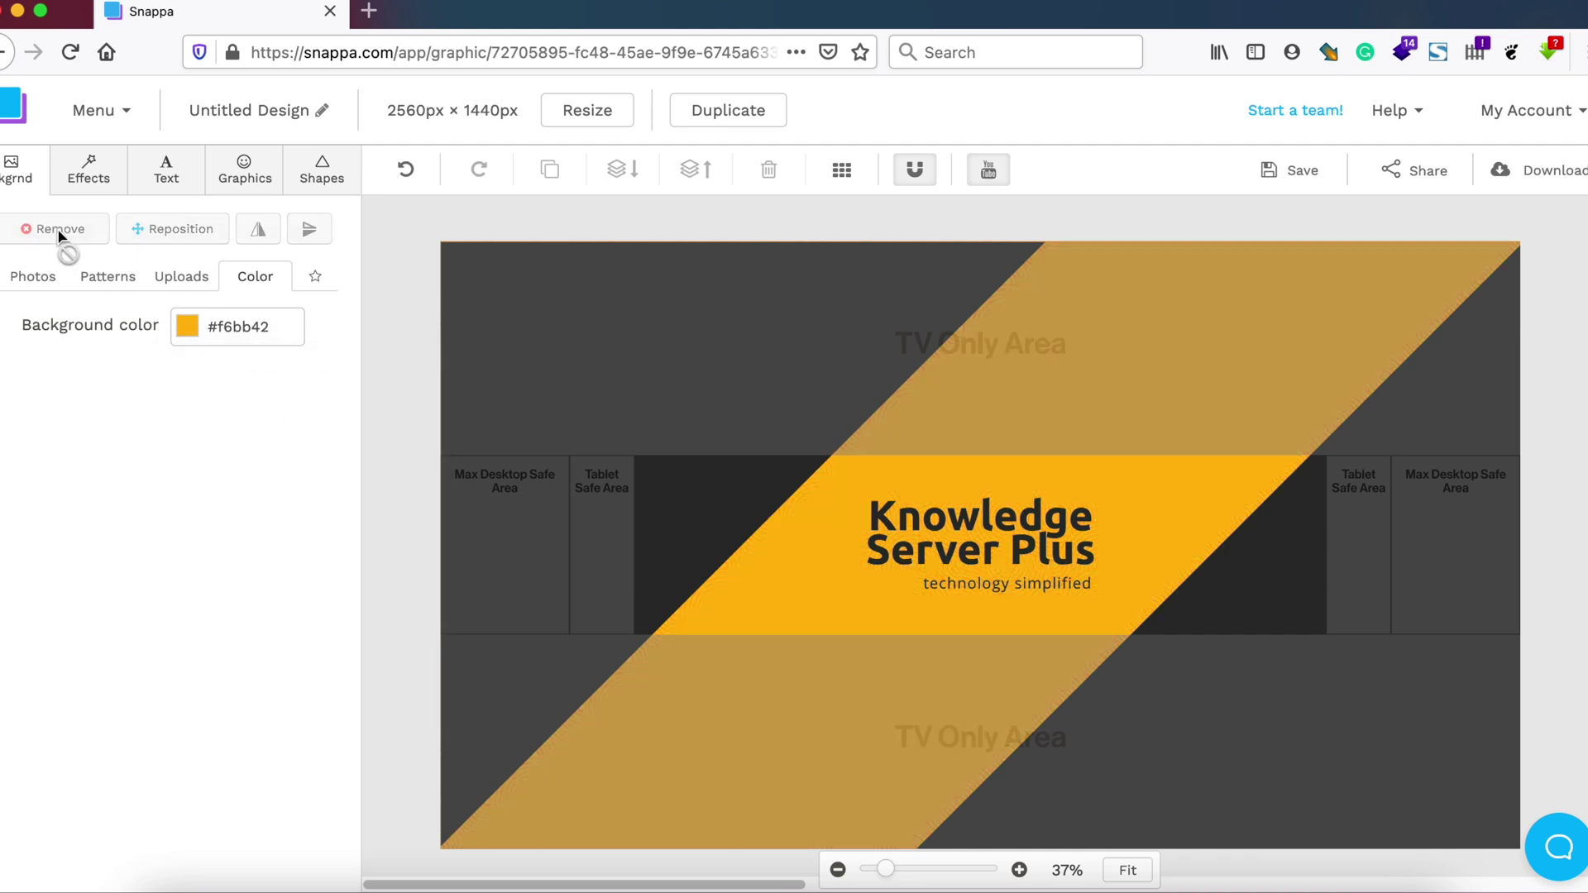
# Step: Search the icon library for 'light bulb' and shift the tagline left under the title
pyautogui.click(243, 173)
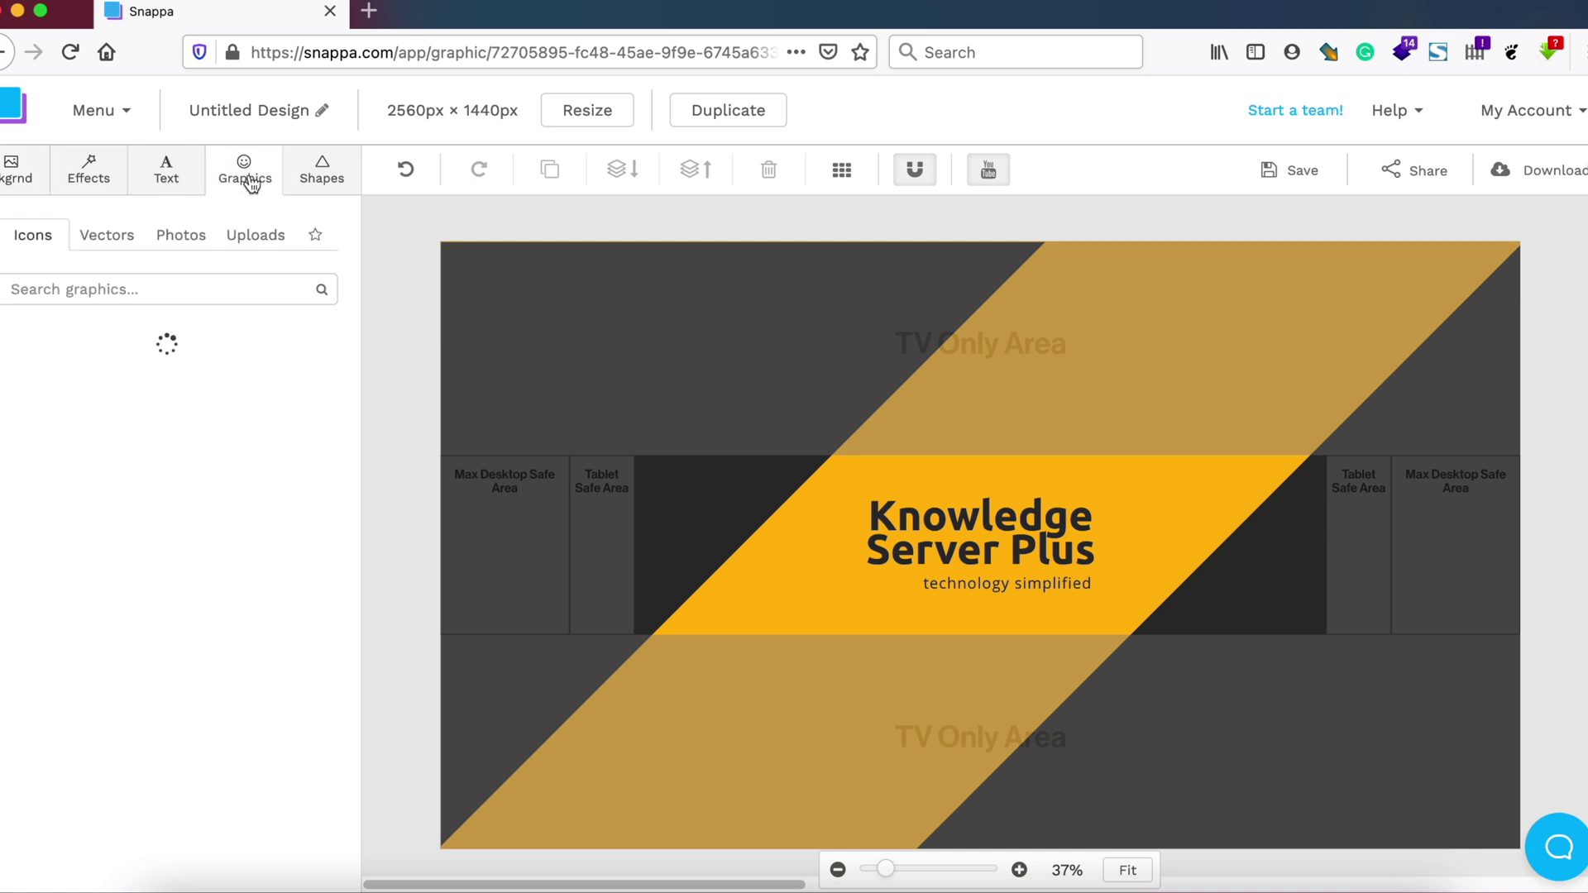
pyautogui.click(60, 285)
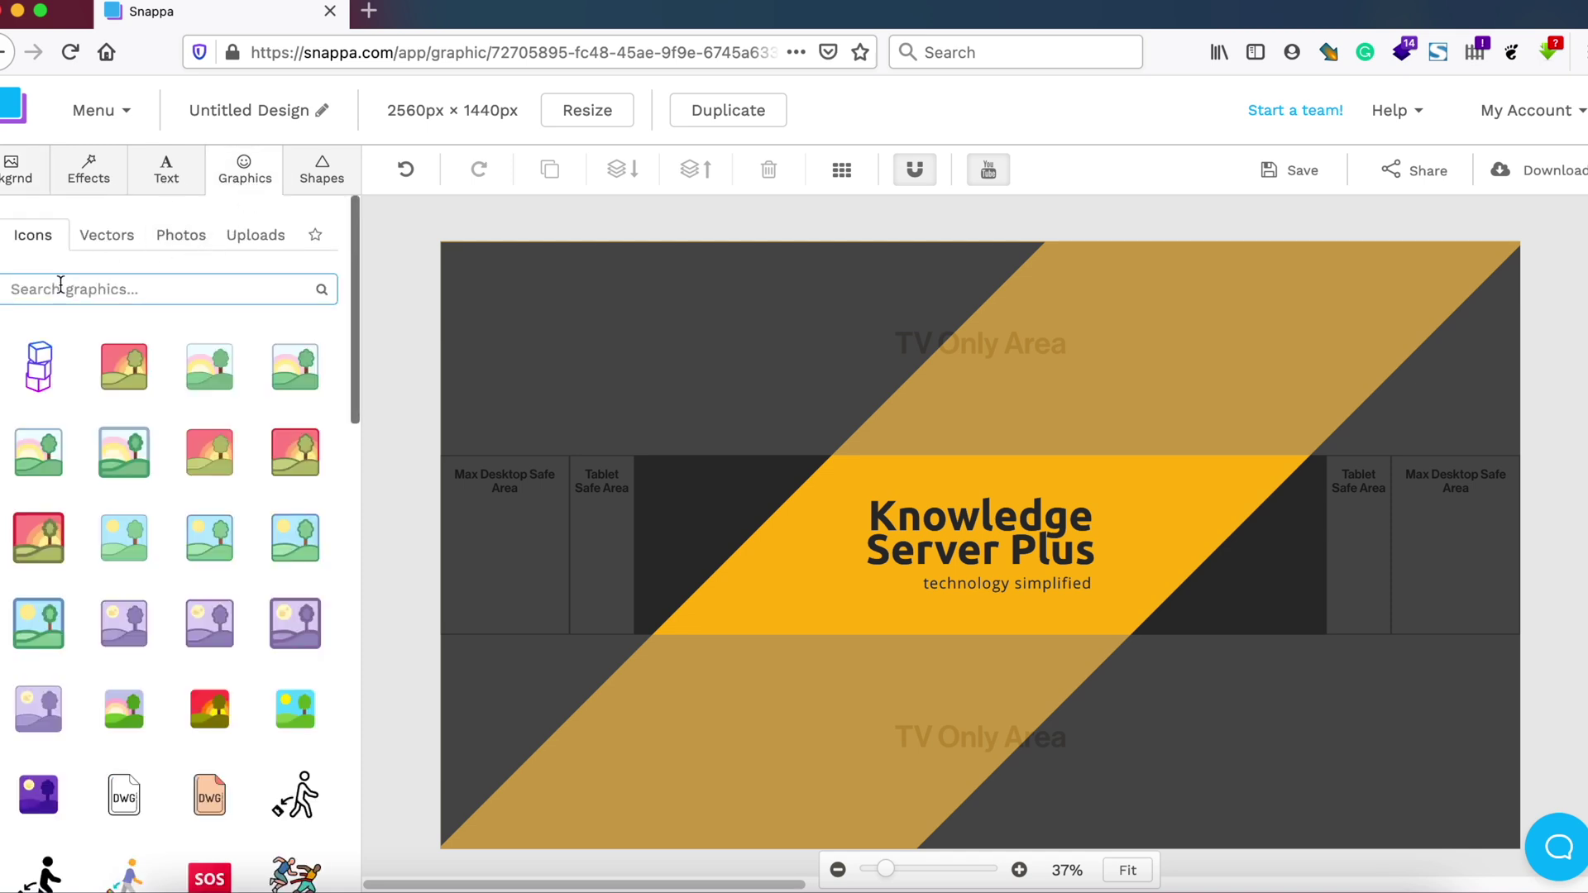
pyautogui.write('light bulb')
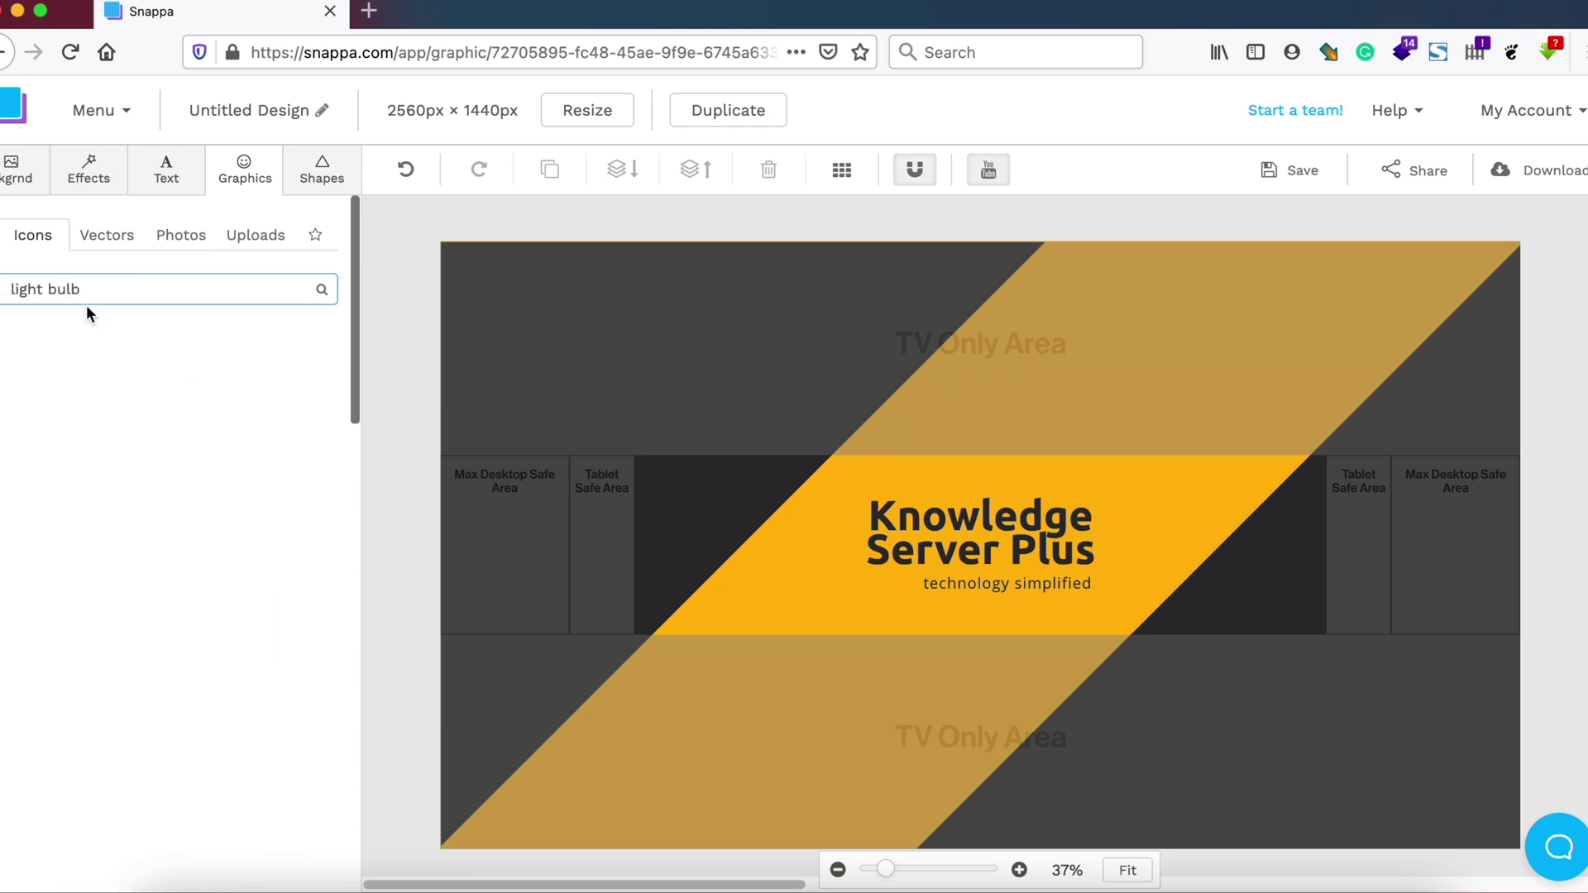
pyautogui.scroll(-8, 155, 450)
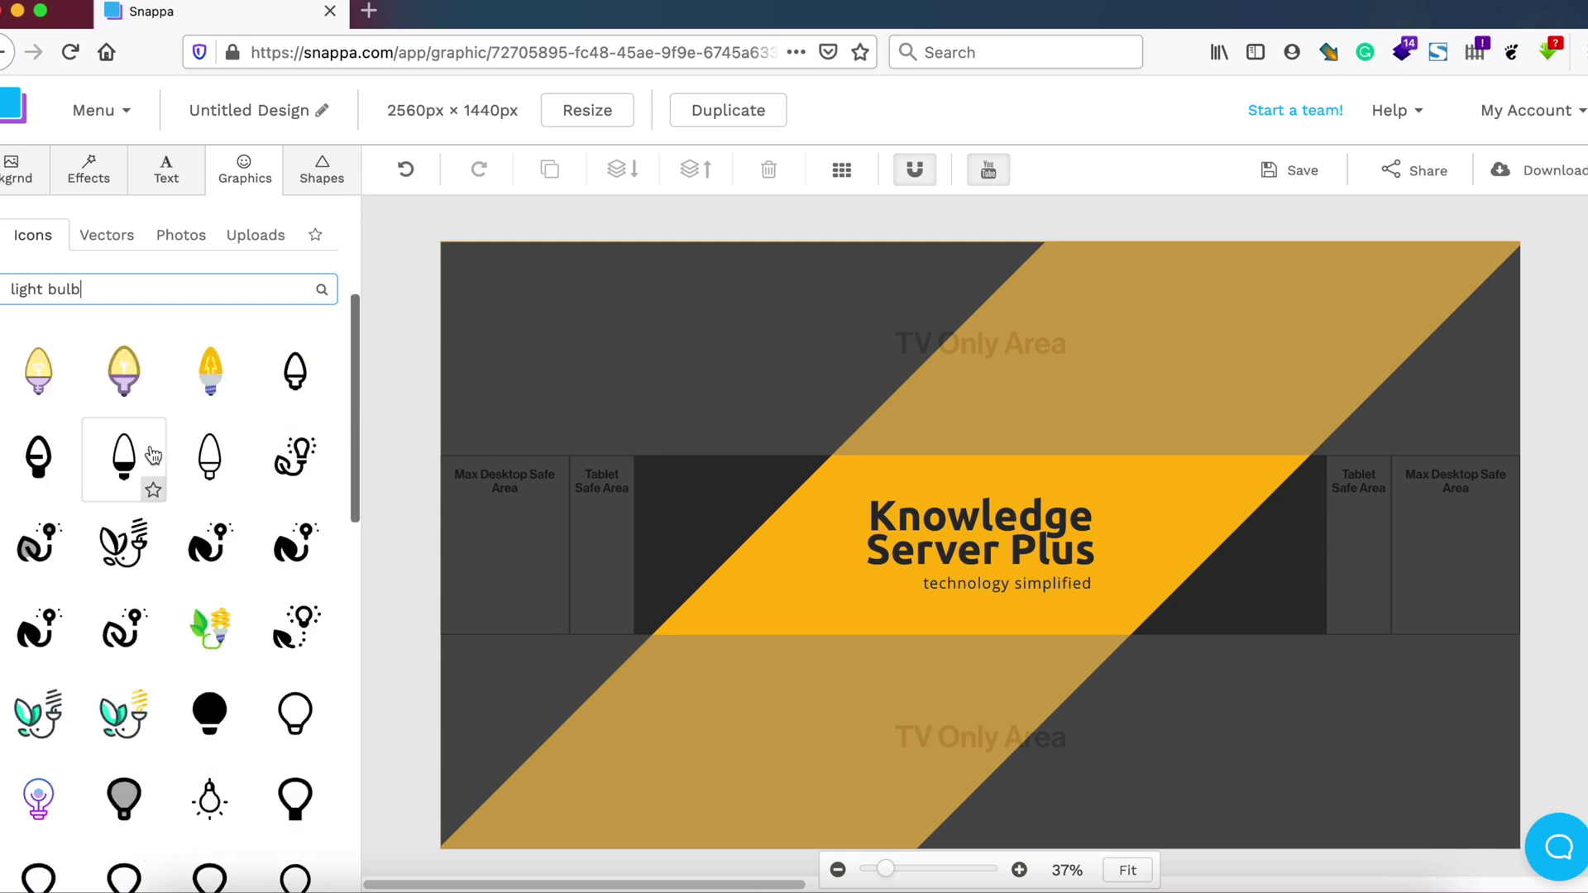
pyautogui.scroll(-10, 156, 451)
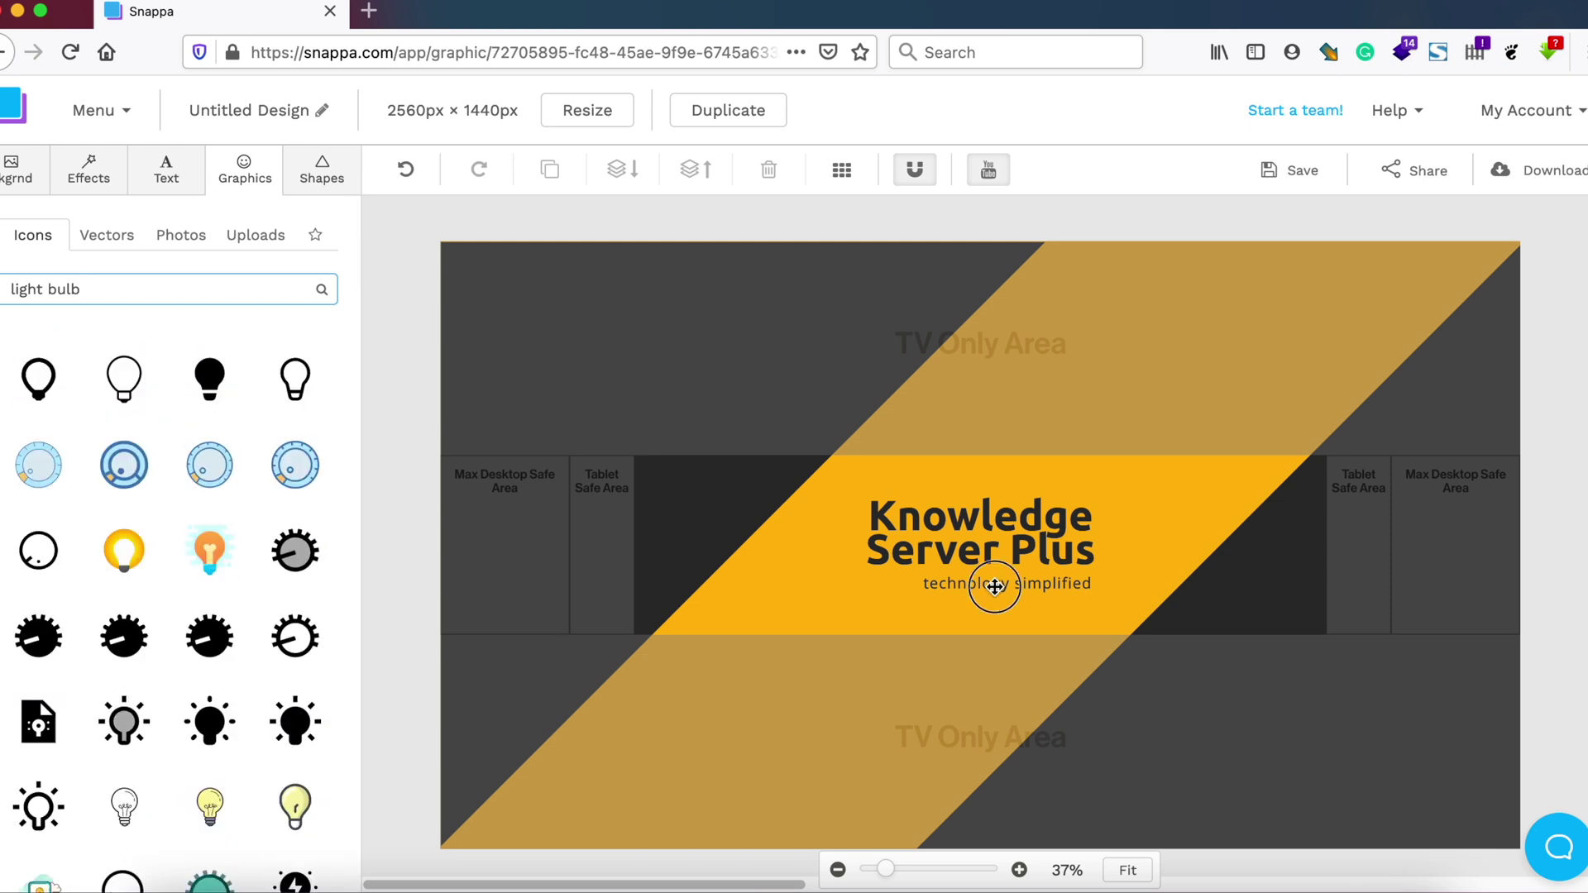
pyautogui.moveTo(993, 585); pyautogui.dragTo(969, 584)
# Step: Centre the tagline under the title using the alignment grid, then hide the grid
pyautogui.click(857, 175)
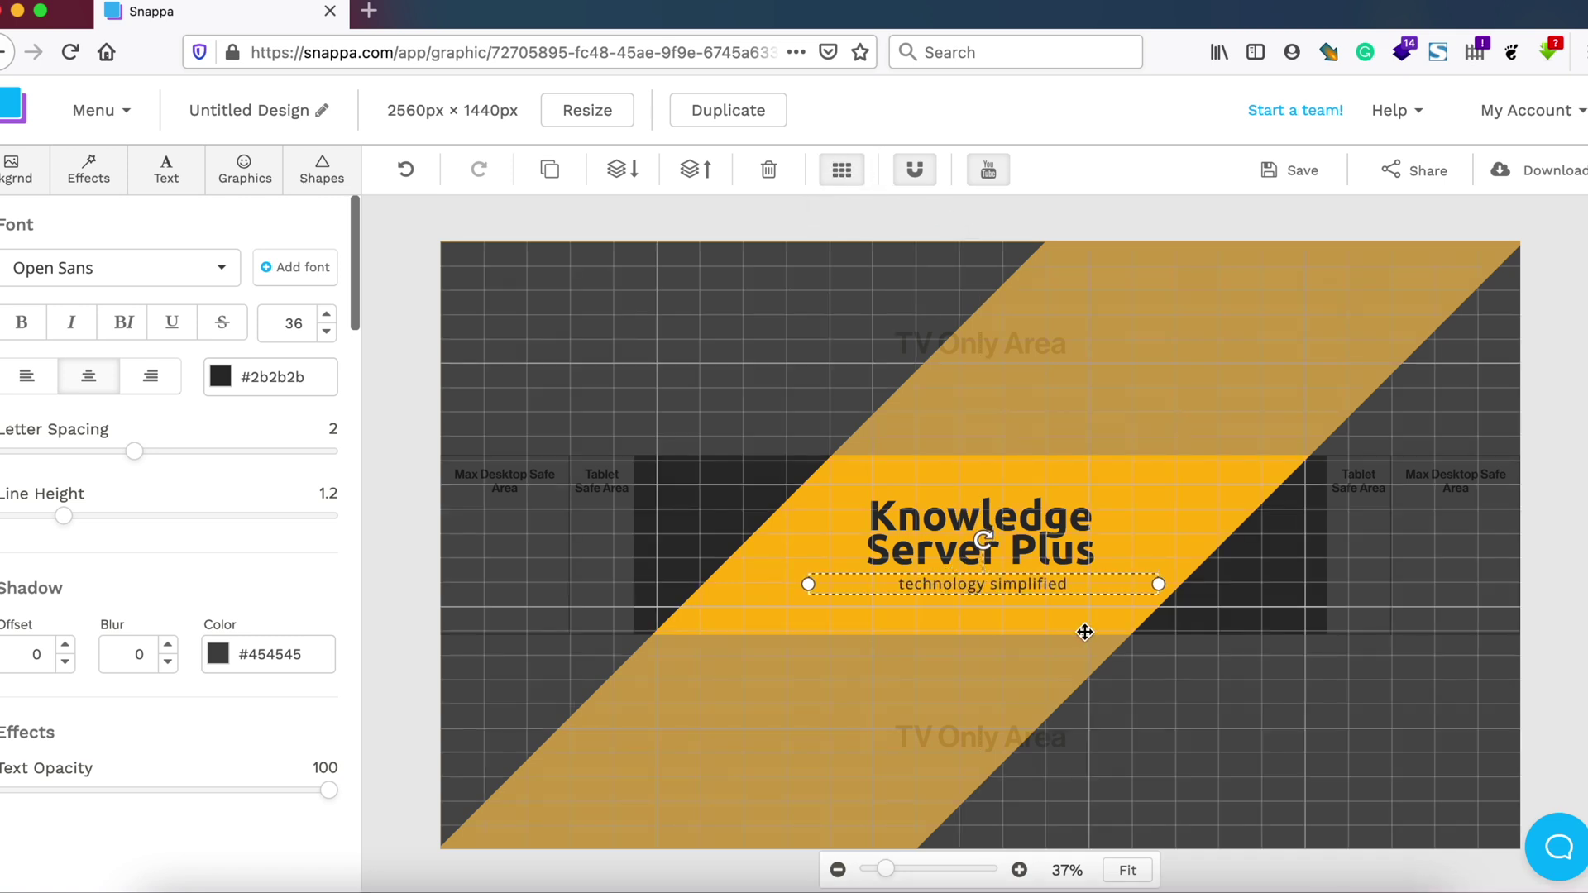
pyautogui.moveTo(973, 587); pyautogui.dragTo(969, 582)
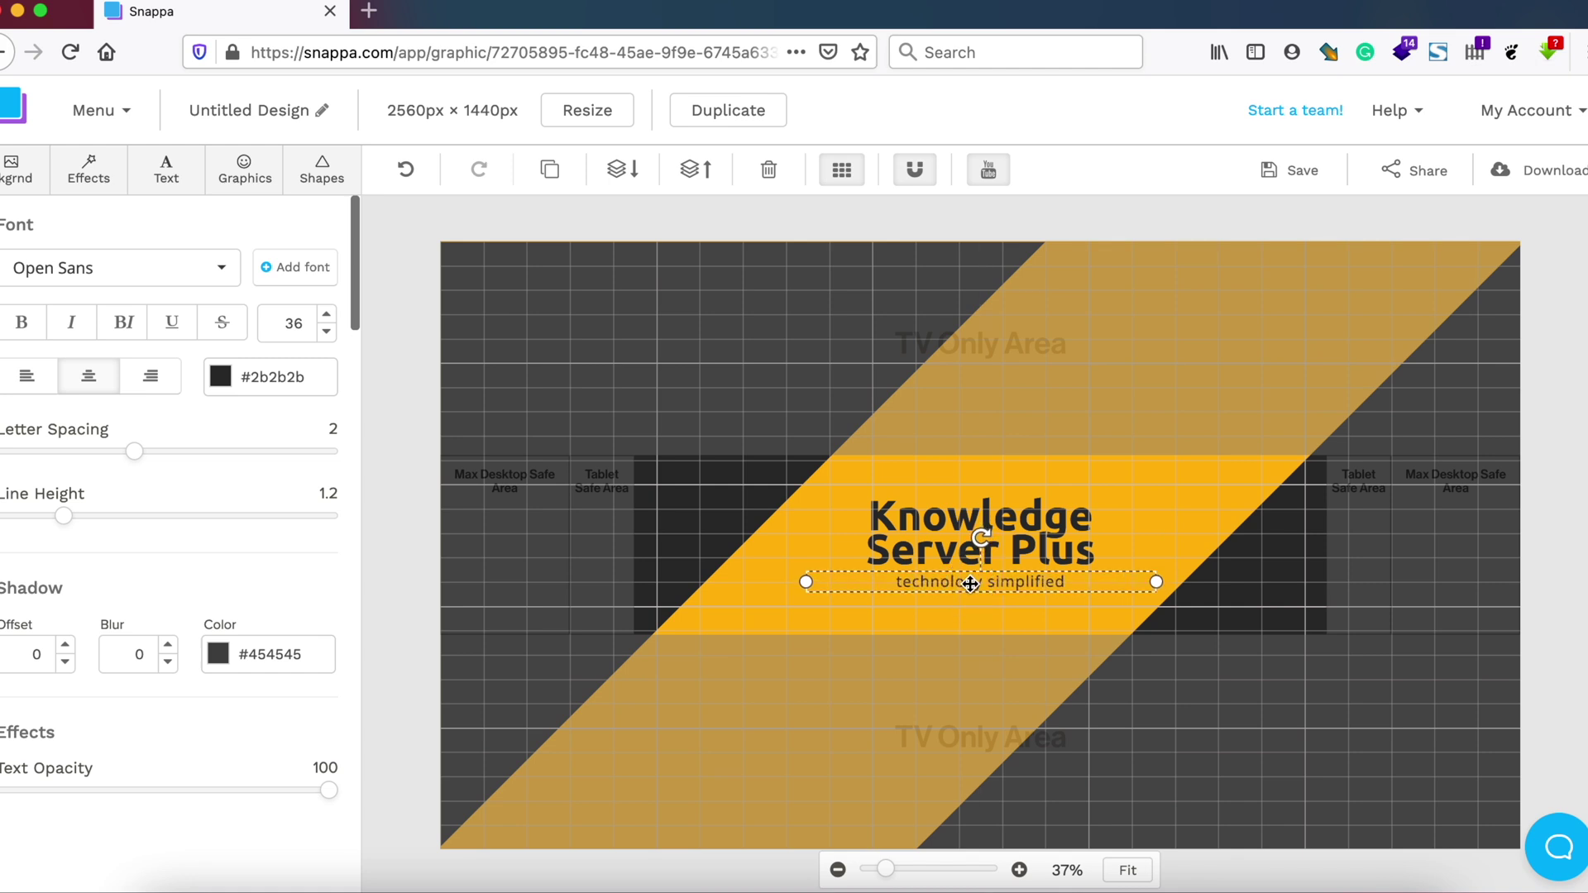
pyautogui.click(834, 527)
pyautogui.click(843, 173)
pyautogui.click(861, 227)
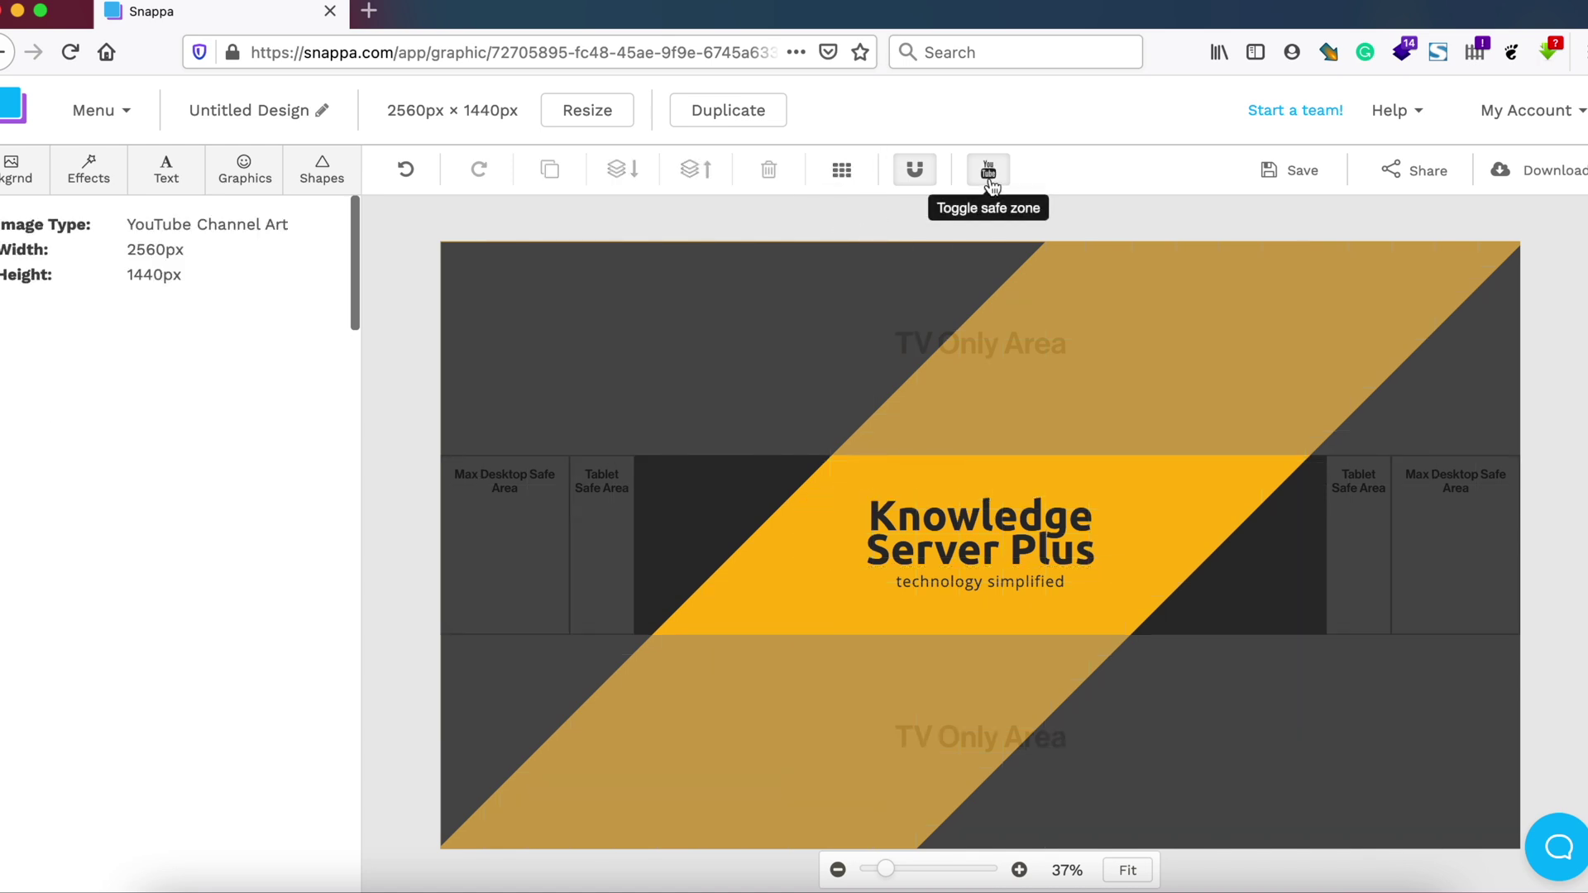
# Step: Toggle the YouTube safe-zone guides to preview, leaving them on, and bring up the shapes library
pyautogui.click(989, 173)
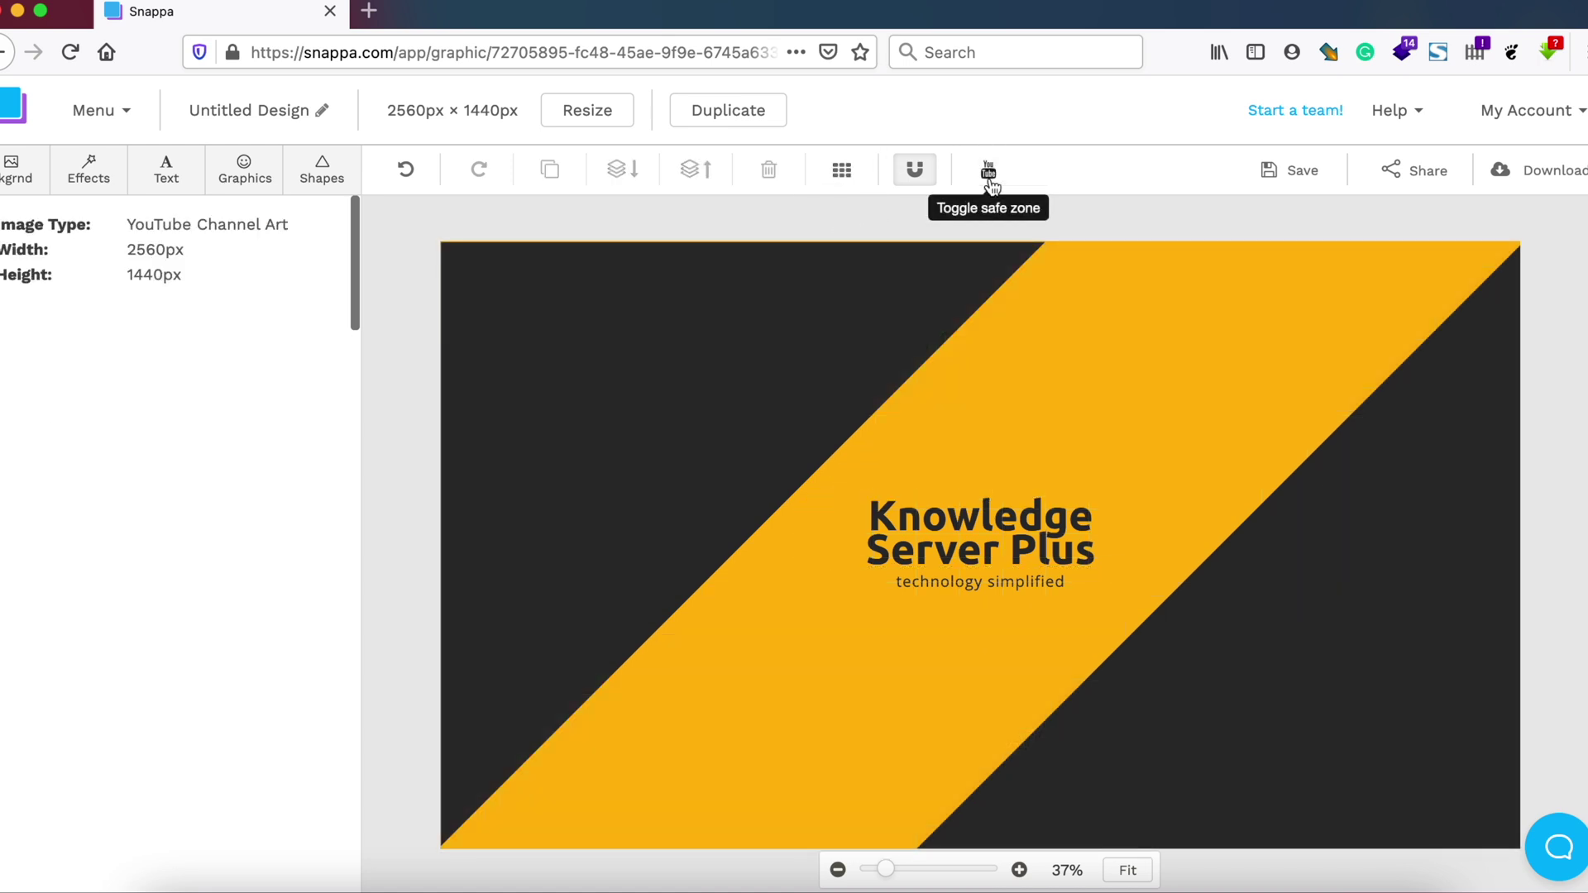
pyautogui.click(989, 172)
pyautogui.click(989, 172)
pyautogui.click(989, 172)
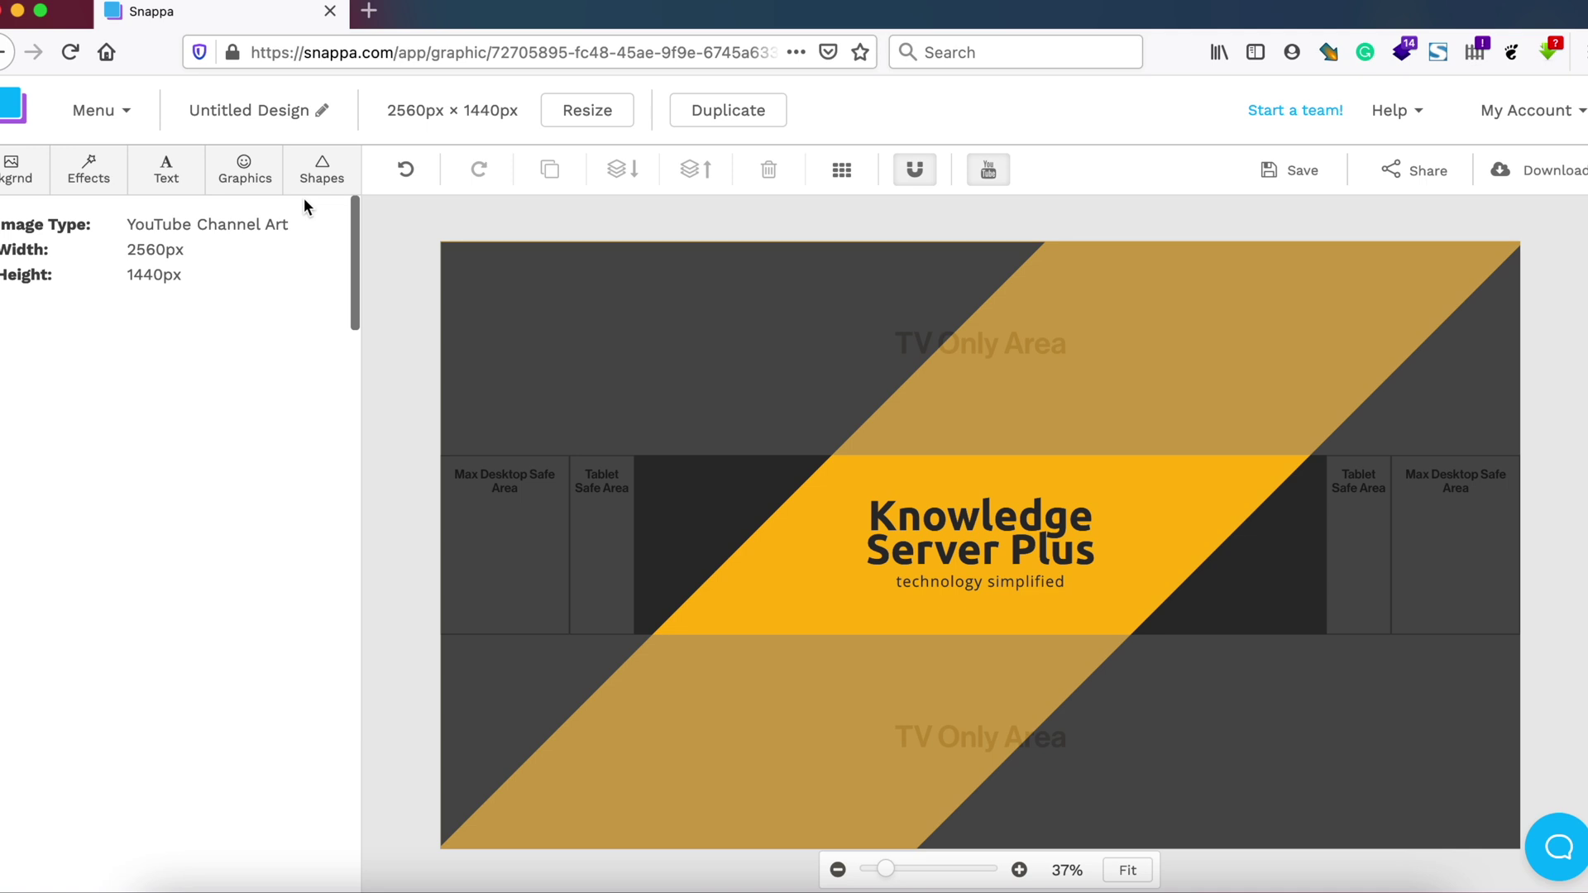
pyautogui.click(321, 176)
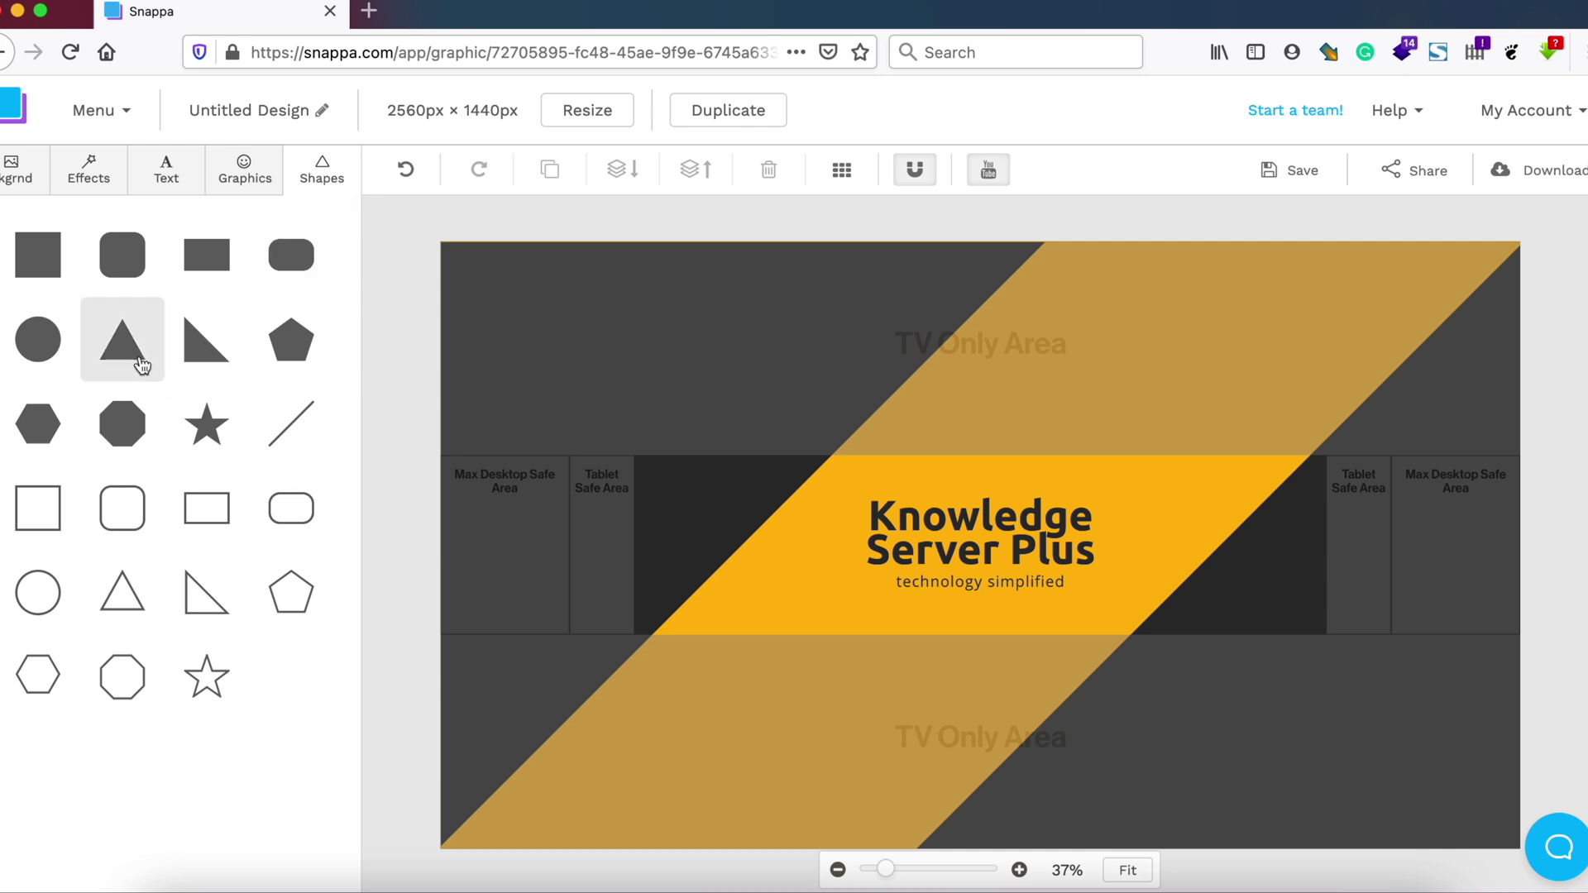
# Step: Add a filled right triangle and resize it into a small arrow beside the title
pyautogui.click(200, 358)
pyautogui.click(921, 571)
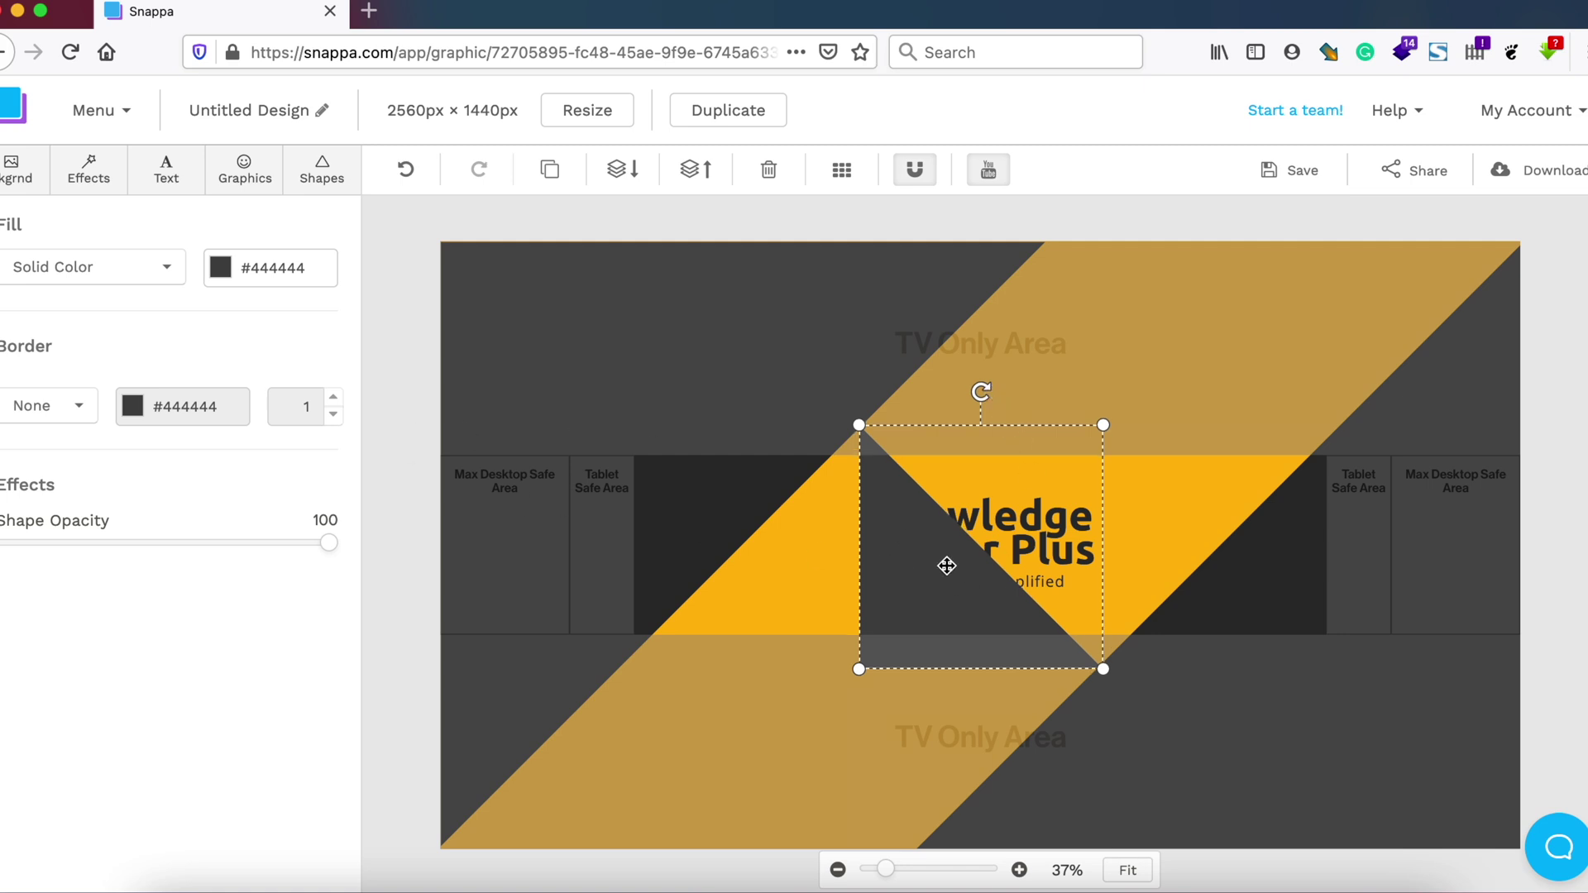
pyautogui.moveTo(983, 392); pyautogui.dragTo(1056, 414)
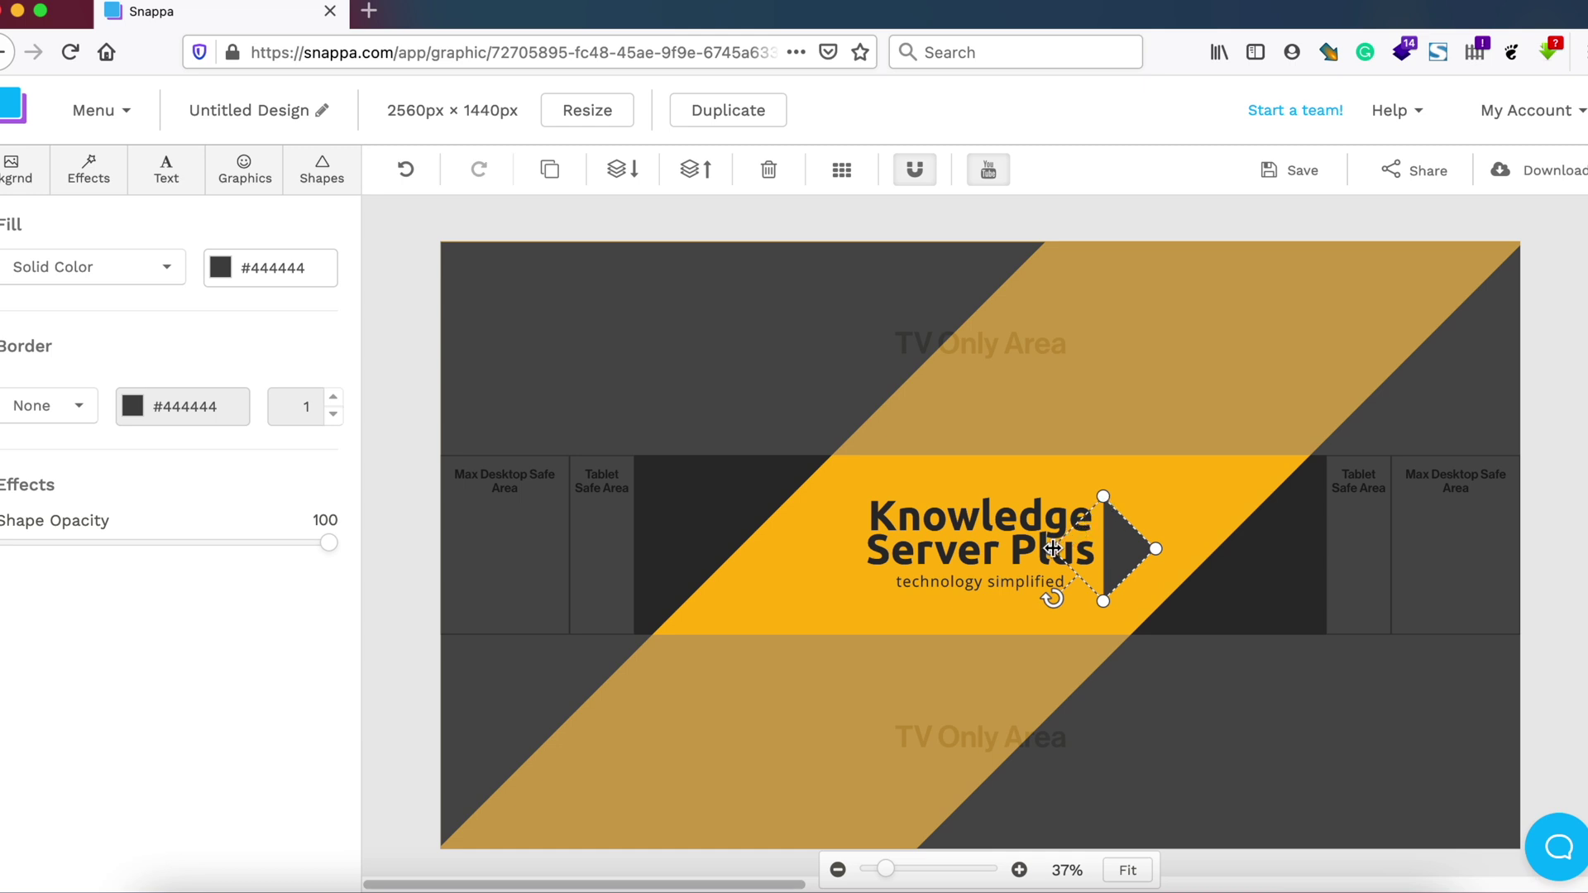
pyautogui.click(878, 546)
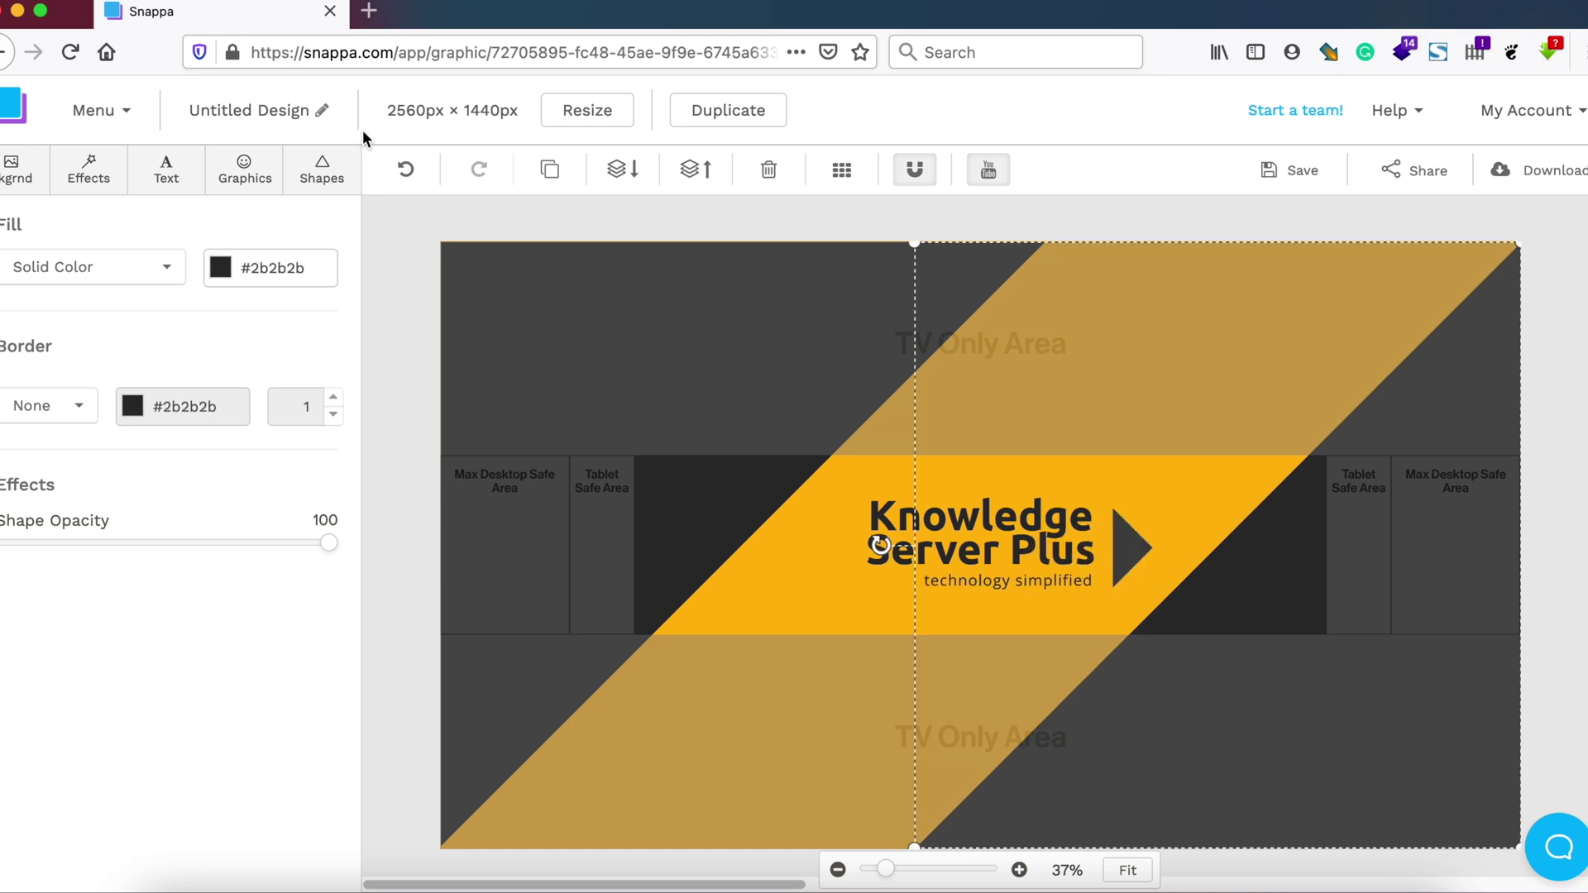
# Step: Rename the design to 'yt-banner' and save it
pyautogui.click(321, 105)
pyautogui.write('yt-banner')
pyautogui.press('Return')
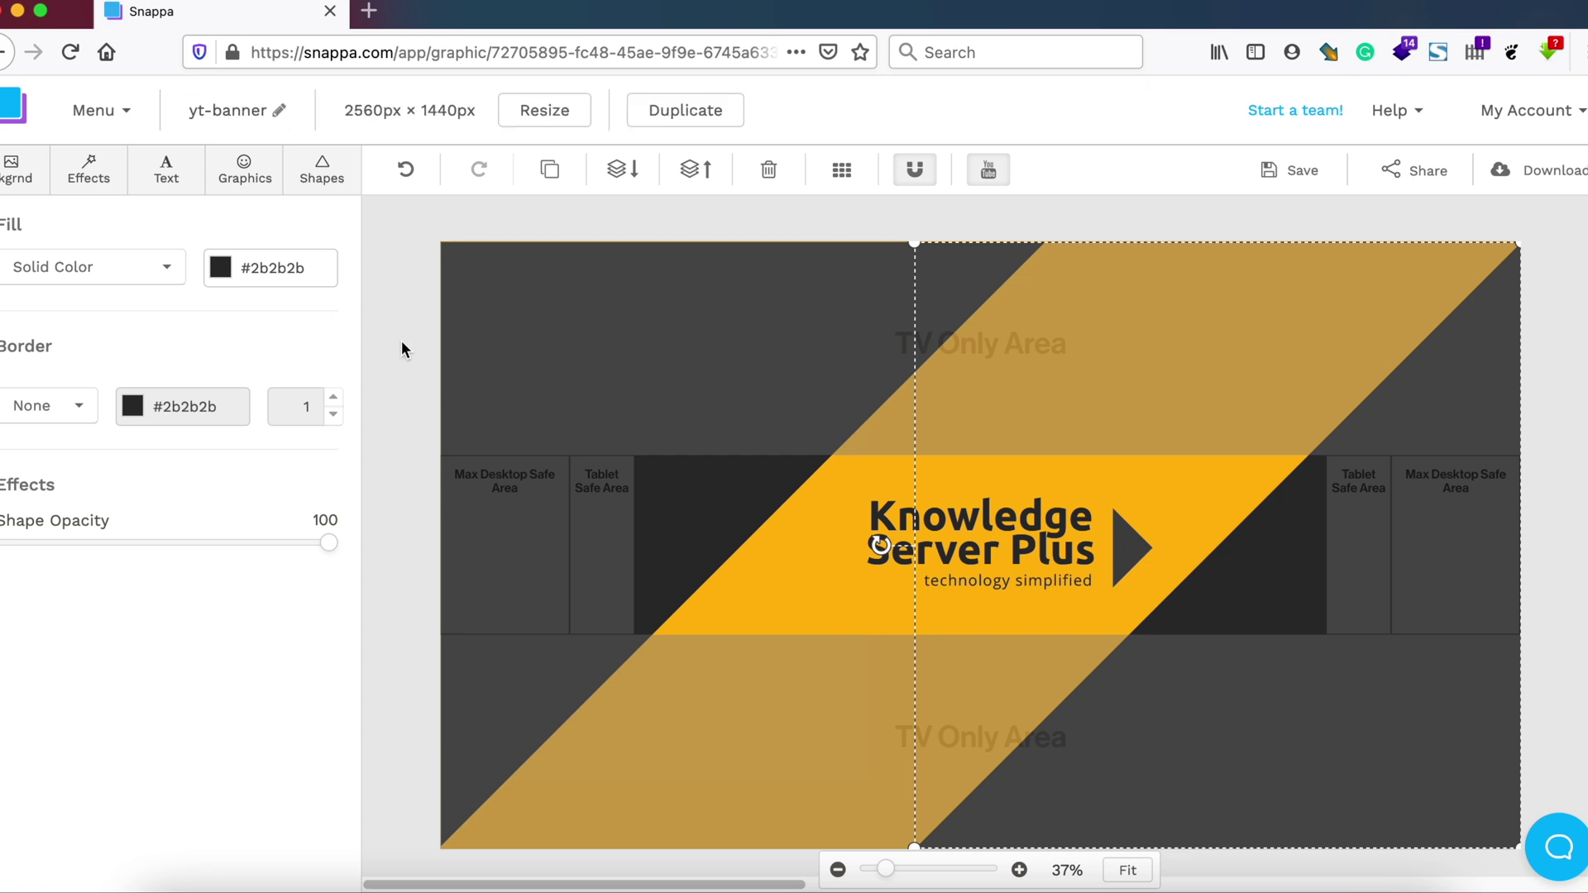
pyautogui.click(403, 341)
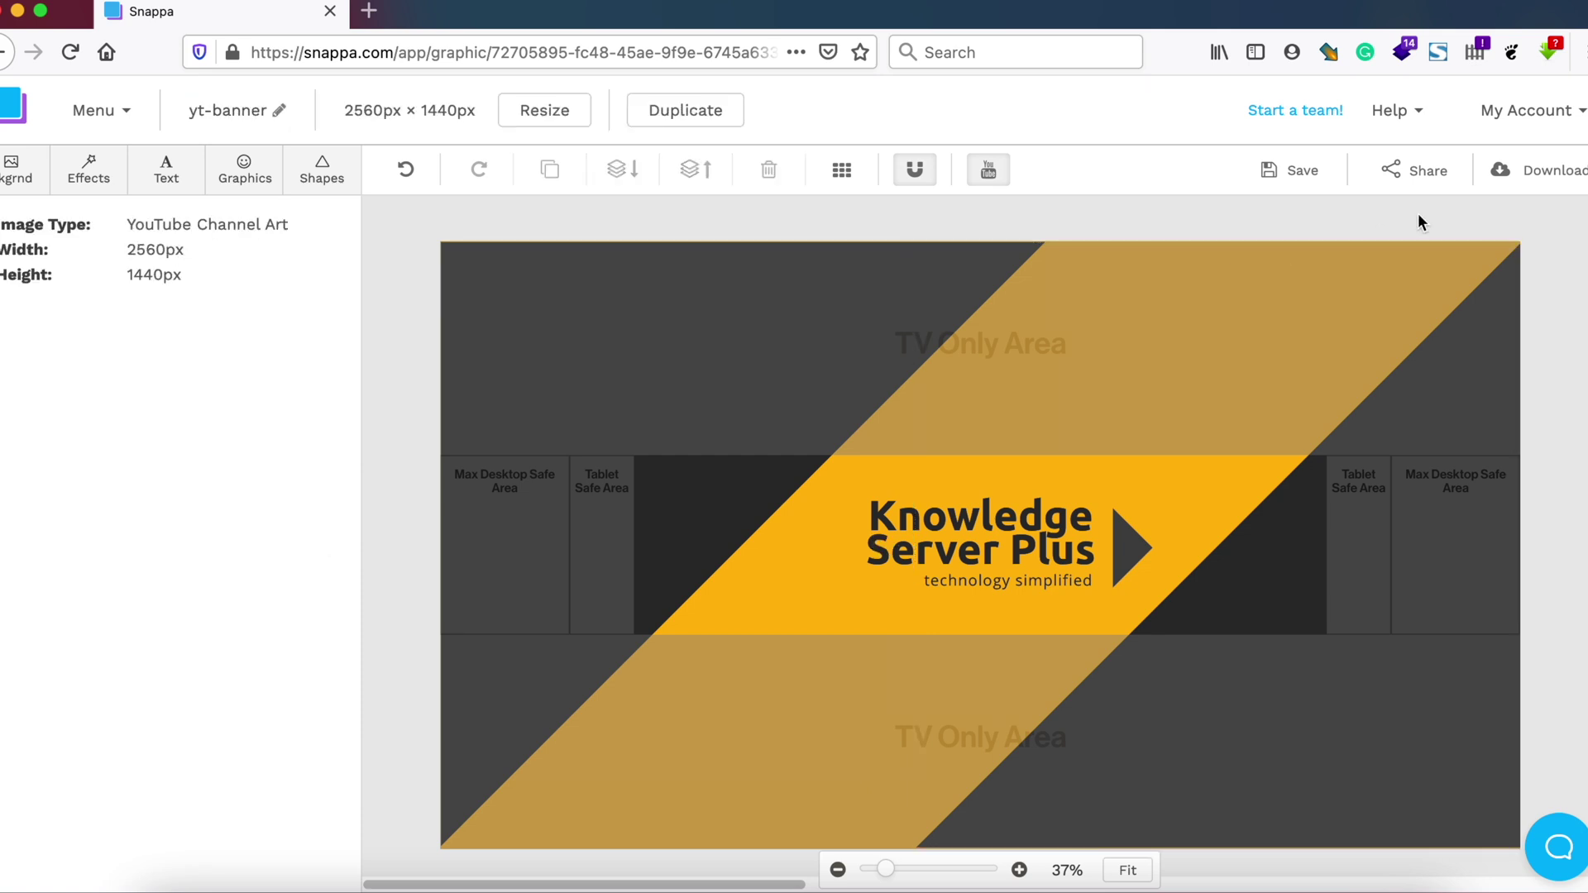
pyautogui.click(1299, 170)
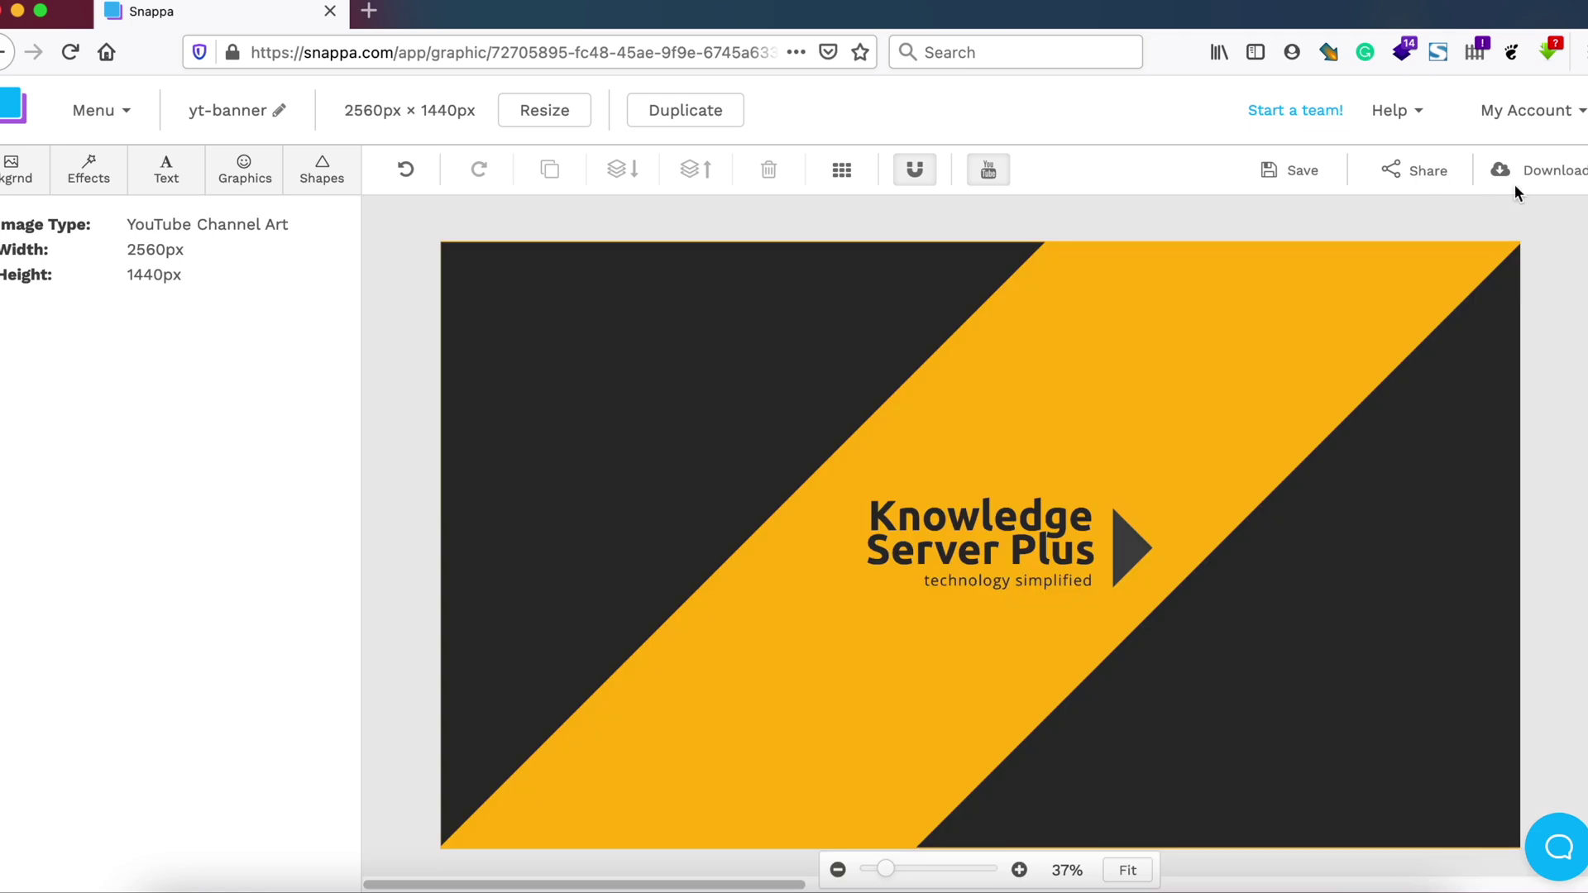
# Step: Download the yt-banner design as a PNG image
pyautogui.click(1515, 186)
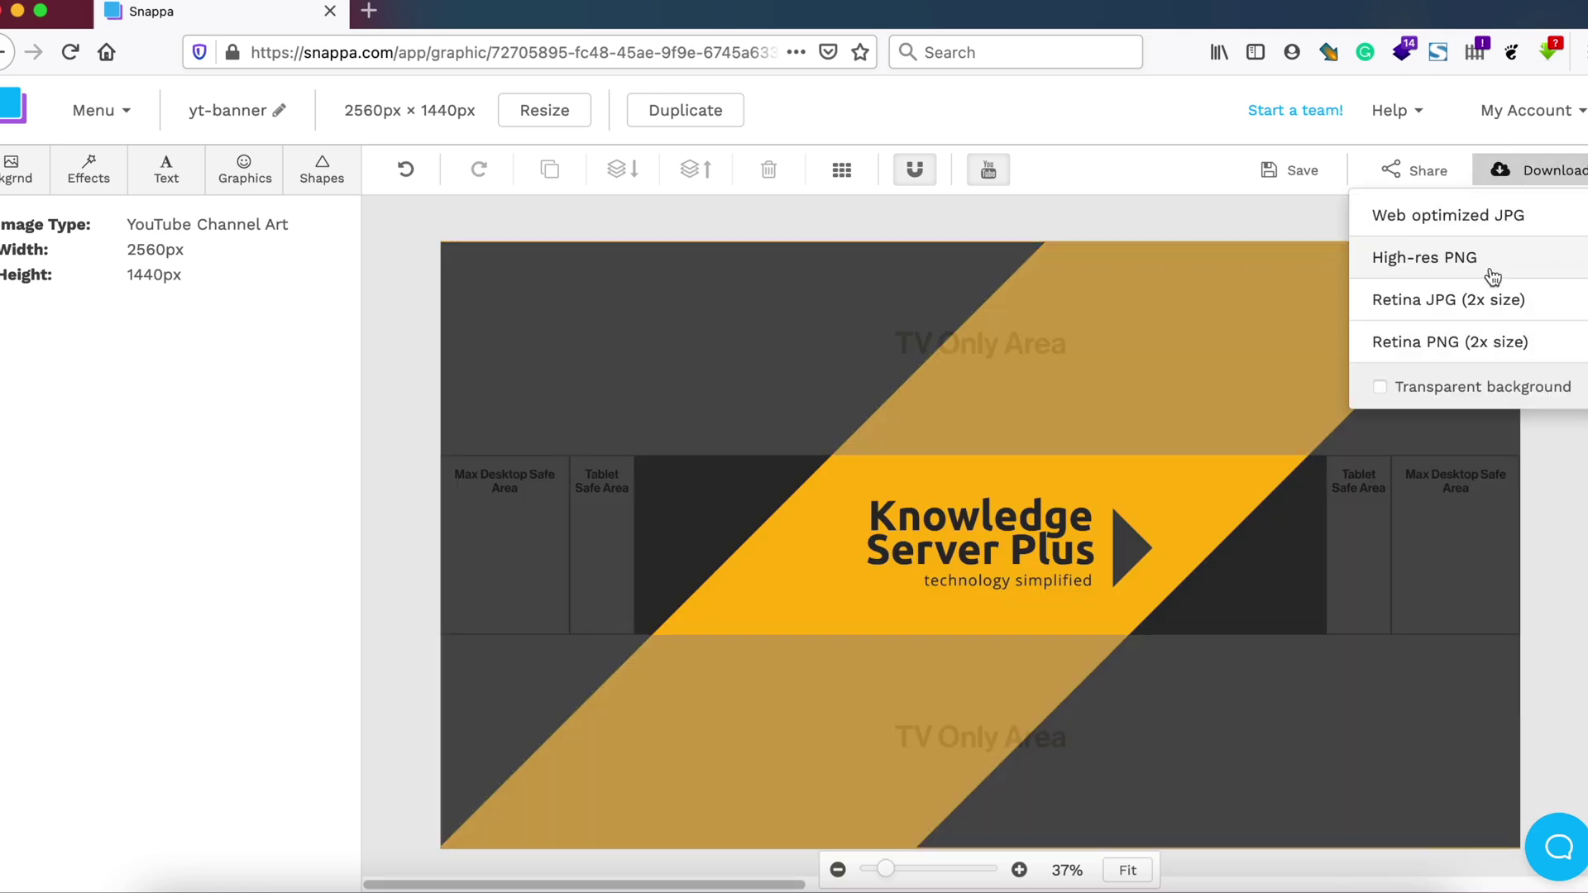
pyautogui.click(1453, 352)
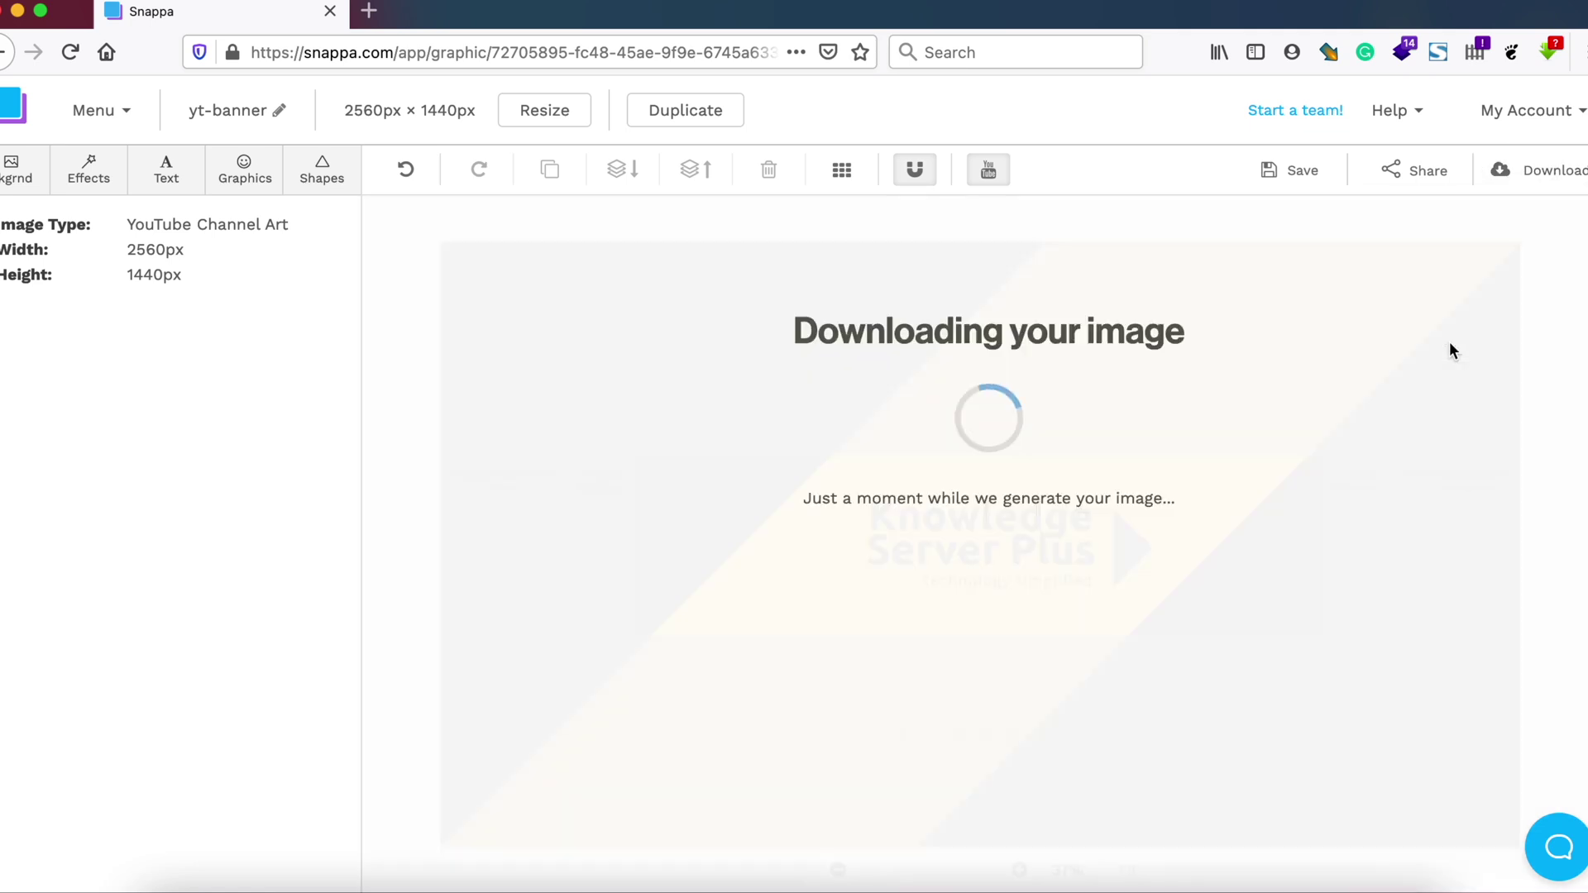
pyautogui.click(933, 599)
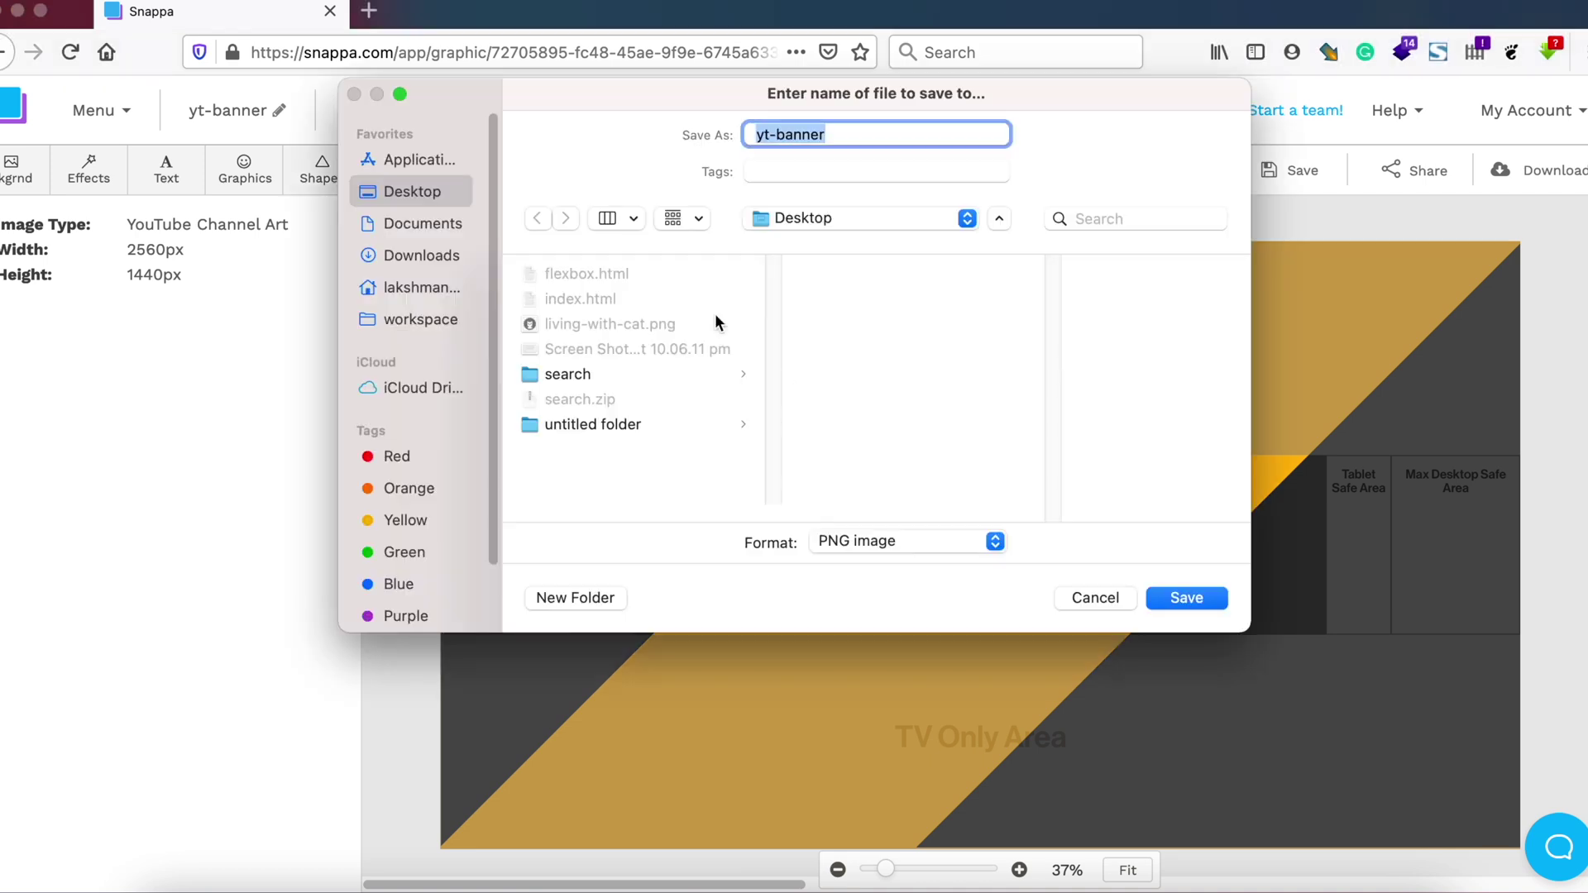
# Step: Save yt-banner.png to the Desktop and pick it as the new channel banner image
pyautogui.click(1186, 599)
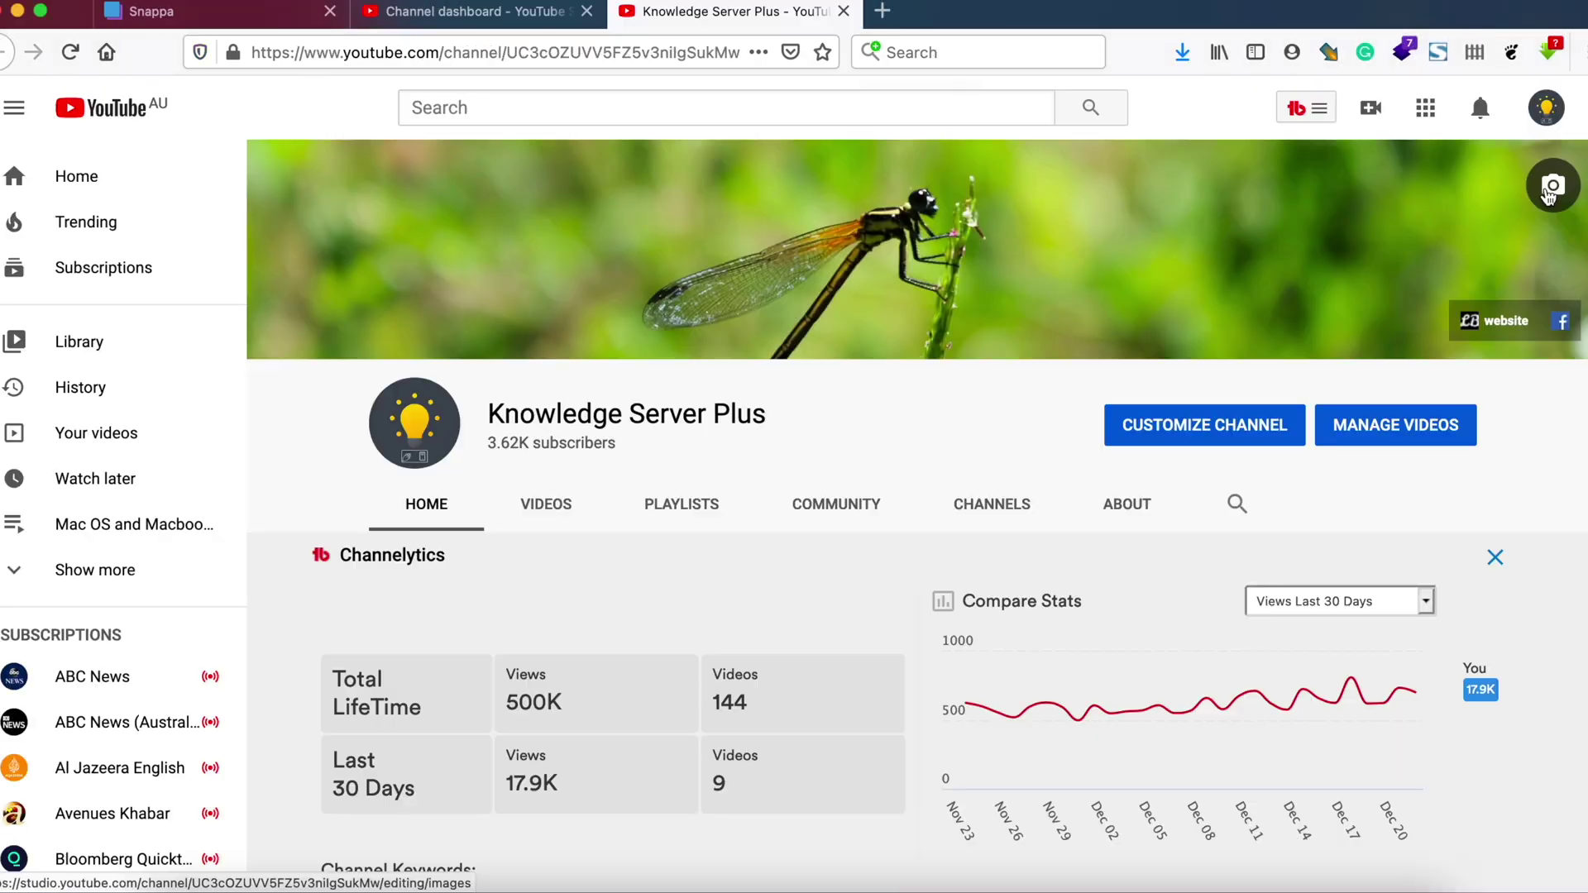
pyautogui.click(1549, 190)
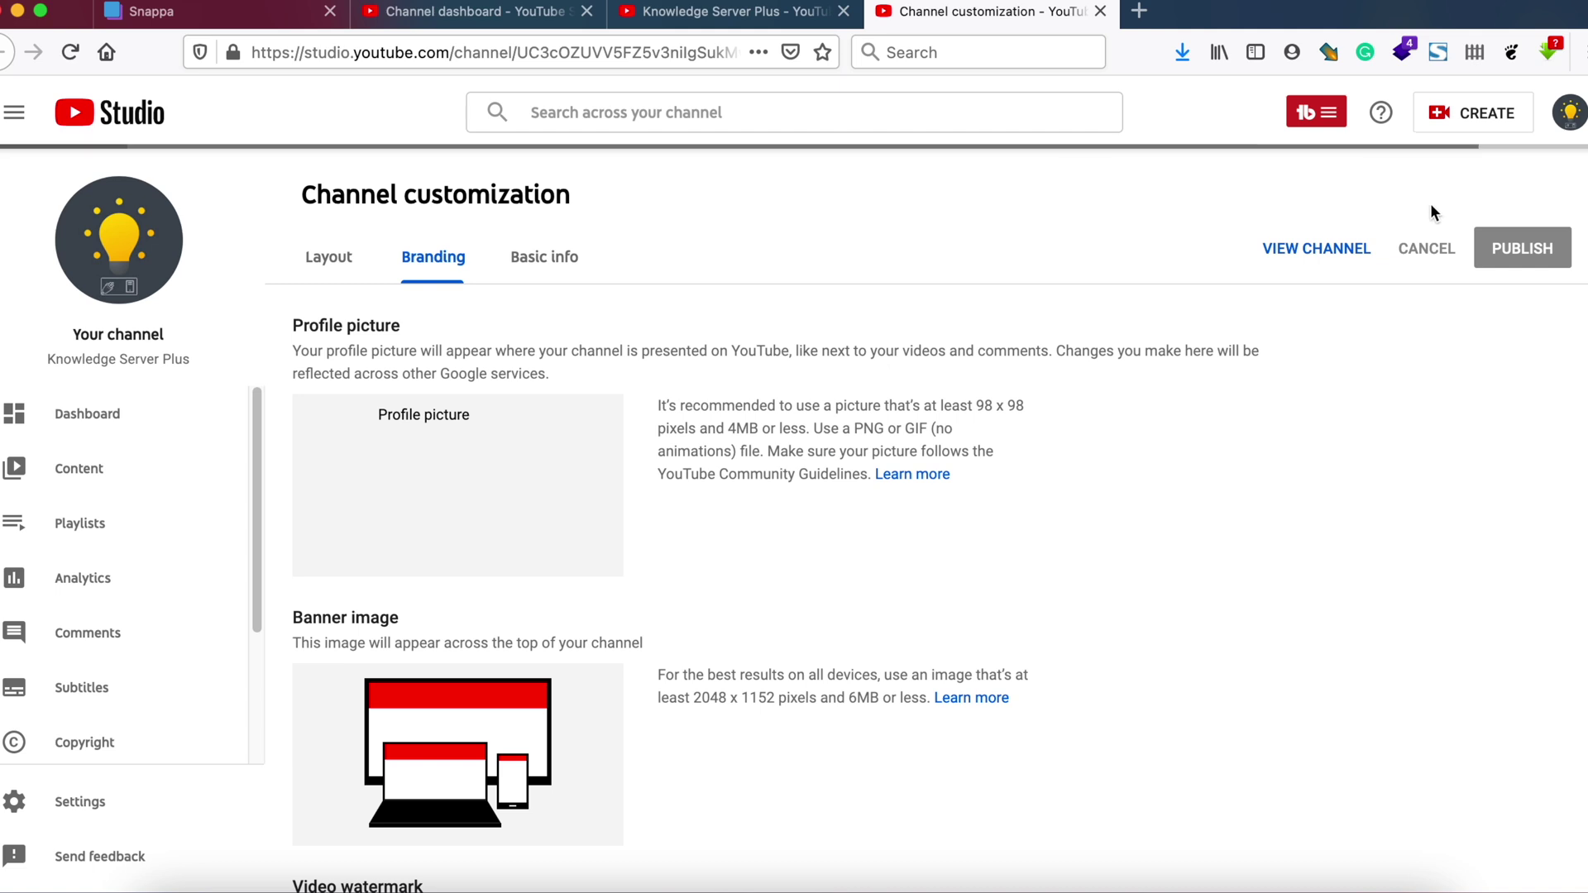
pyautogui.scroll(-1, 626, 508)
pyautogui.click(685, 703)
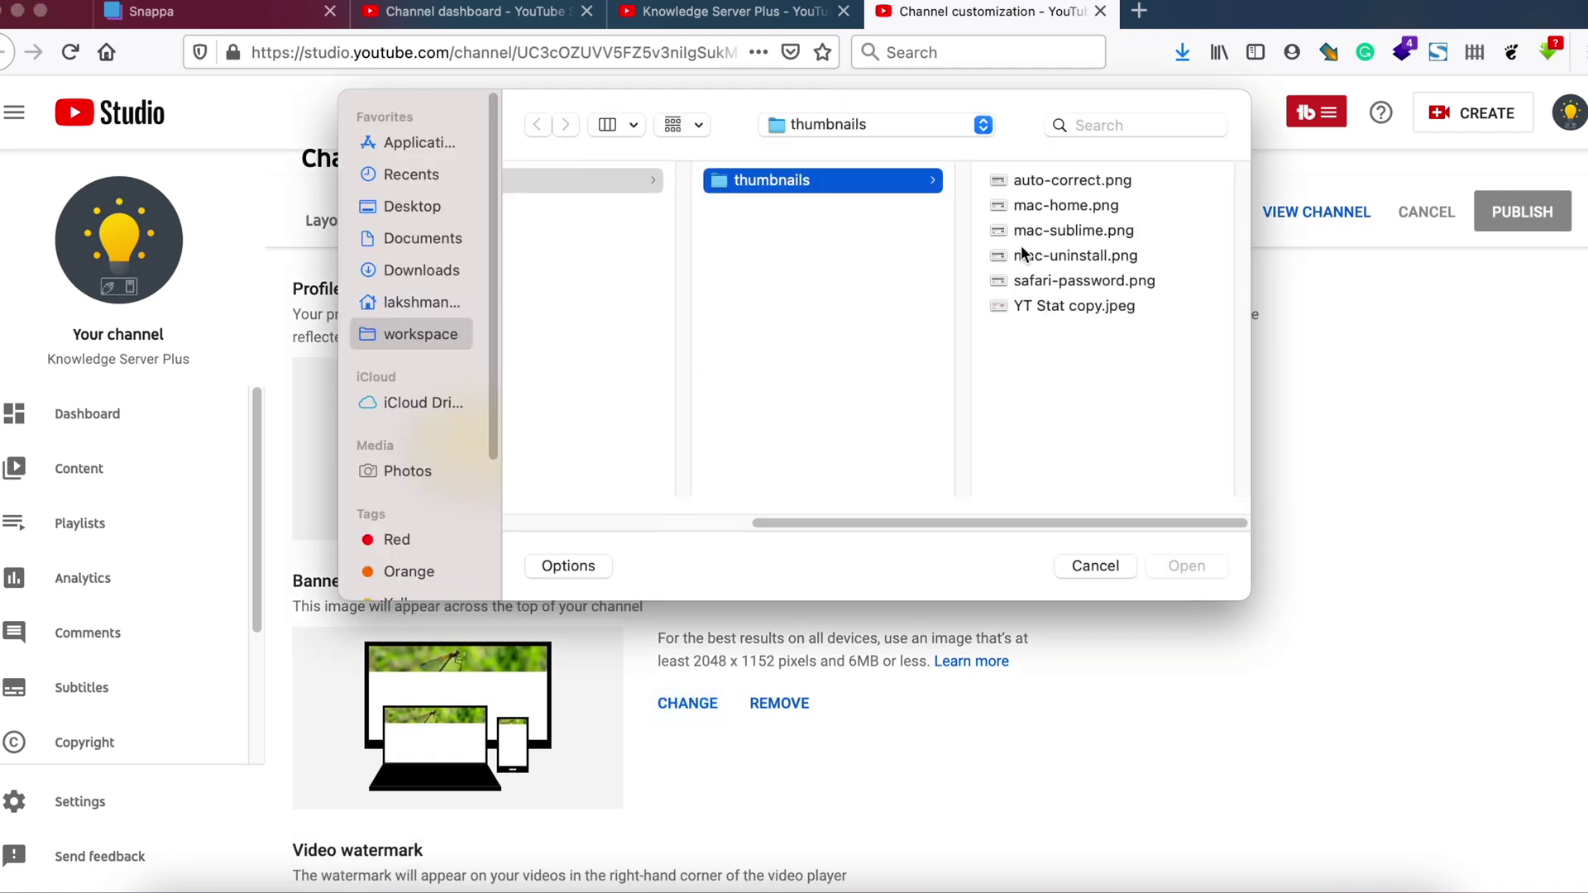
pyautogui.click(413, 206)
pyautogui.click(562, 354)
pyautogui.click(1185, 565)
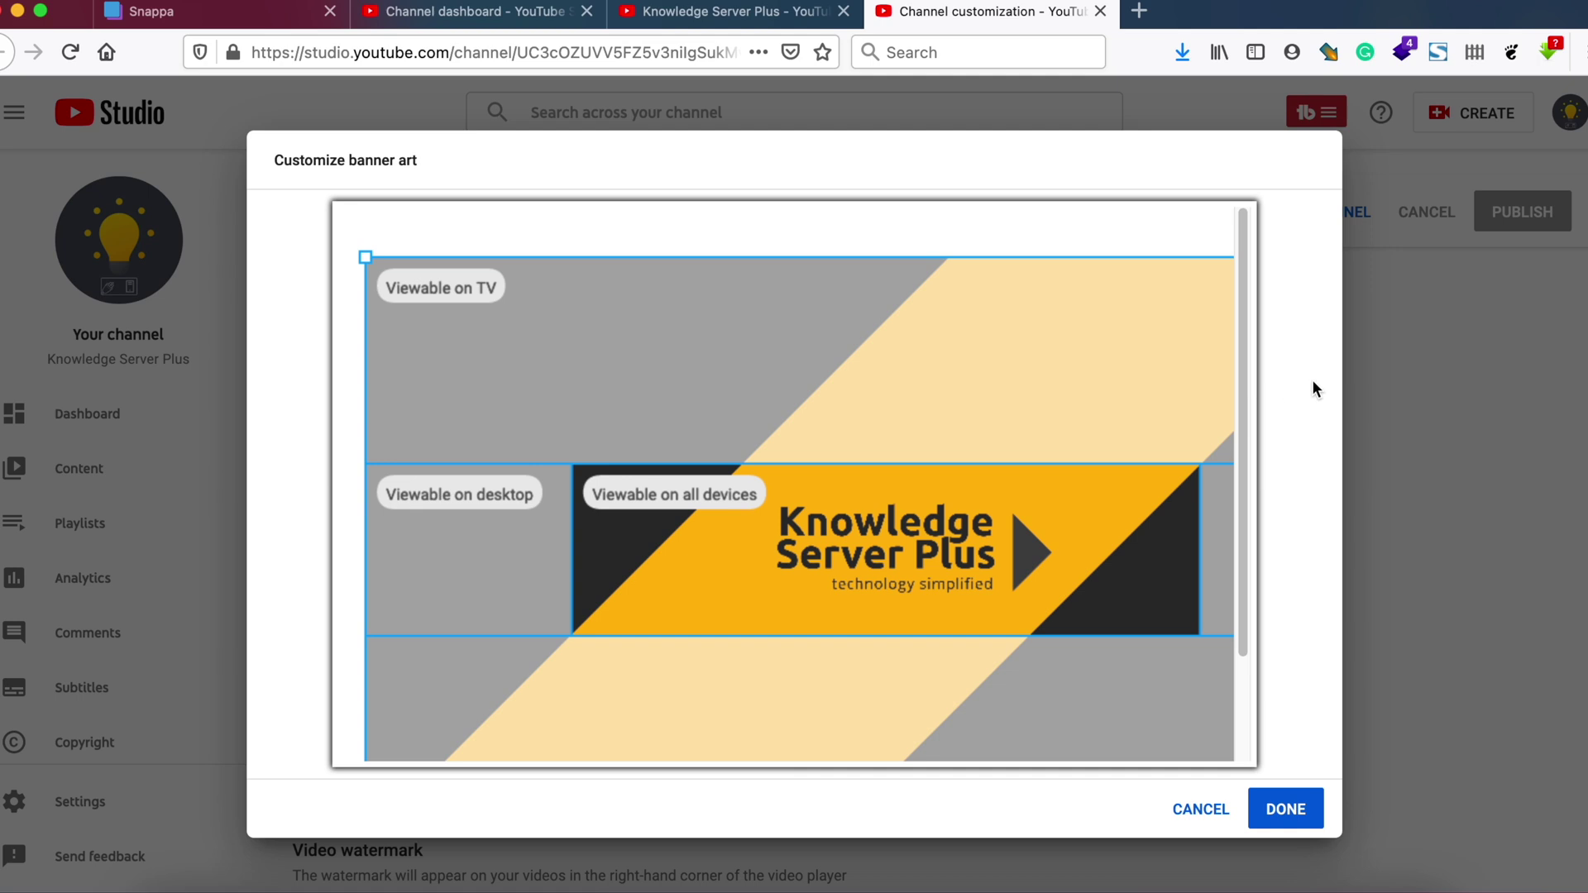
# Step: Accept the banner crop, publish the branding changes, and view the channel page
pyautogui.click(1296, 810)
pyautogui.scroll(-3, 1310, 716)
pyautogui.click(1501, 200)
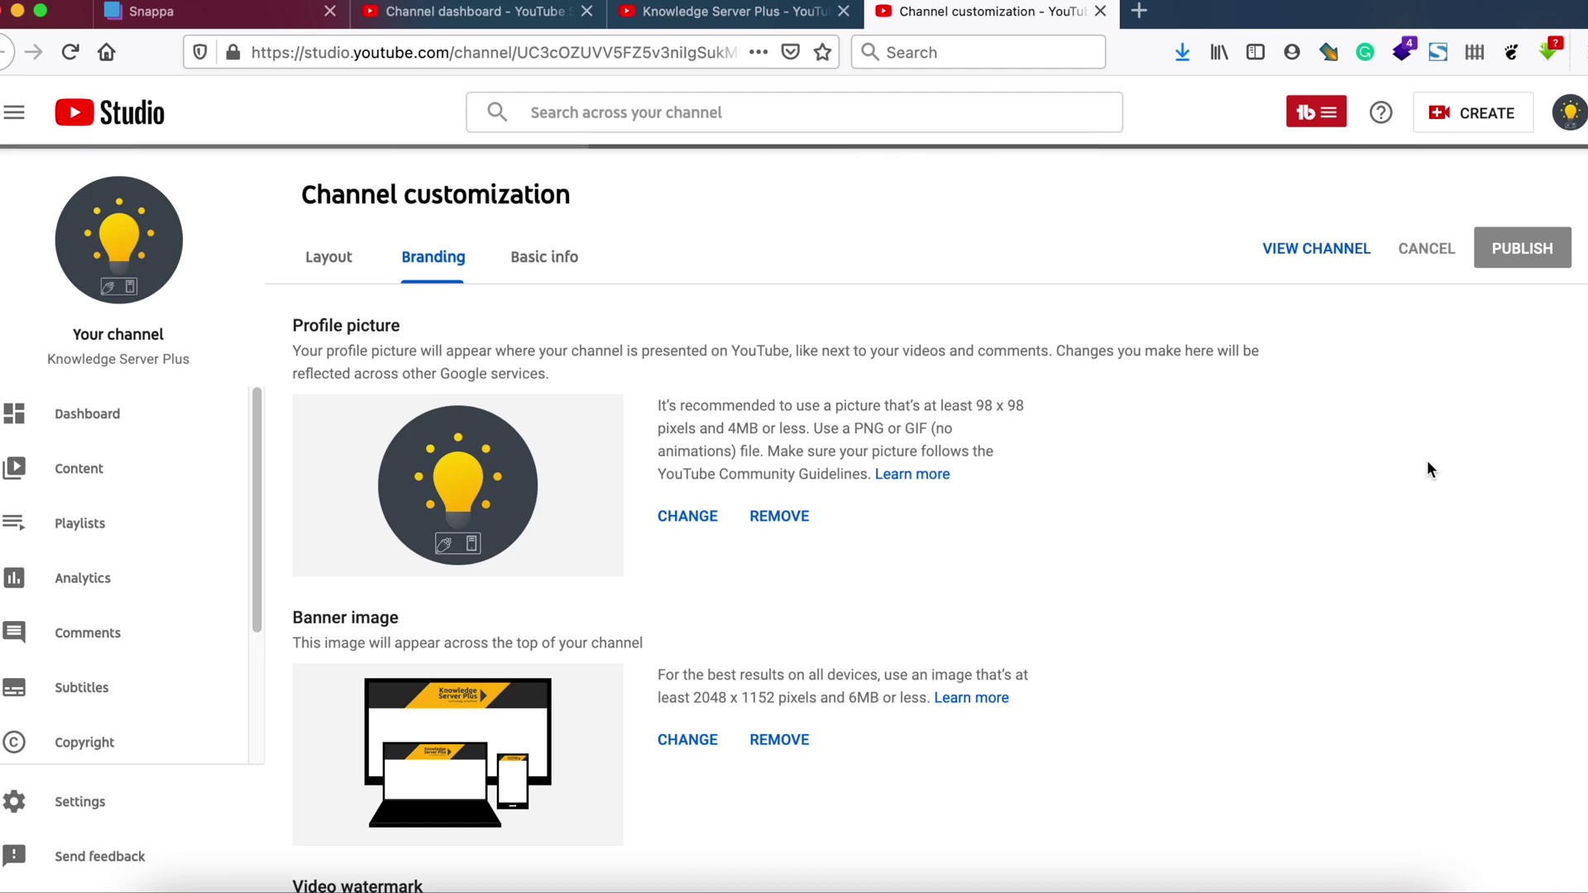
pyautogui.click(1572, 120)
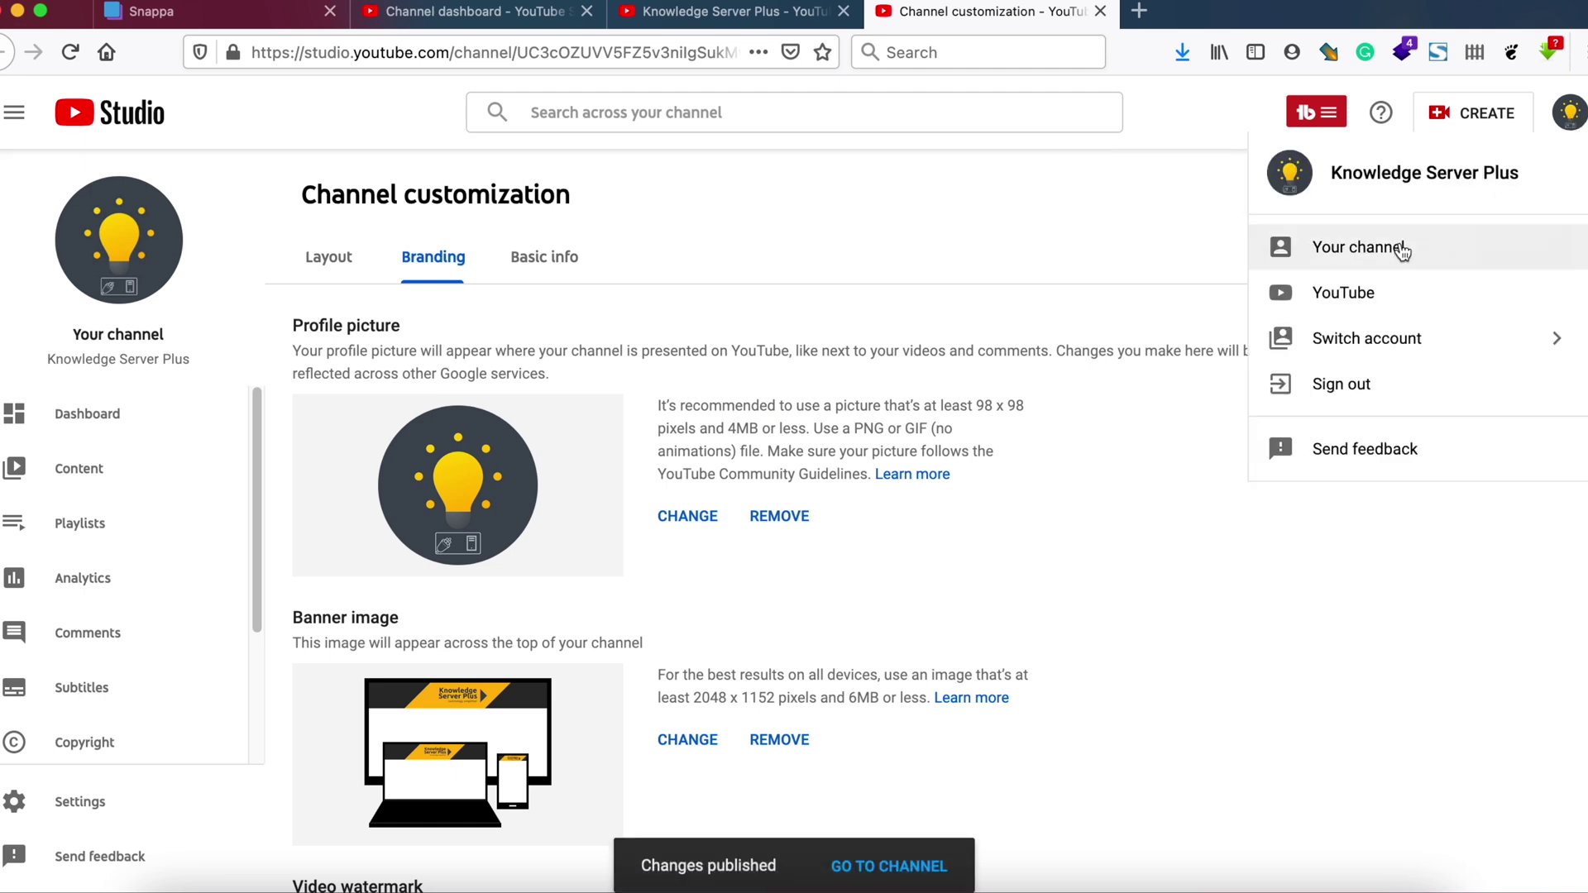
pyautogui.click(1397, 245)
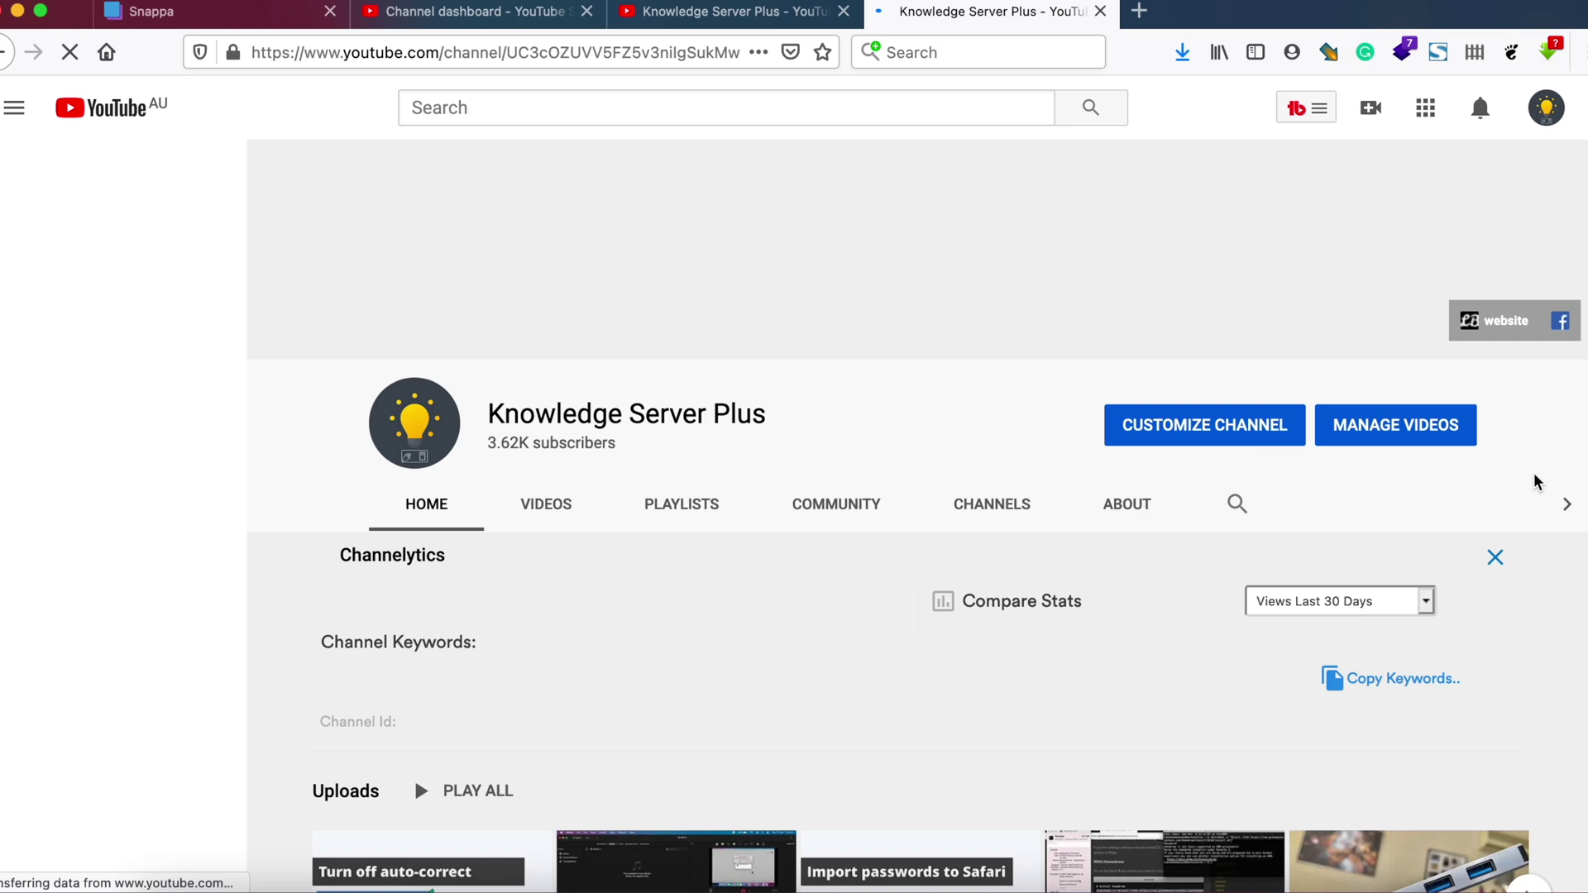